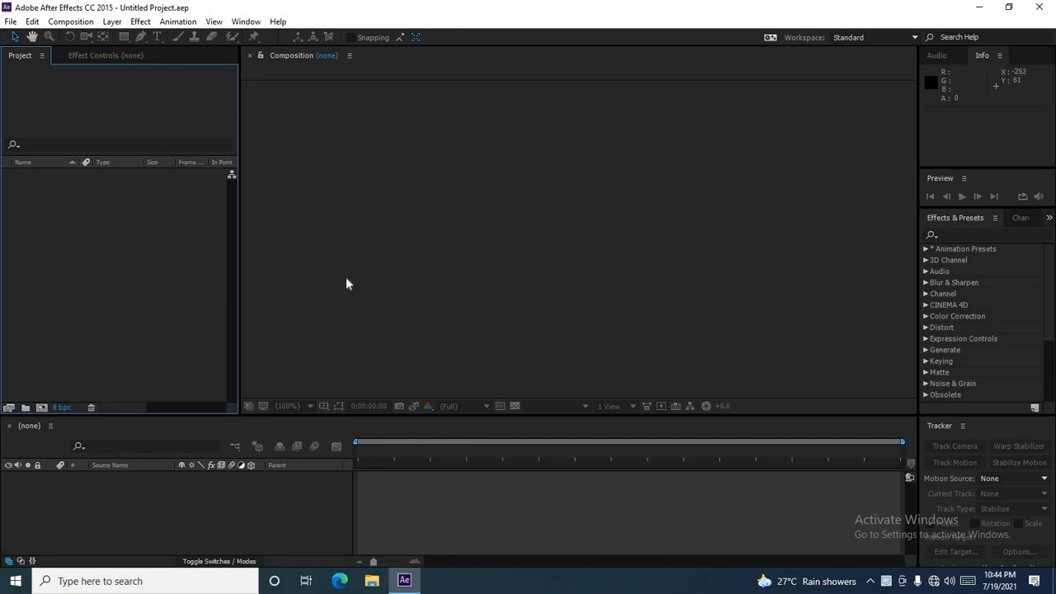
Step: Import the video file nadi boy from the Pexels Videos New folder (5) folder into the project
click(32, 22)
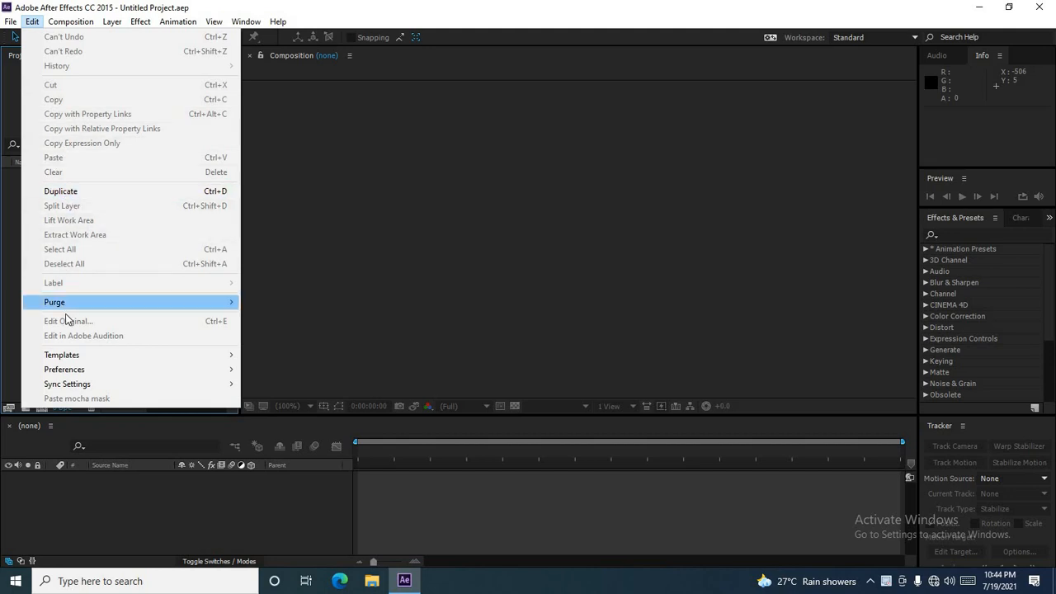
click(10, 345)
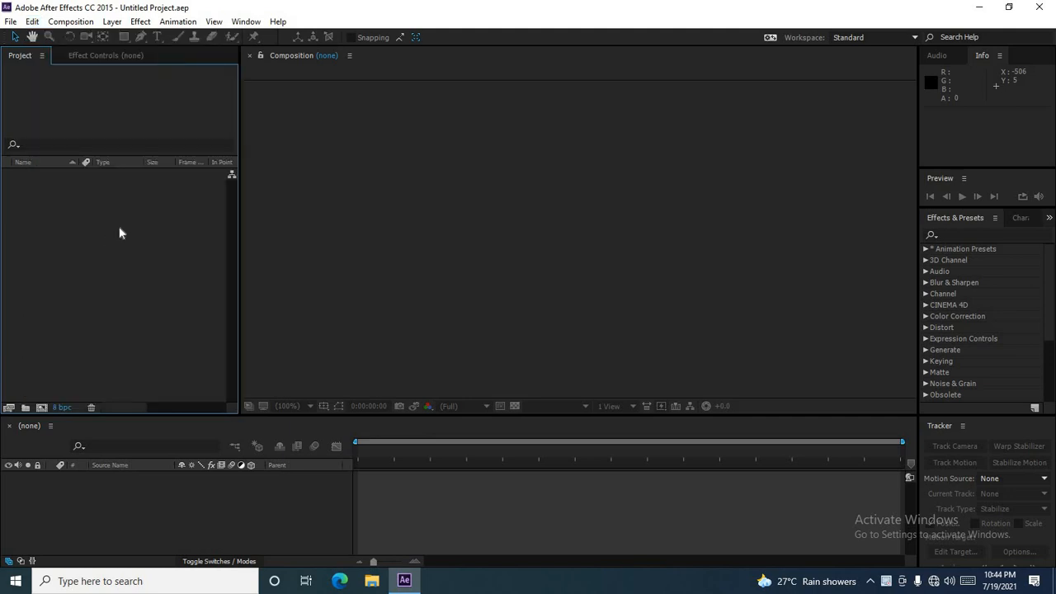
click(11, 25)
mouse_move(52, 208)
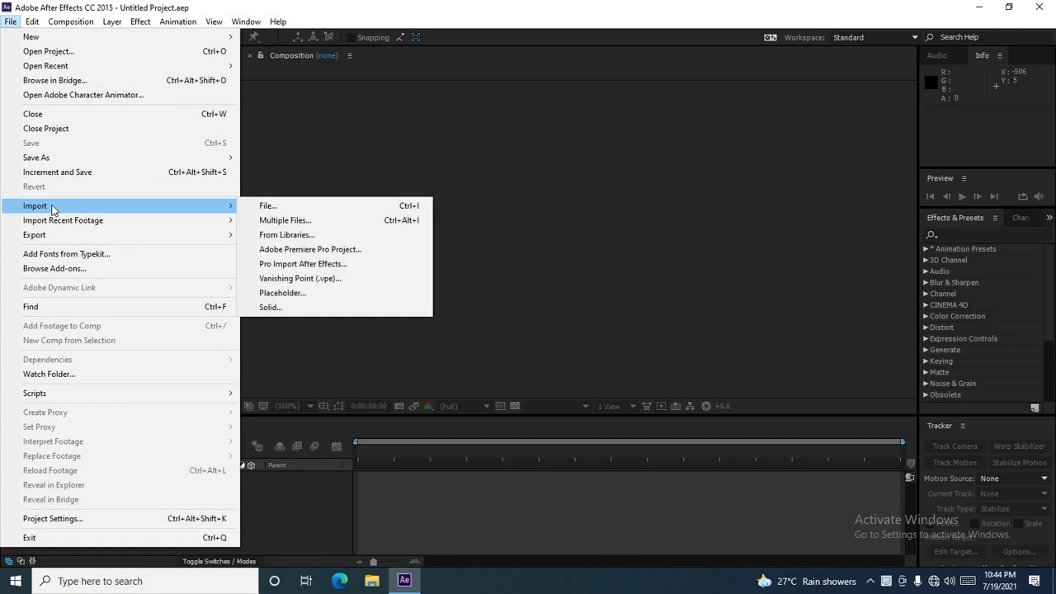
click(274, 203)
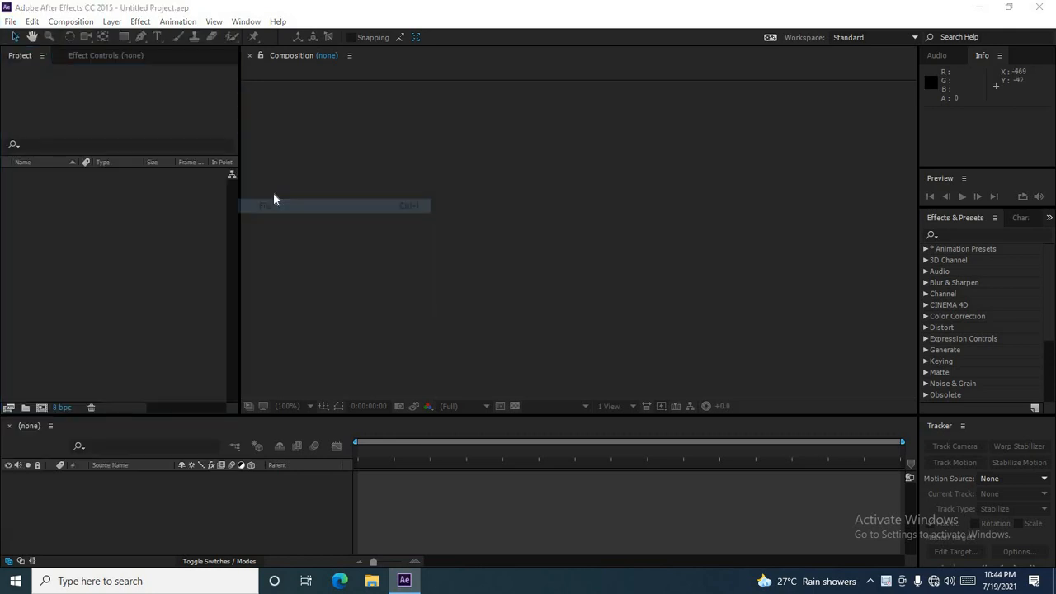
drag(588, 112, 602, 167)
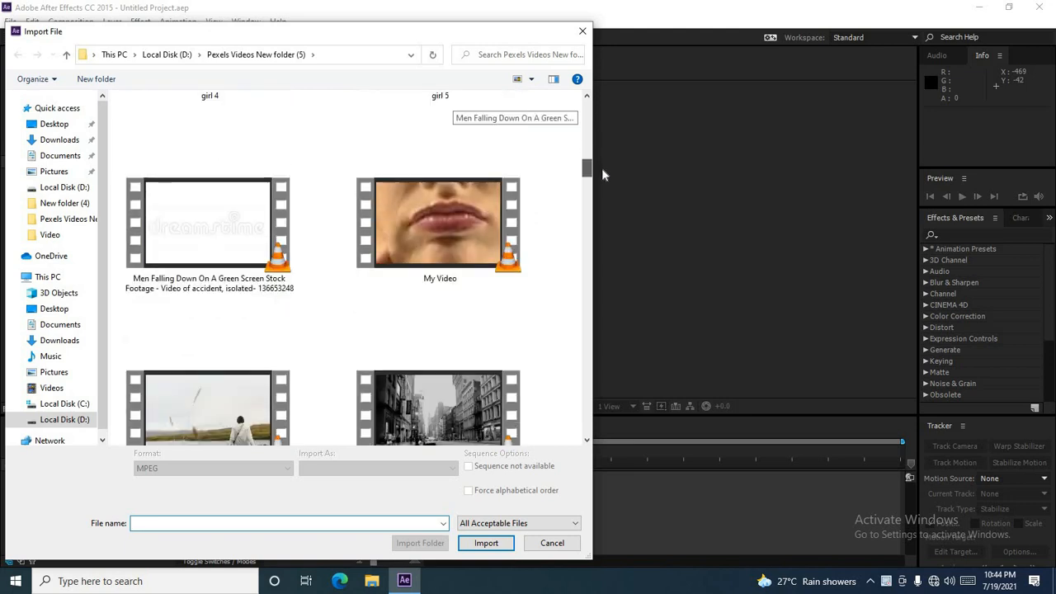
click(243, 404)
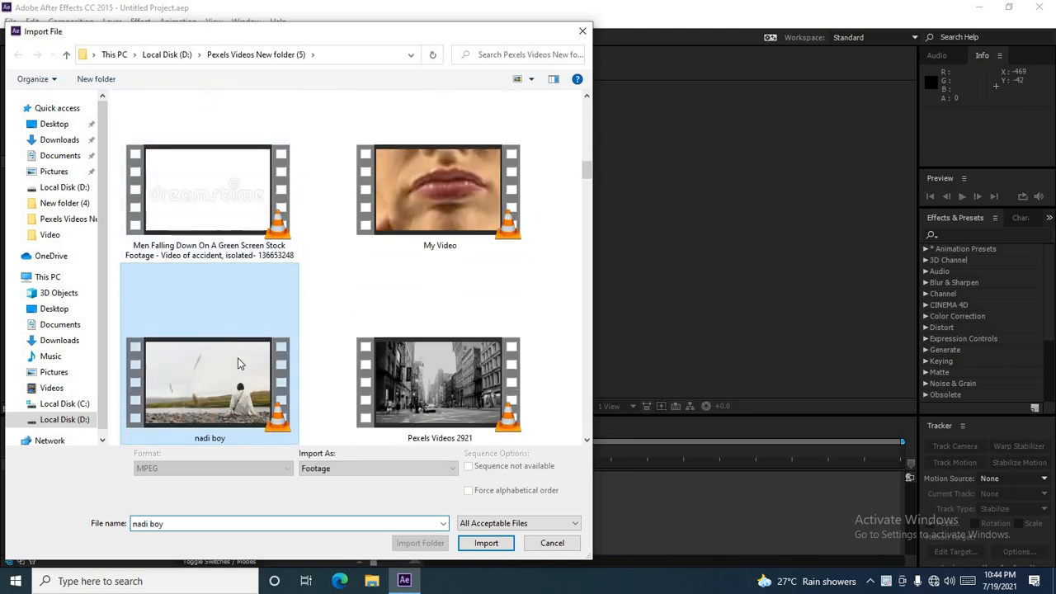
click(487, 543)
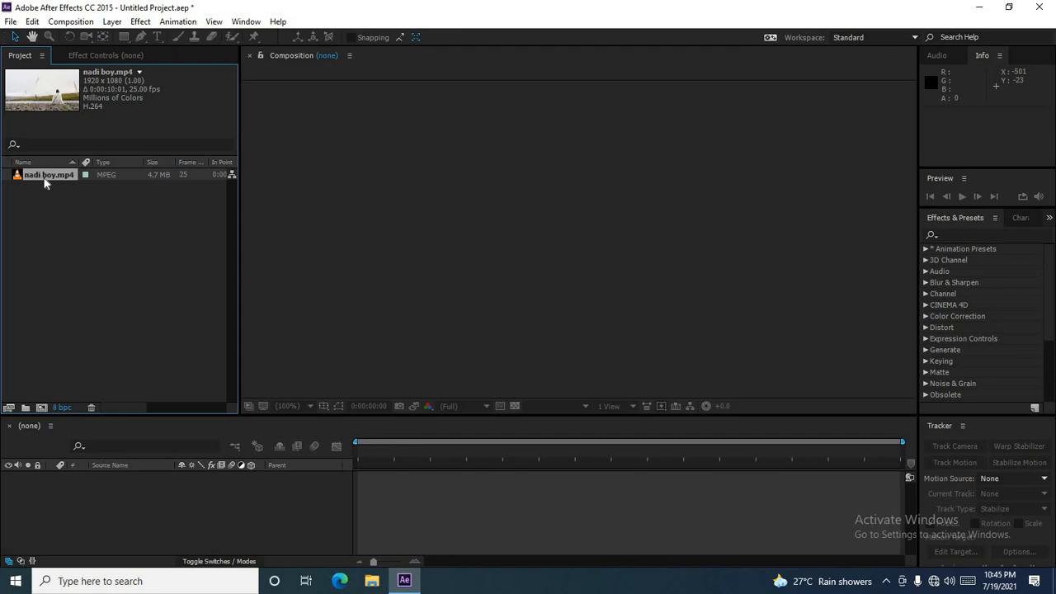
Step: Create a composition from the nadi boy.mp4 footage
drag(46, 184, 369, 272)
drag(354, 313, 201, 510)
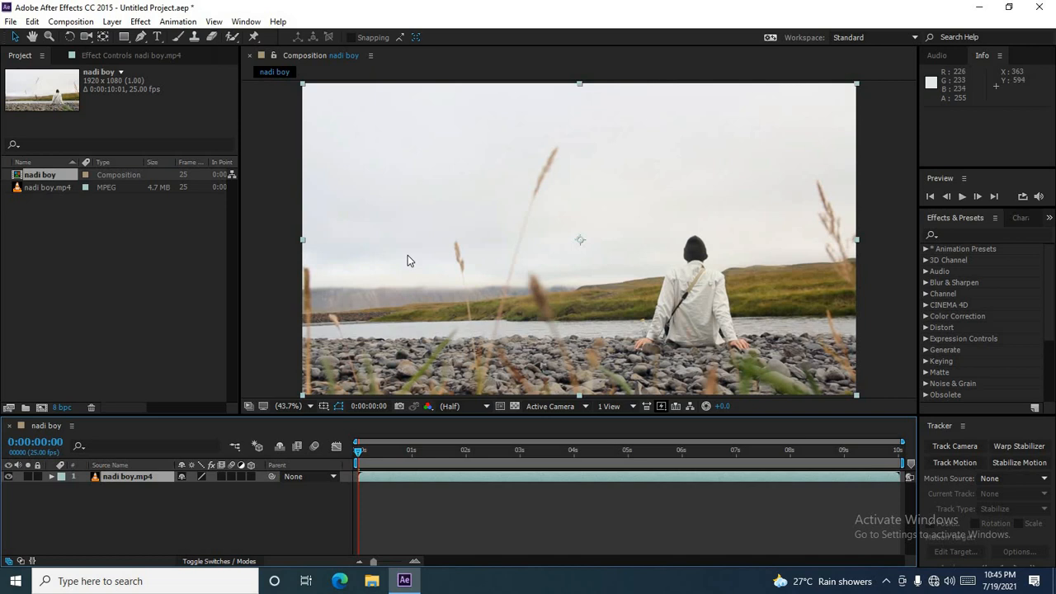
Step: Delete the nadi boy.mp4 layer from the composition
right_click(126, 485)
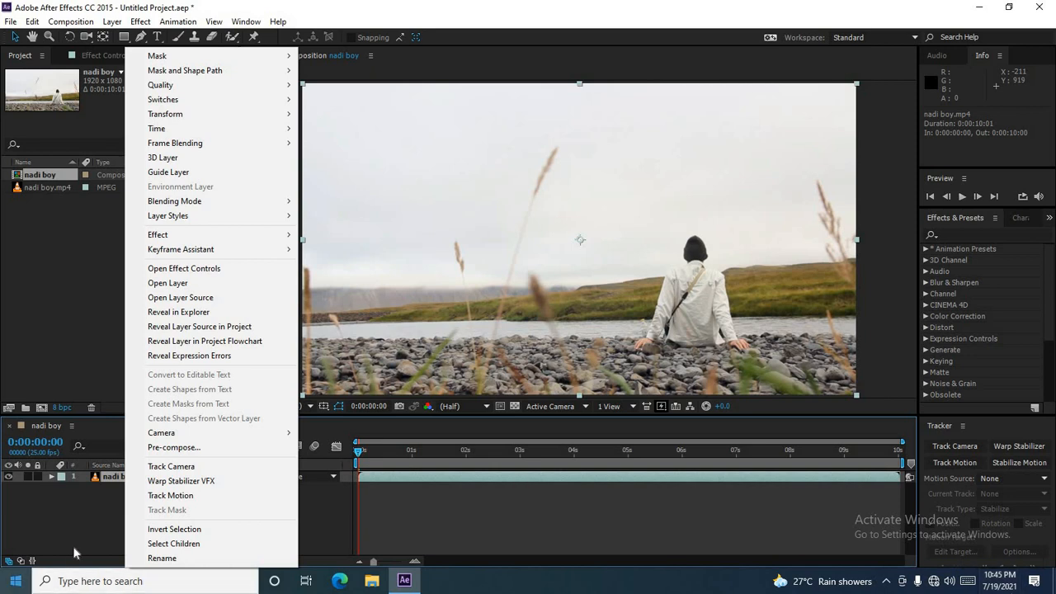
click(91, 525)
click(127, 482)
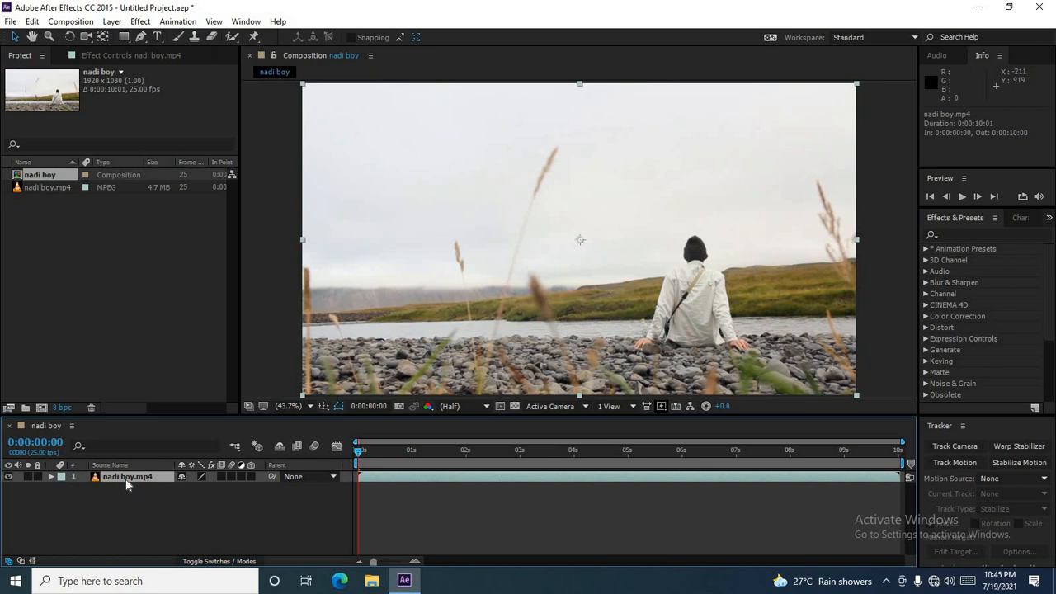
key(Delete)
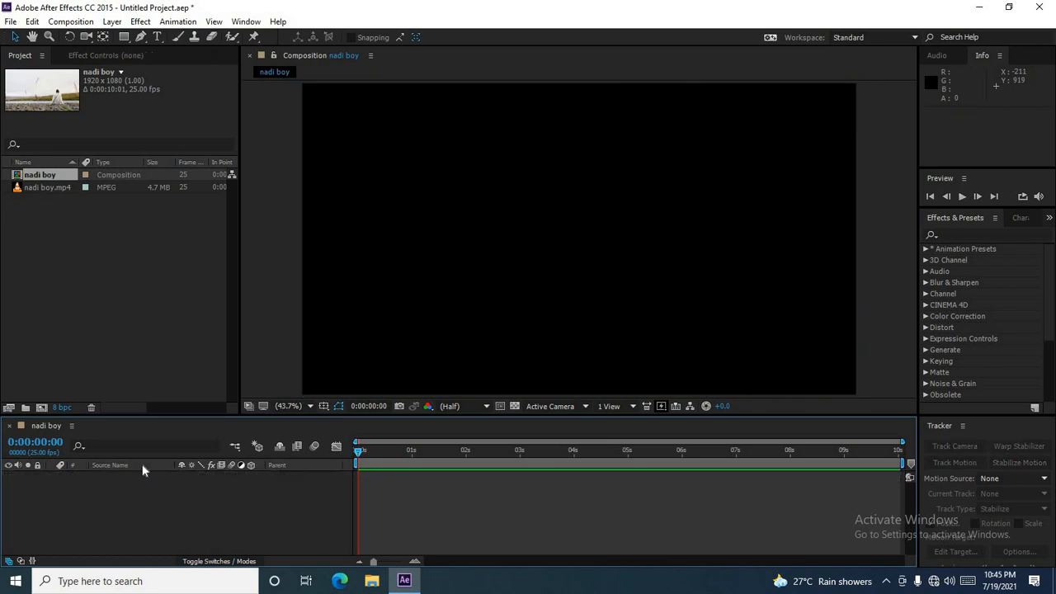
Step: Add the nadi boy.mp4 footage back into the composition, placed off-centre toward the left
click(102, 258)
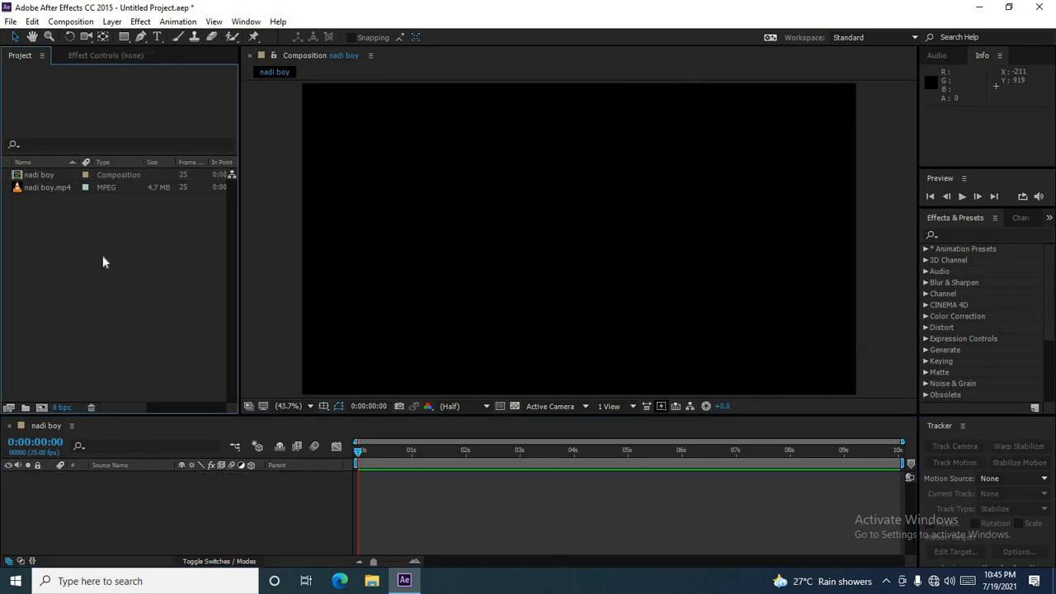
click(41, 188)
drag(43, 197, 412, 239)
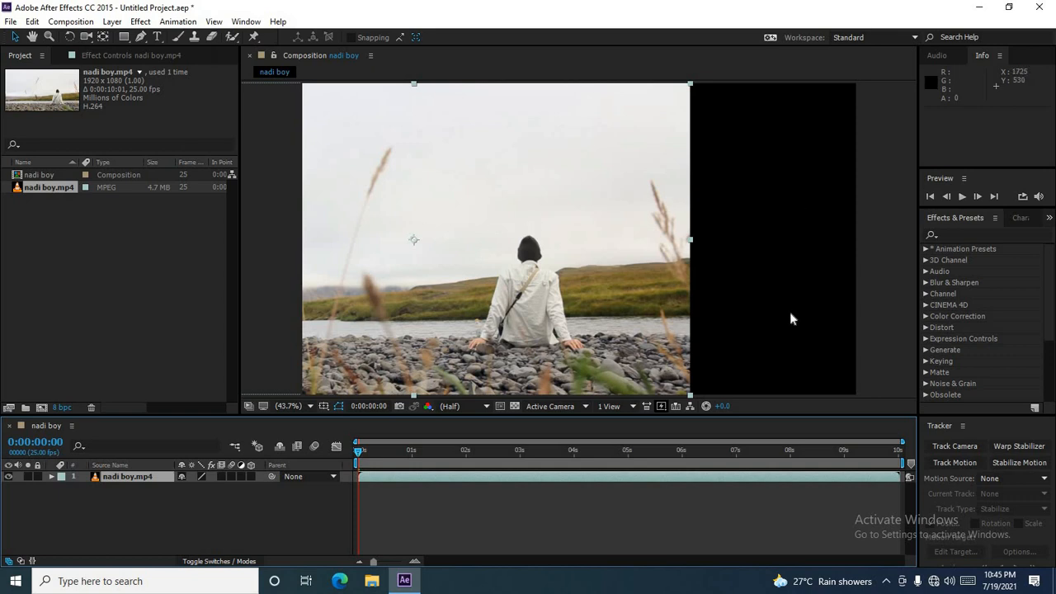
click(768, 320)
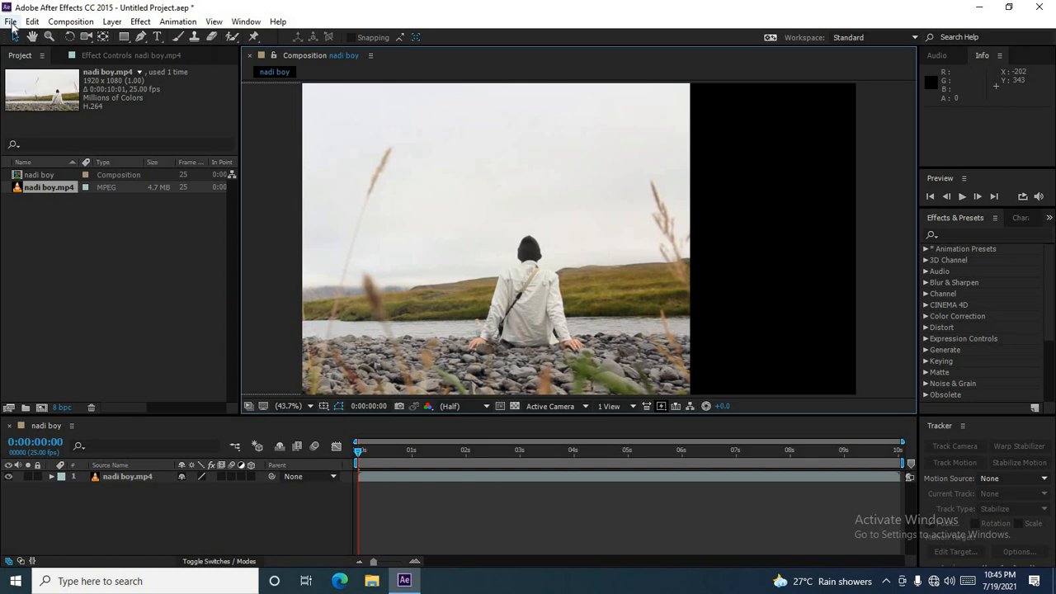
Step: Start a new project without saving the current one
click(11, 23)
mouse_move(33, 39)
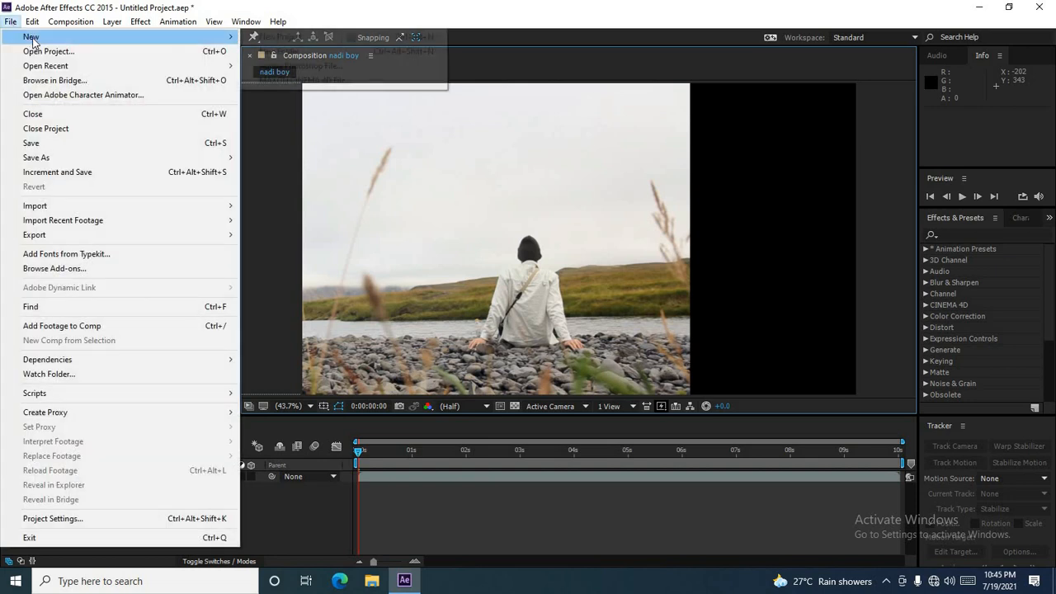
click(269, 39)
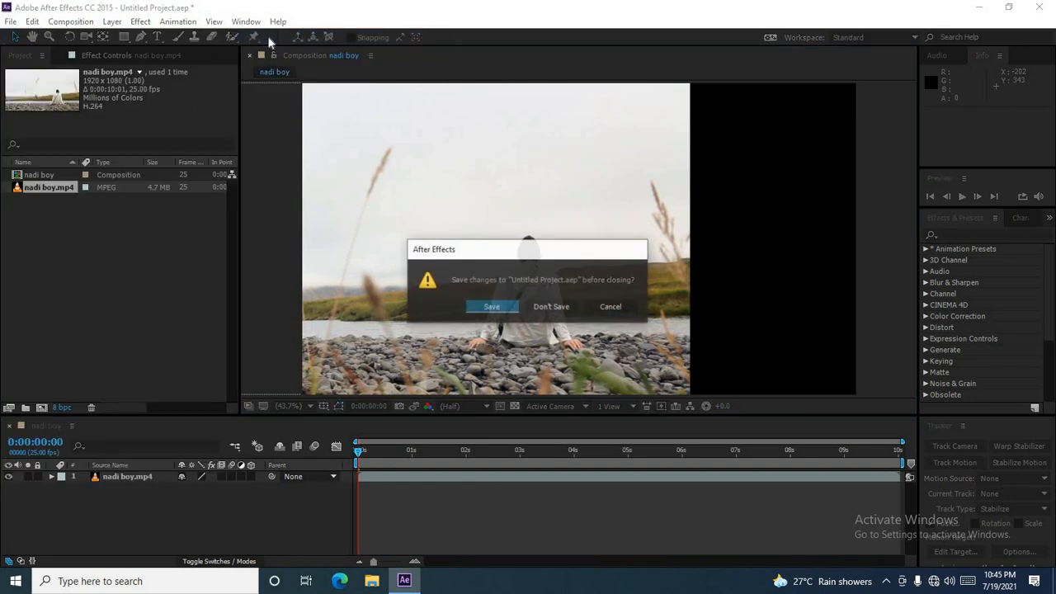
click(550, 311)
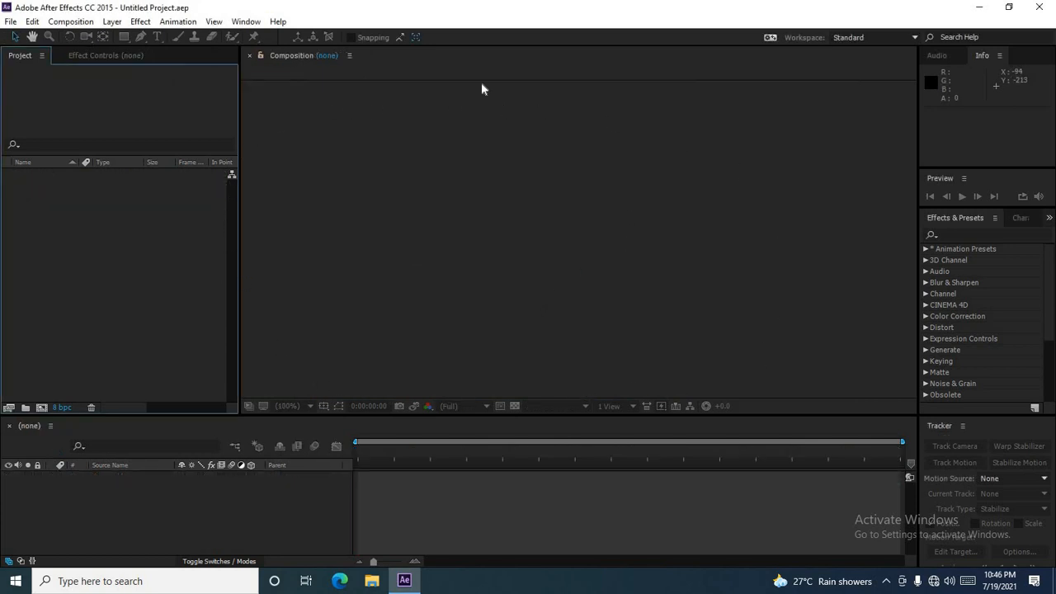
Step: Import the video file Pexels Videos 1388449 into the new project
click(12, 23)
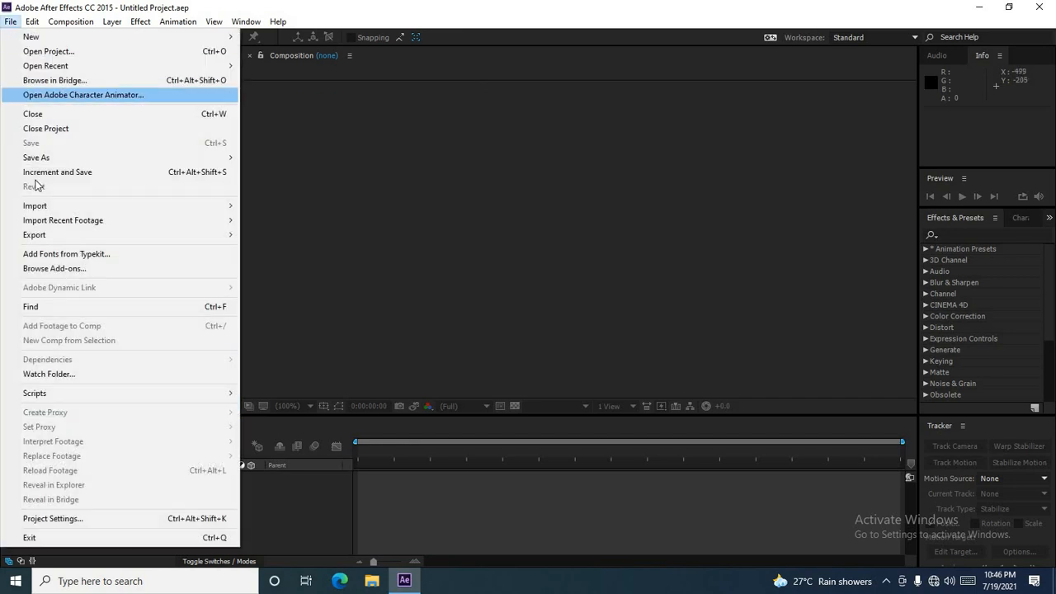
mouse_move(157, 212)
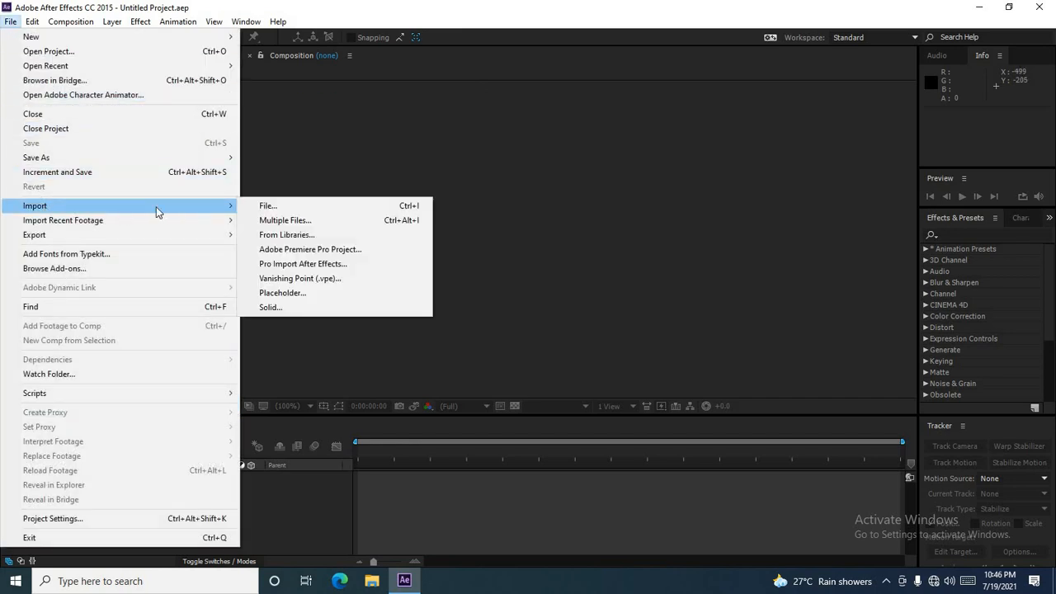
click(293, 206)
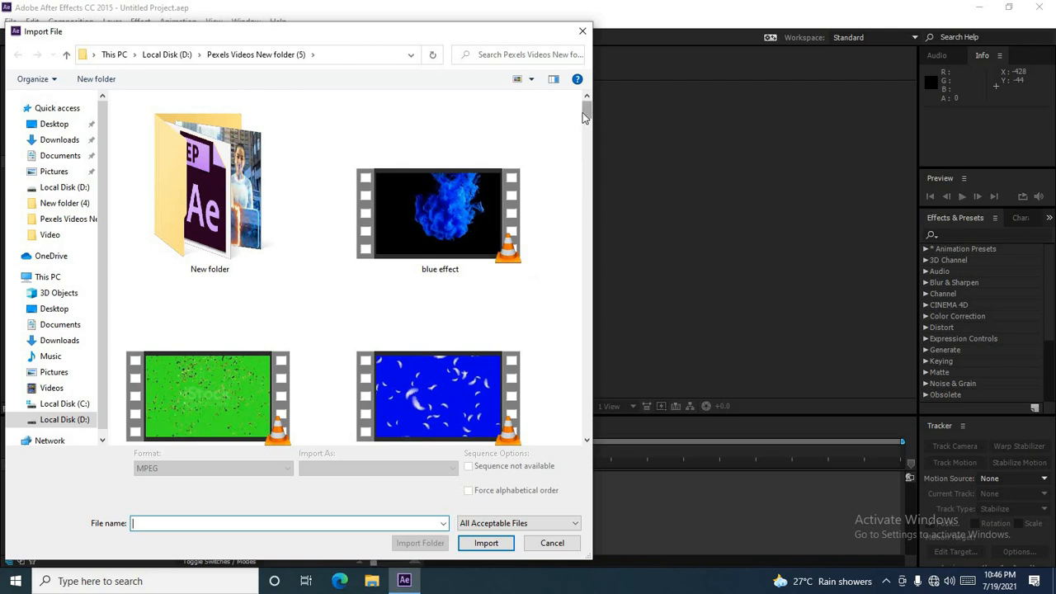
drag(587, 114, 604, 199)
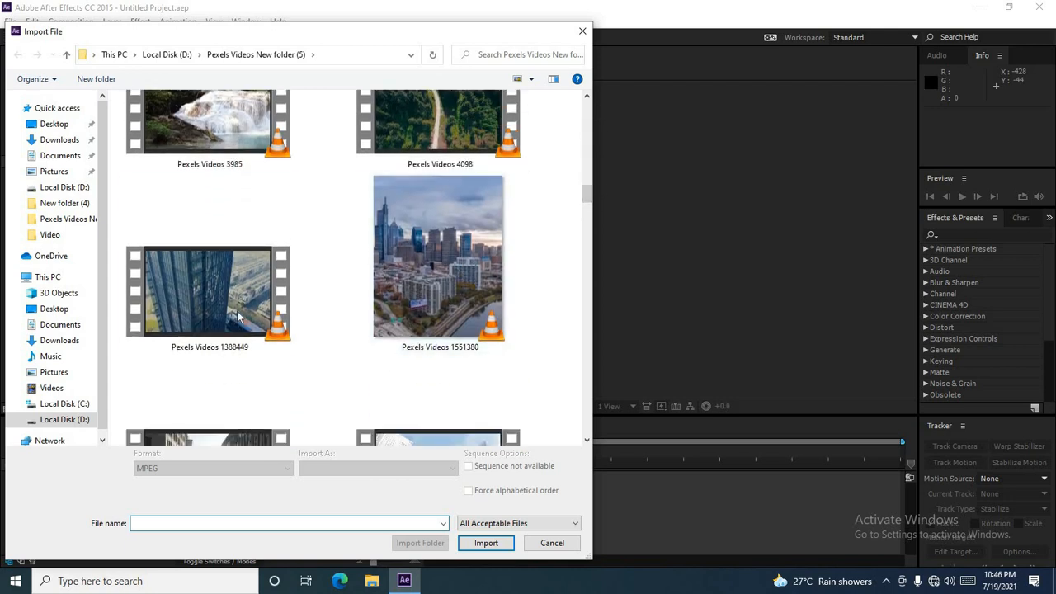
click(208, 298)
click(486, 543)
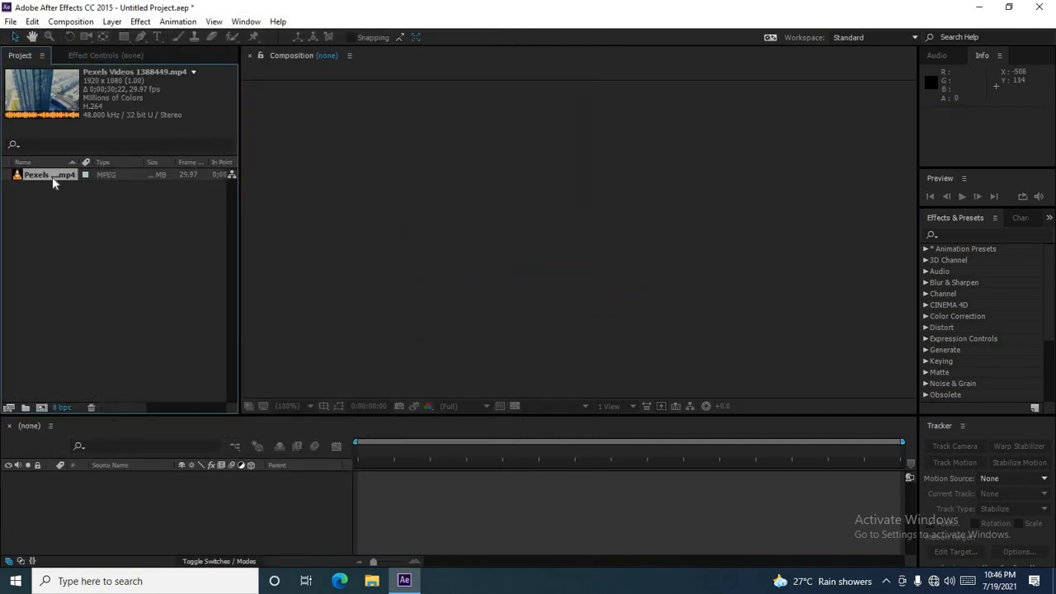
Step: Create a composition from the Pexels Videos 1388449 footage
drag(52, 176, 460, 221)
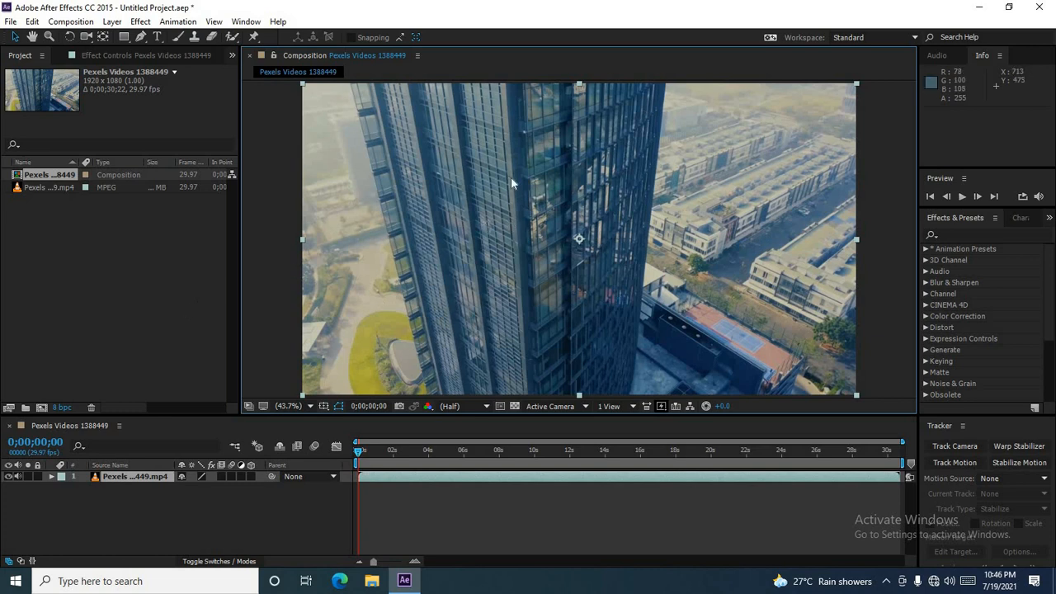
click(158, 287)
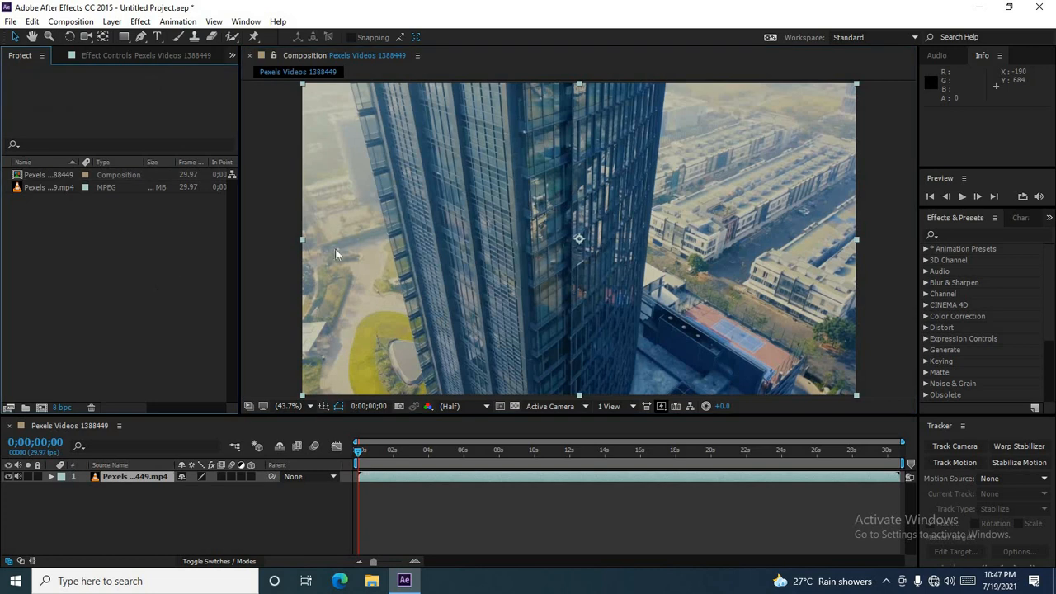
click(386, 241)
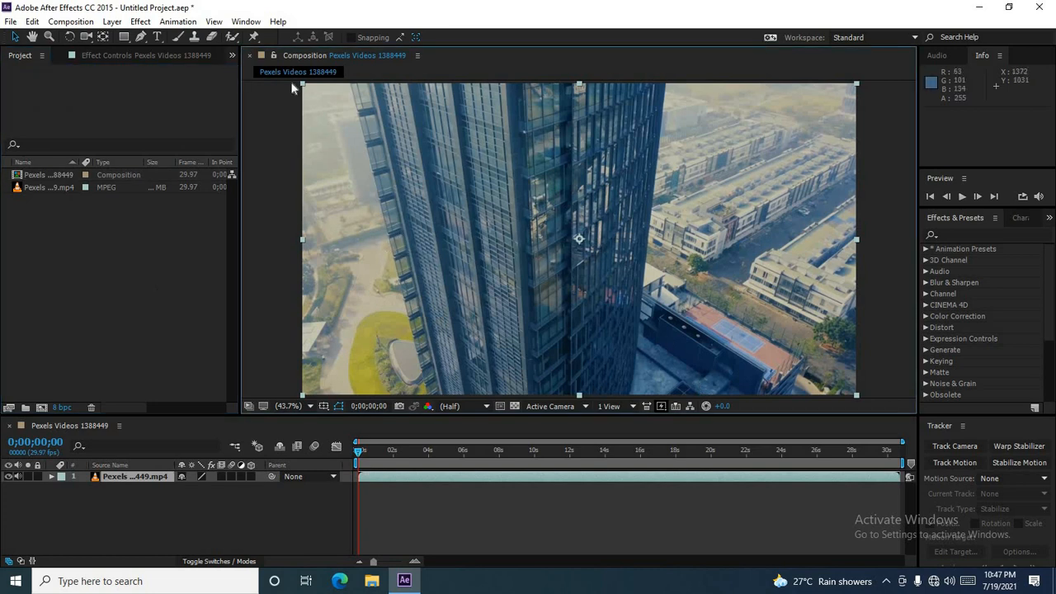
Step: Import the green-screen video file girl 1 into the project
click(10, 21)
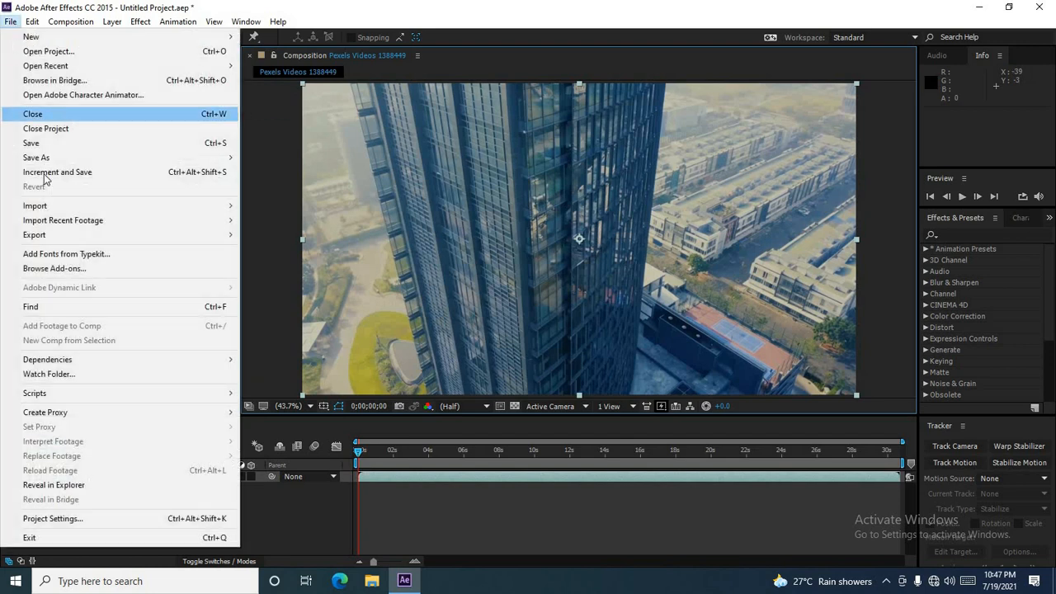
mouse_move(56, 208)
click(283, 208)
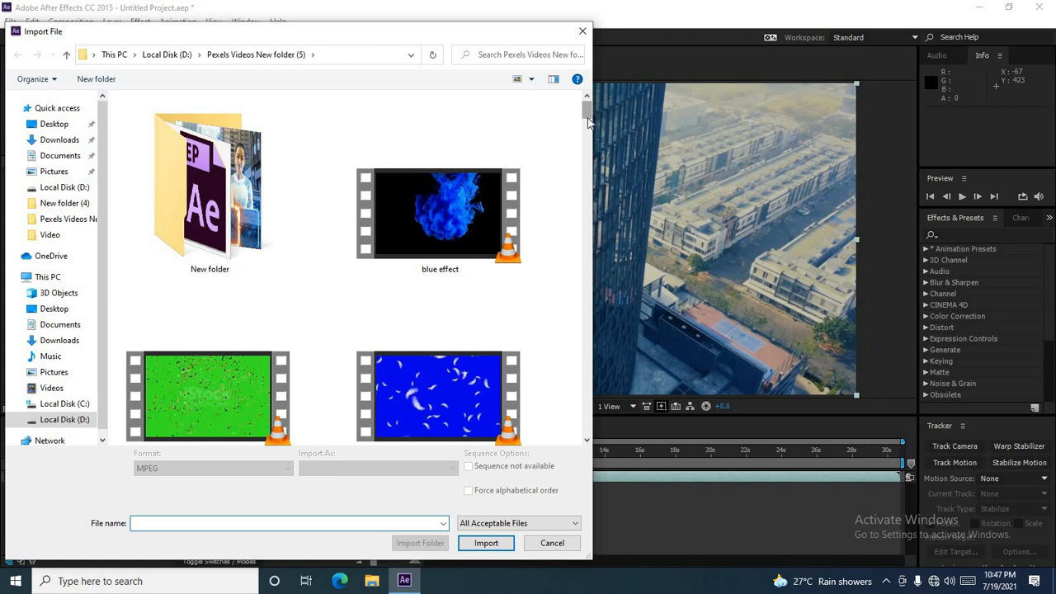
drag(588, 123, 588, 145)
click(452, 206)
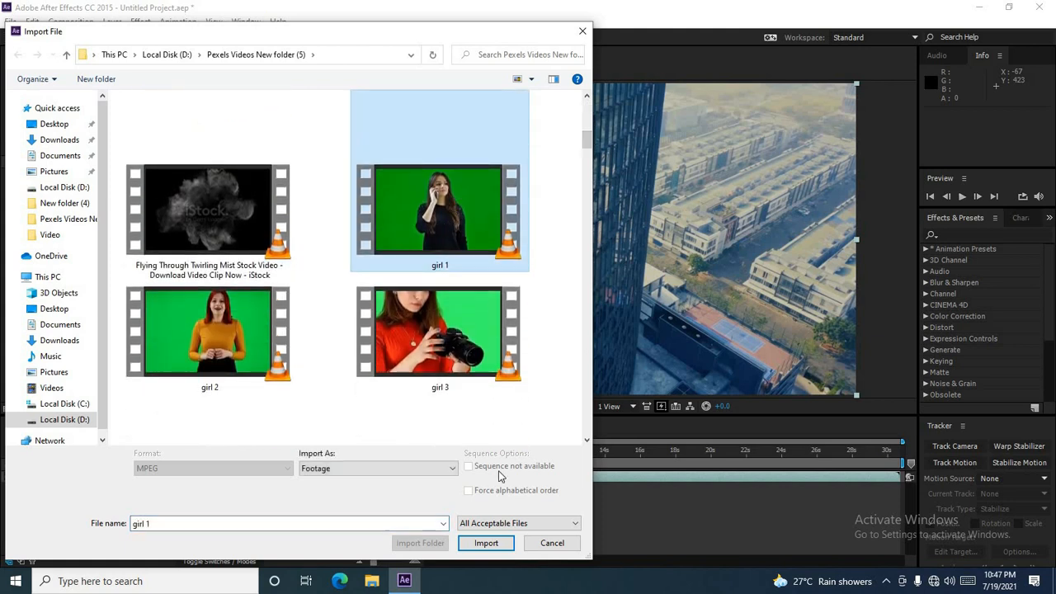
click(487, 543)
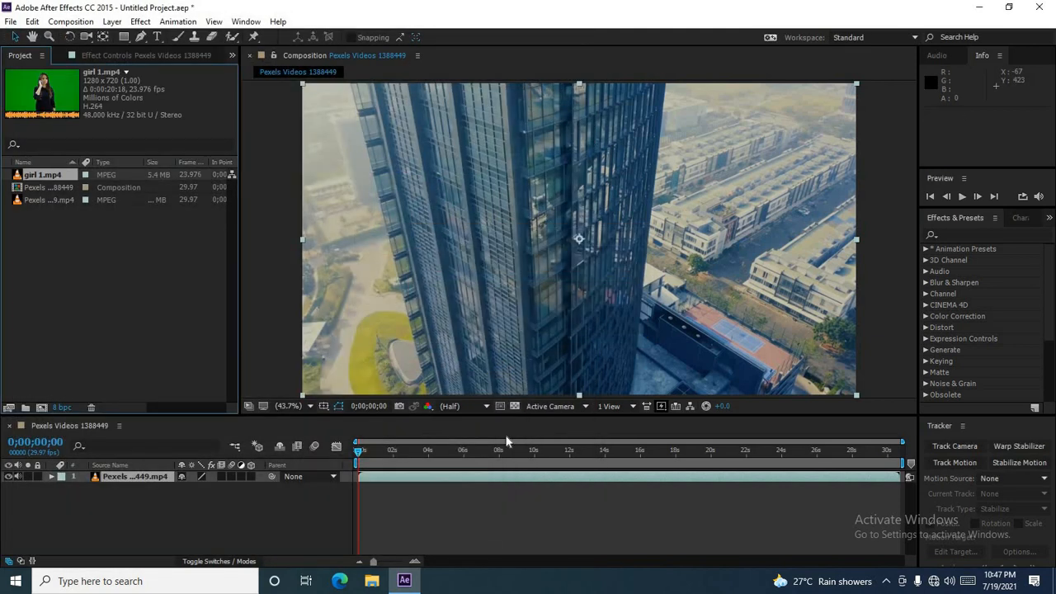
Step: Add the girl 1.mp4 footage as the top layer above the city video in the composition
drag(60, 176, 108, 473)
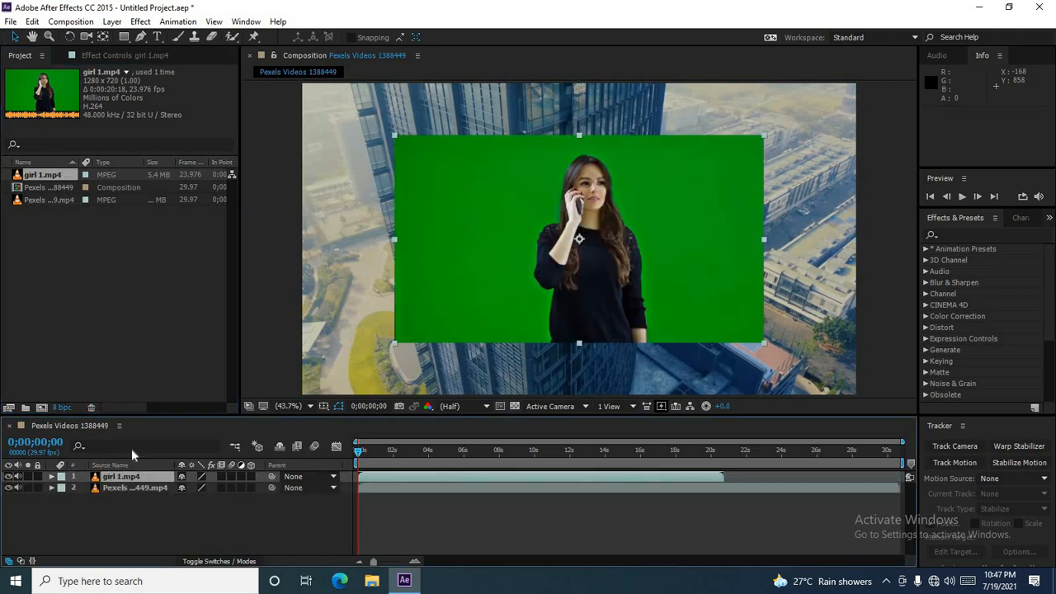
click(467, 263)
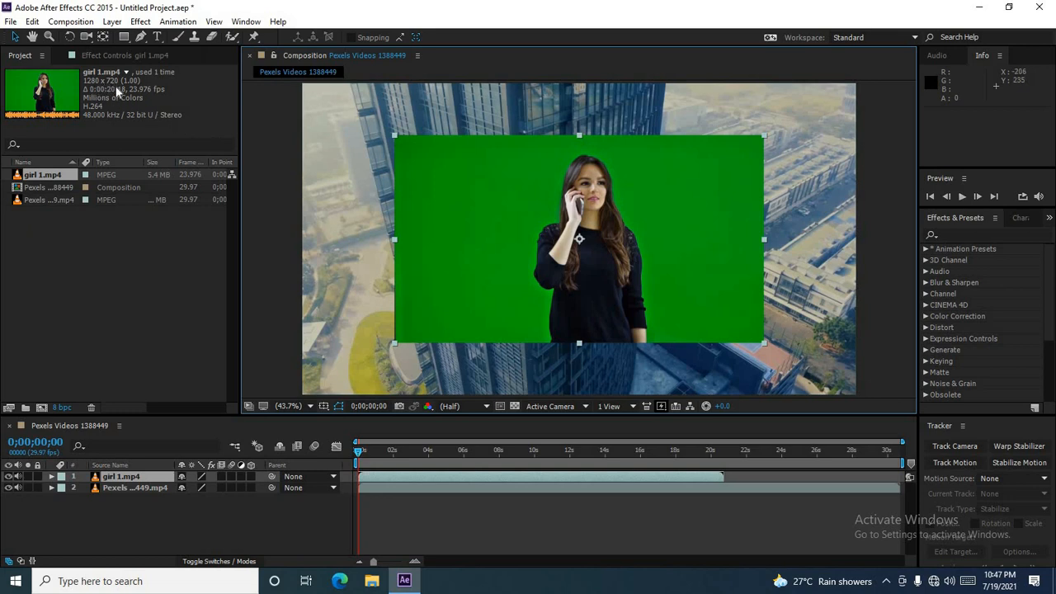
click(60, 205)
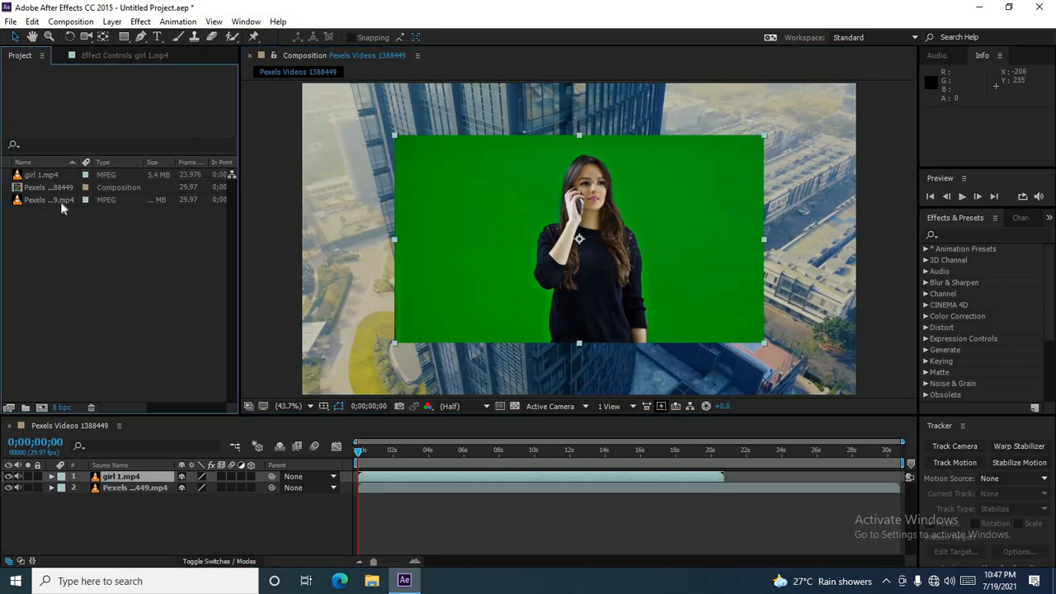
click(60, 193)
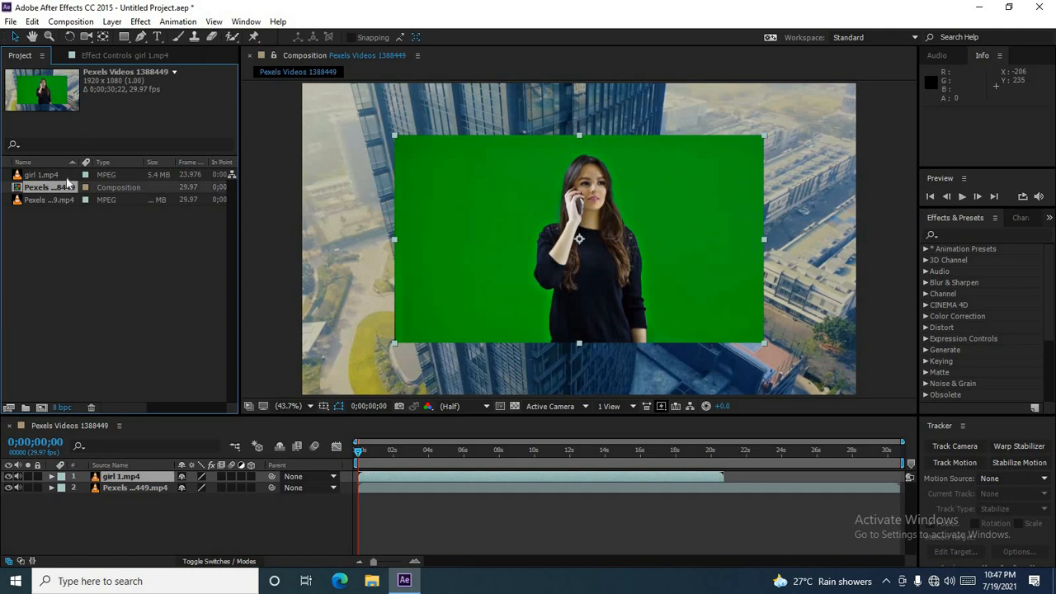
click(51, 200)
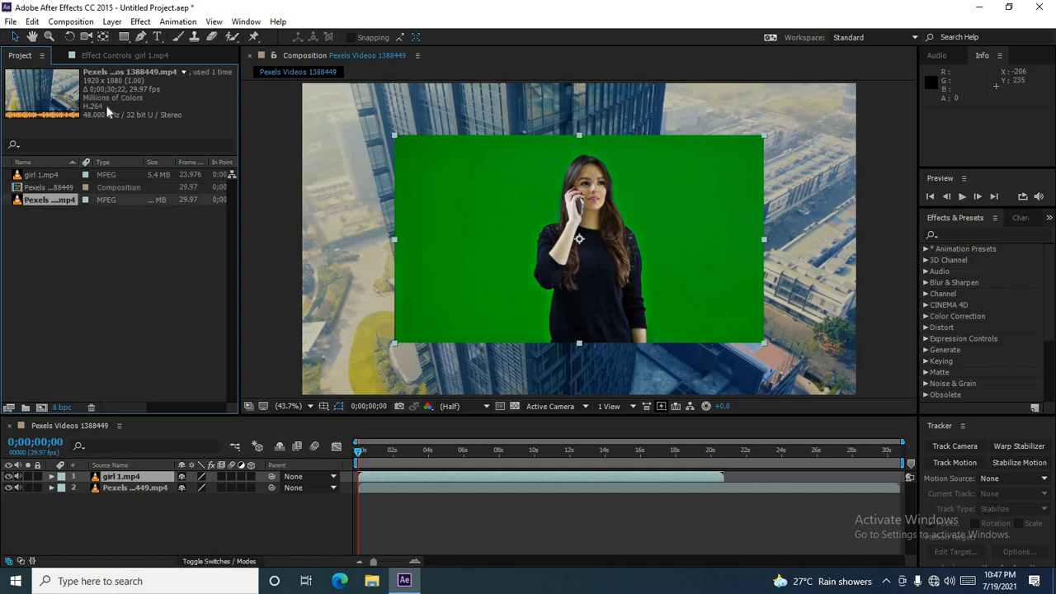
click(64, 176)
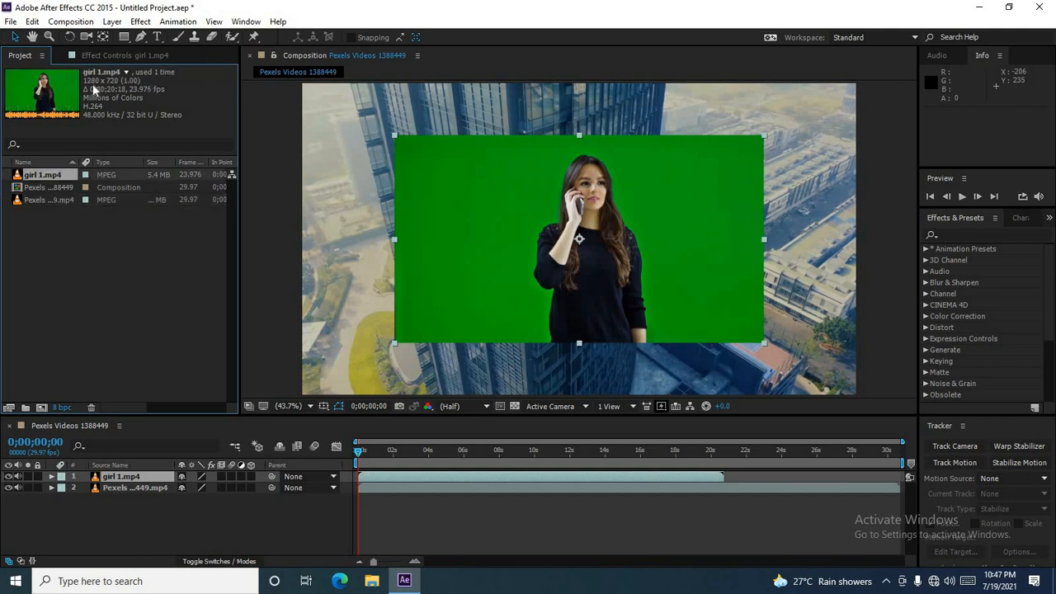
click(122, 265)
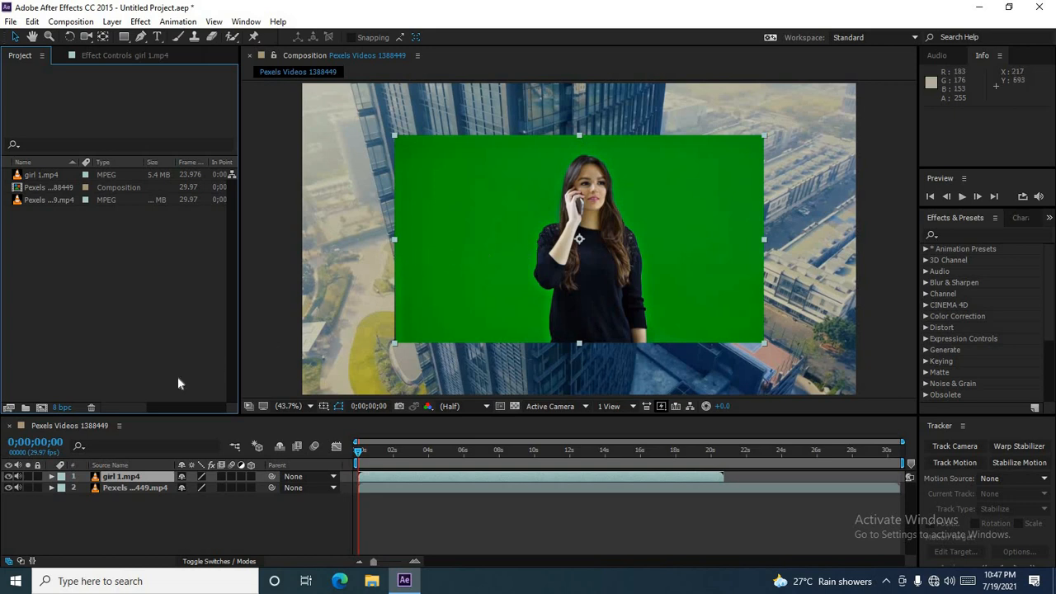
click(44, 406)
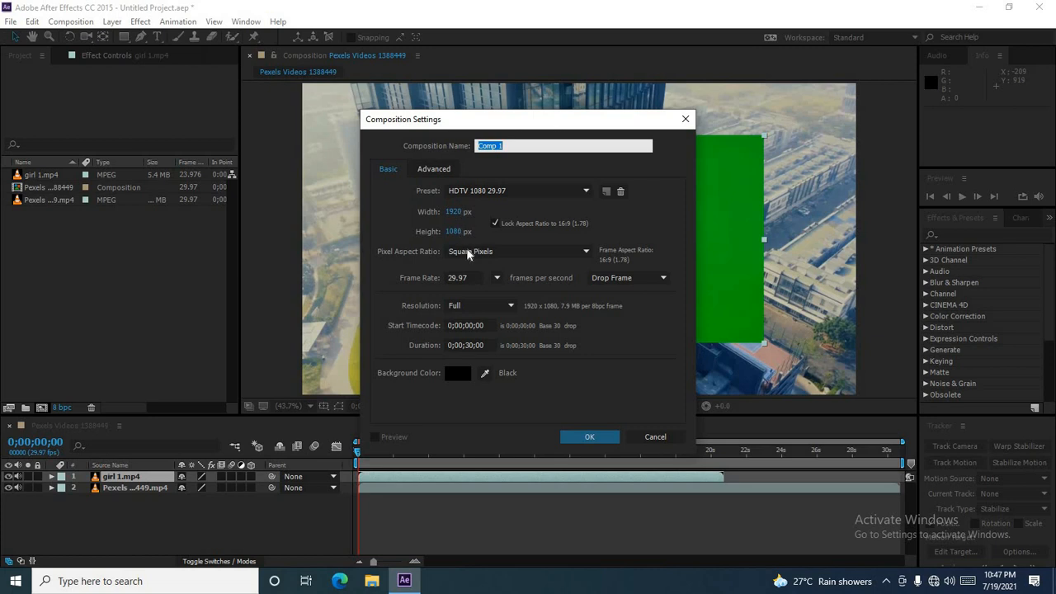
click(656, 438)
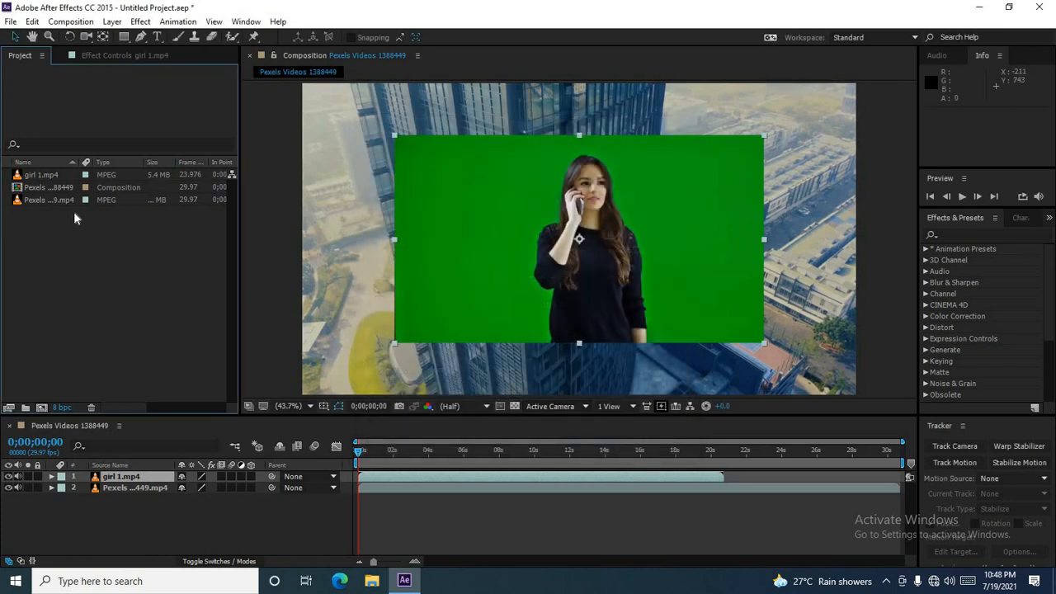
Step: Remove the girl 1.mp4 layer from the composition
click(53, 201)
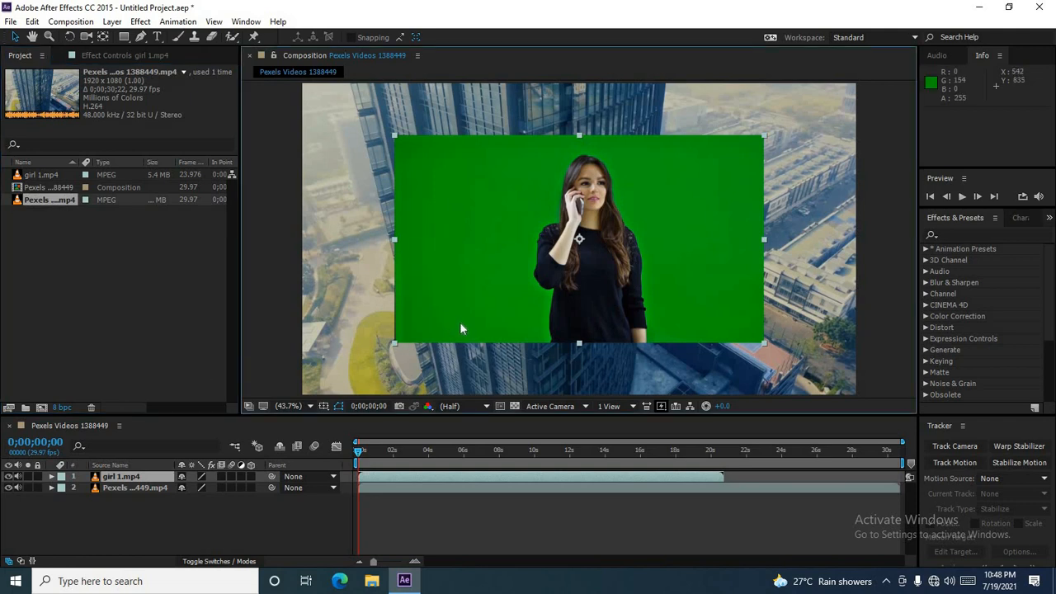
key(Delete)
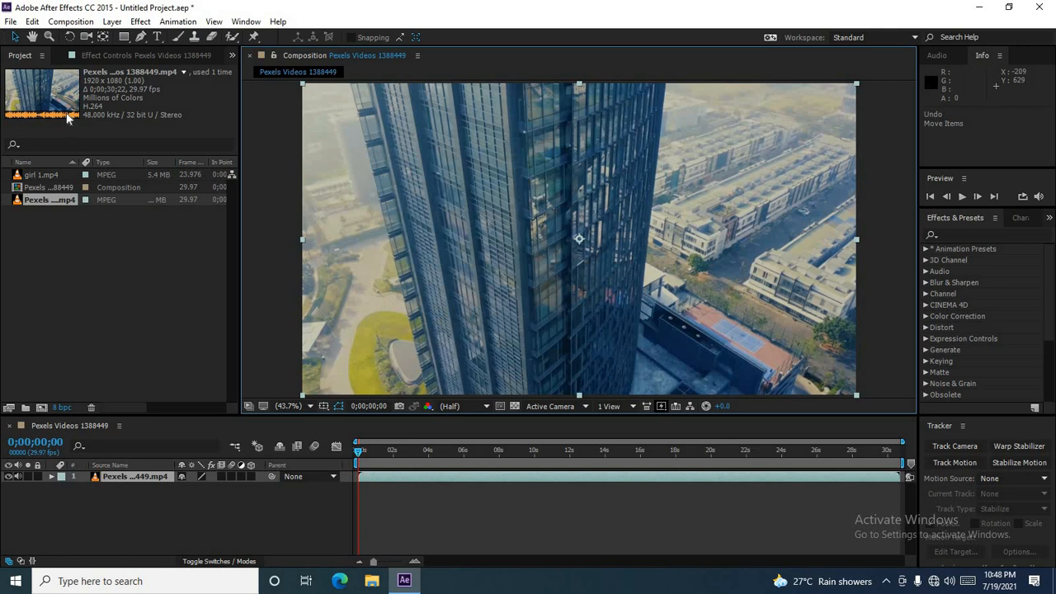
Step: Undo the import of girl 1.mp4 and then redo it
click(33, 21)
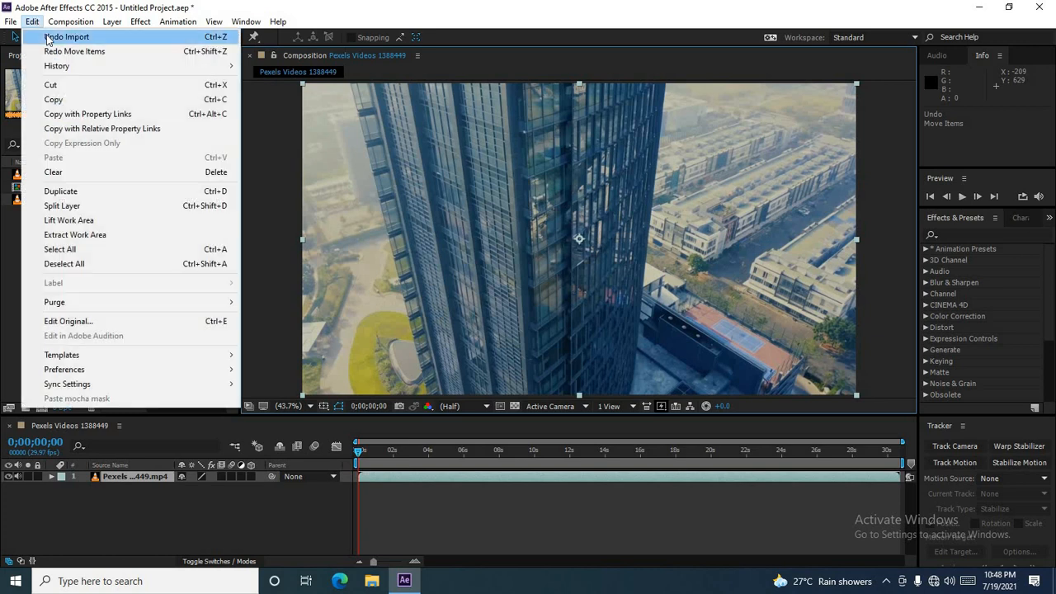
click(358, 175)
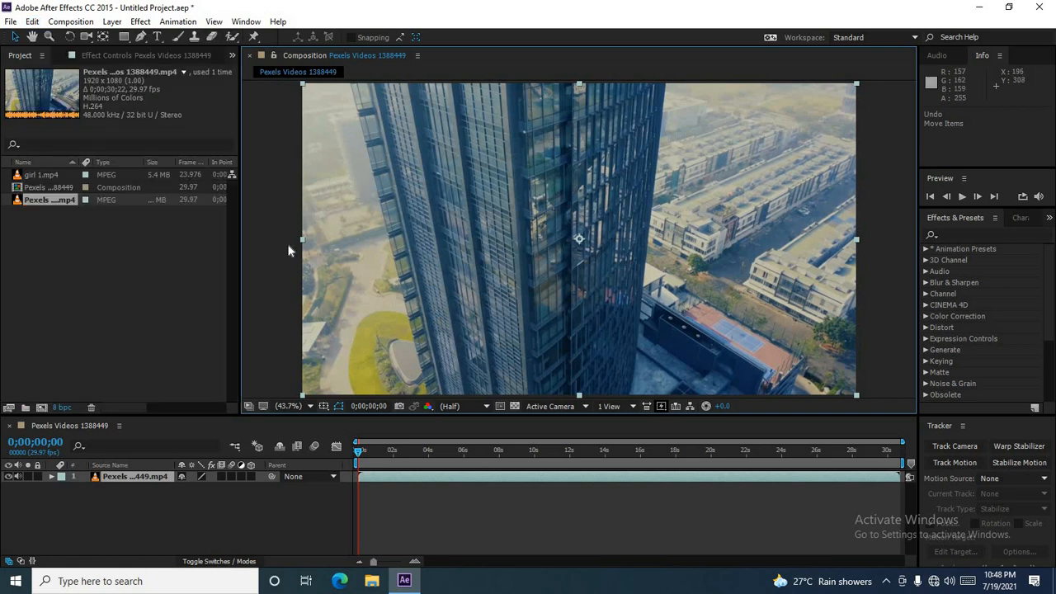
click(100, 275)
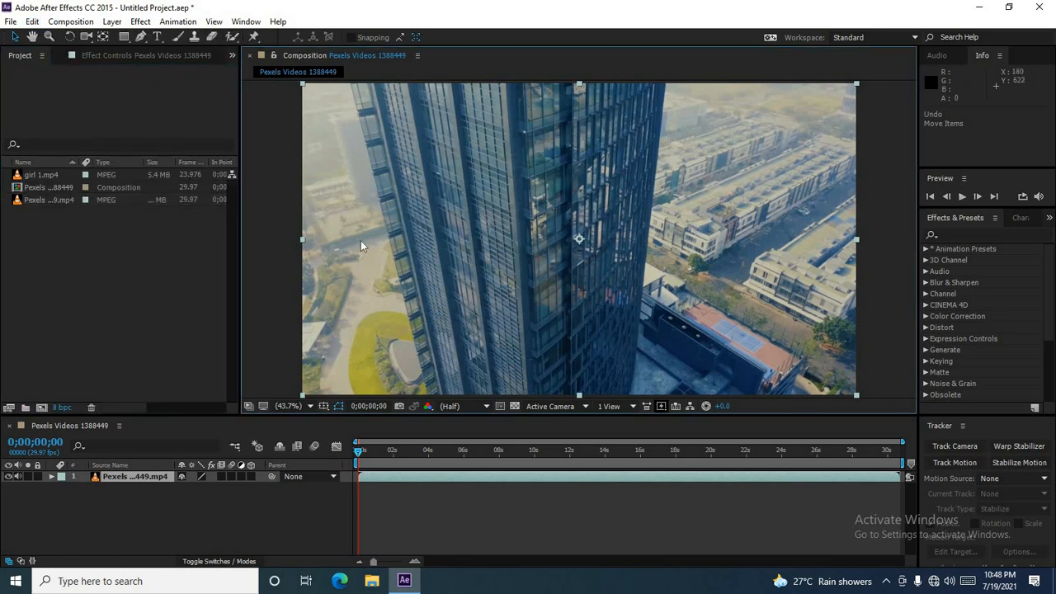
click(32, 21)
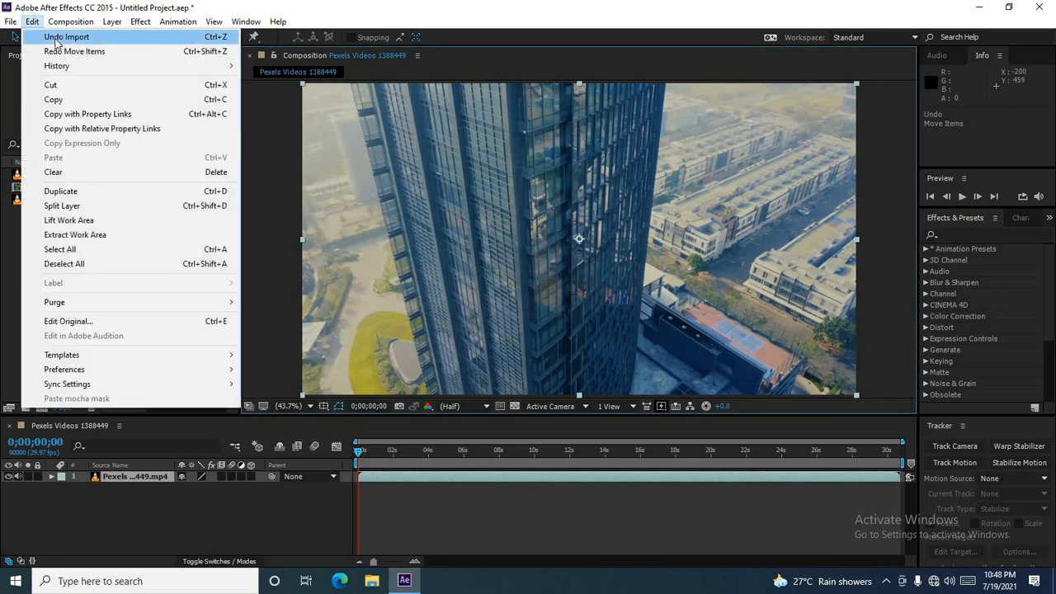
click(56, 38)
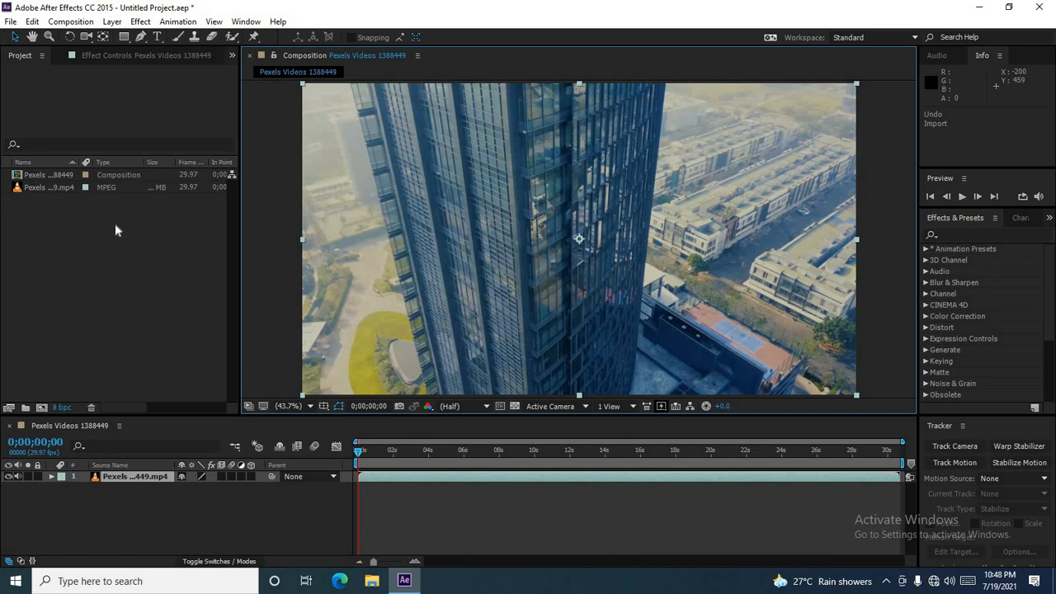
click(82, 222)
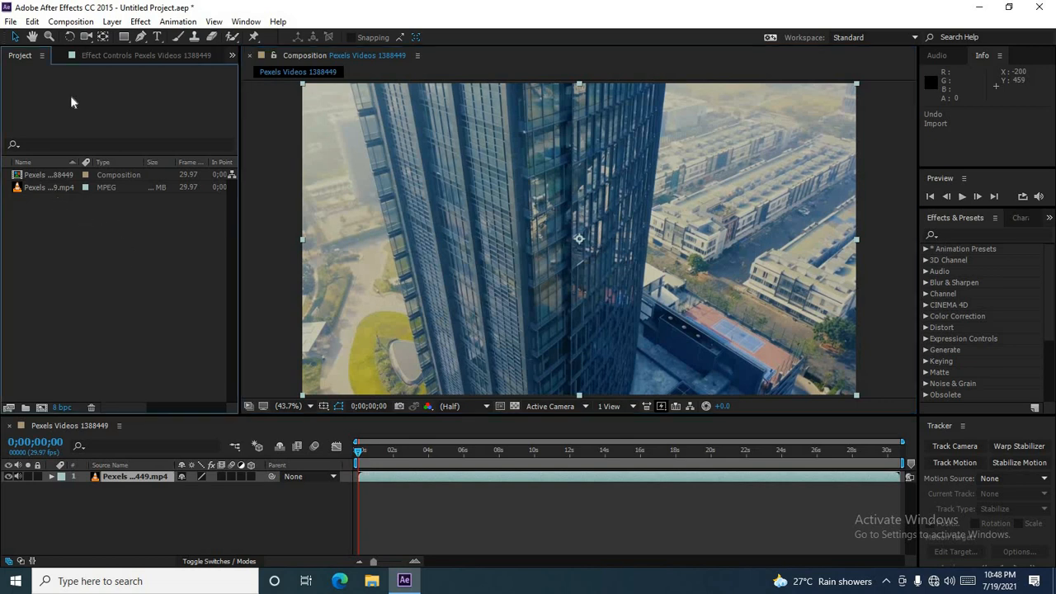
click(32, 22)
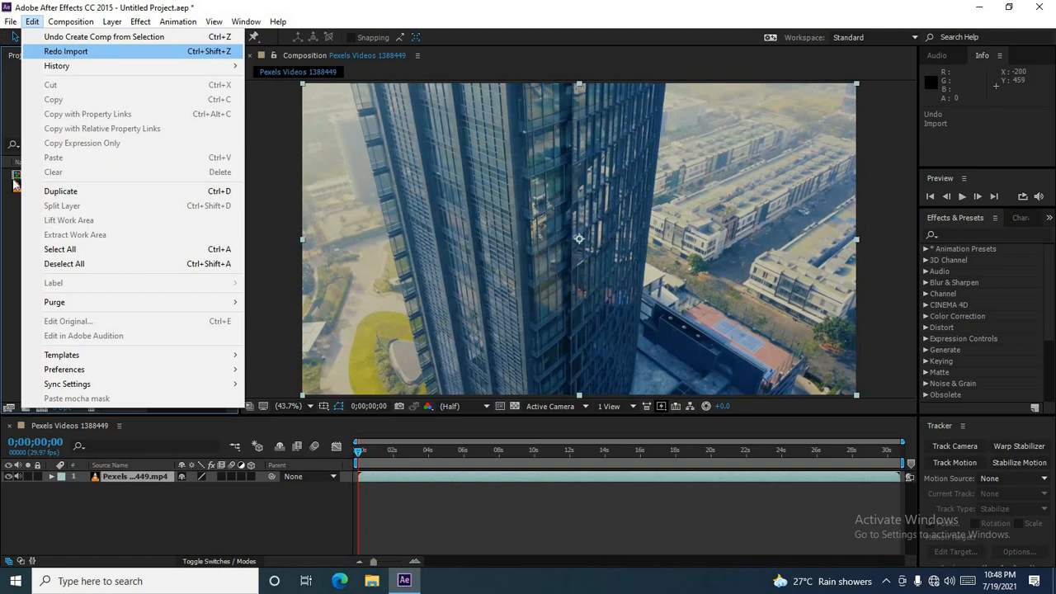
click(7, 248)
click(42, 187)
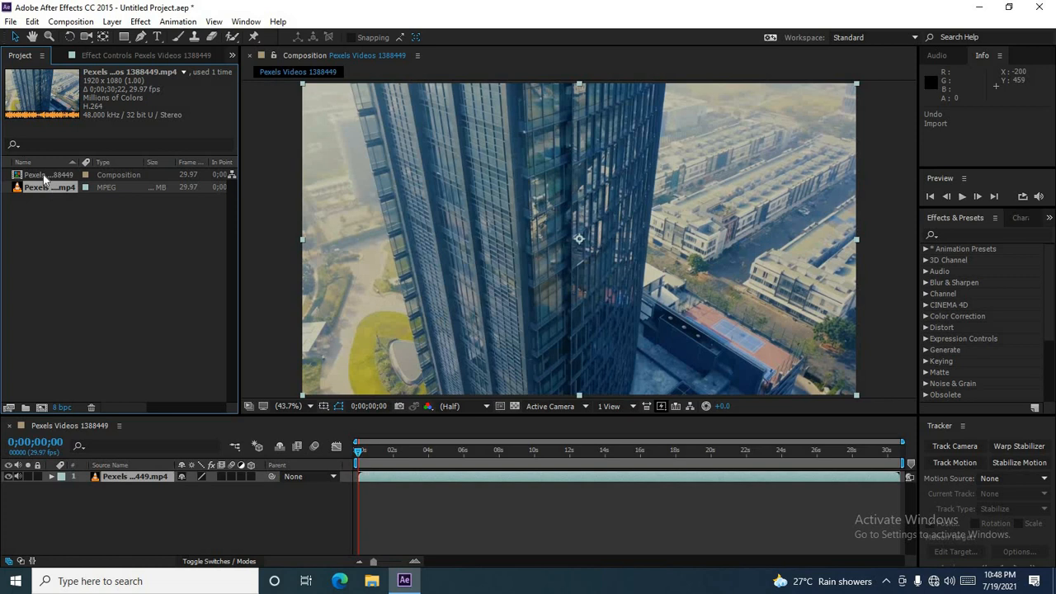
click(33, 22)
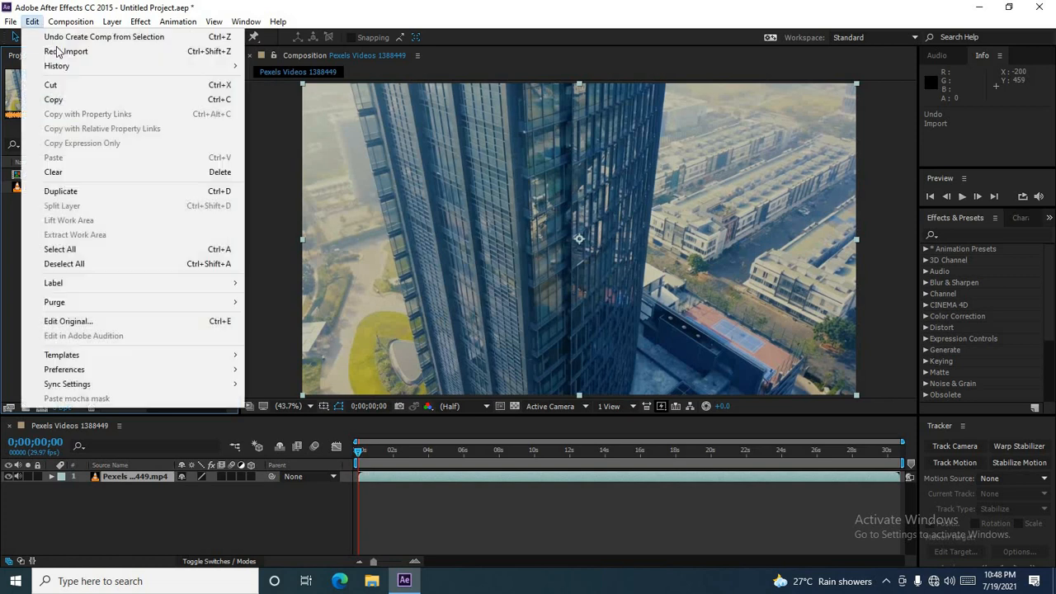
click(71, 54)
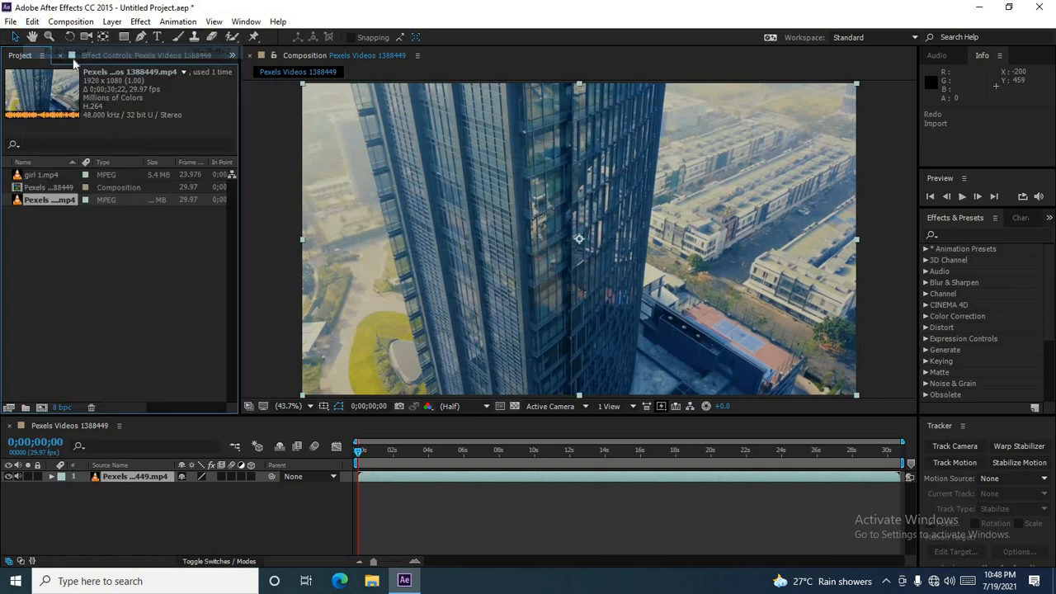
Step: Undo the girl 1.mp4 import once more and redo it again
click(45, 177)
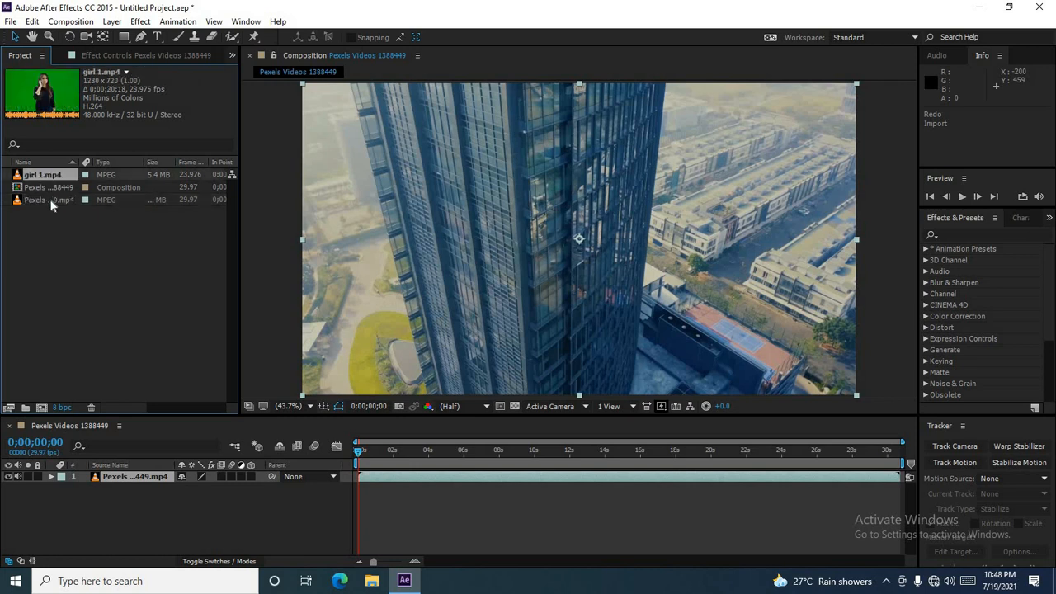
click(49, 201)
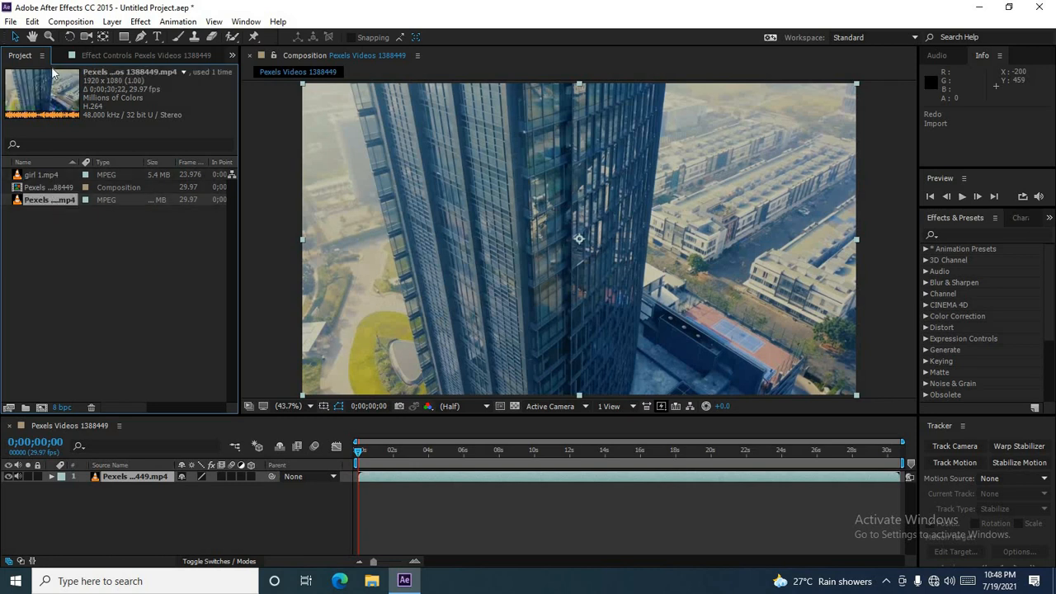
click(34, 22)
mouse_move(51, 25)
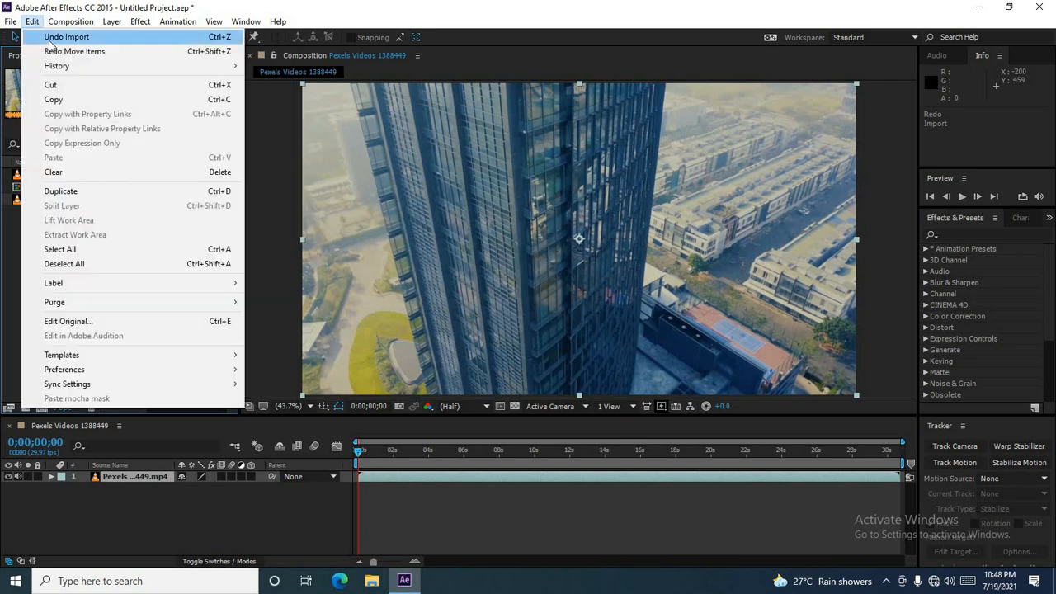
click(49, 38)
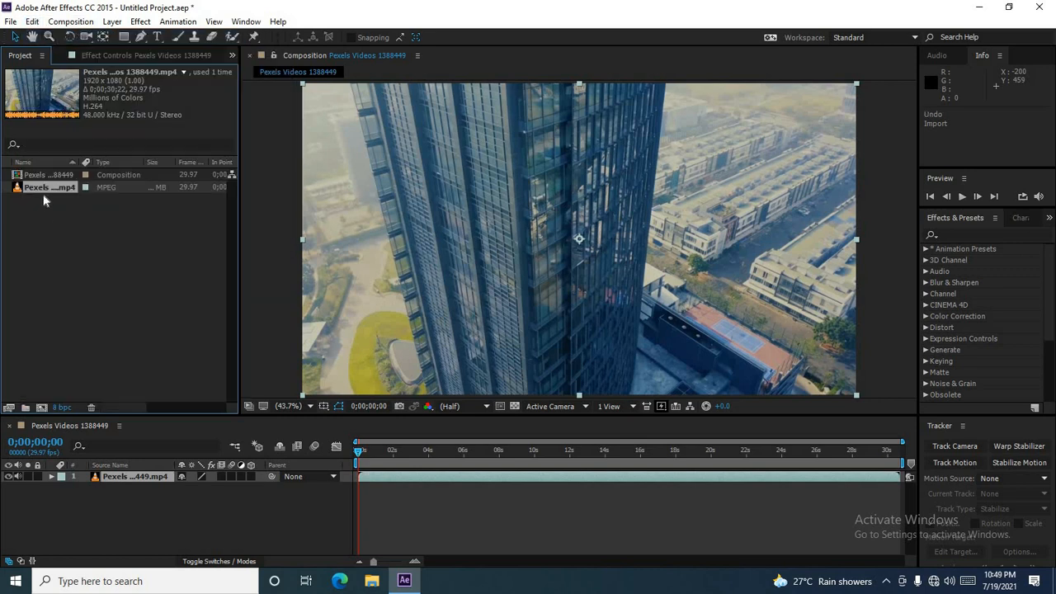
click(33, 21)
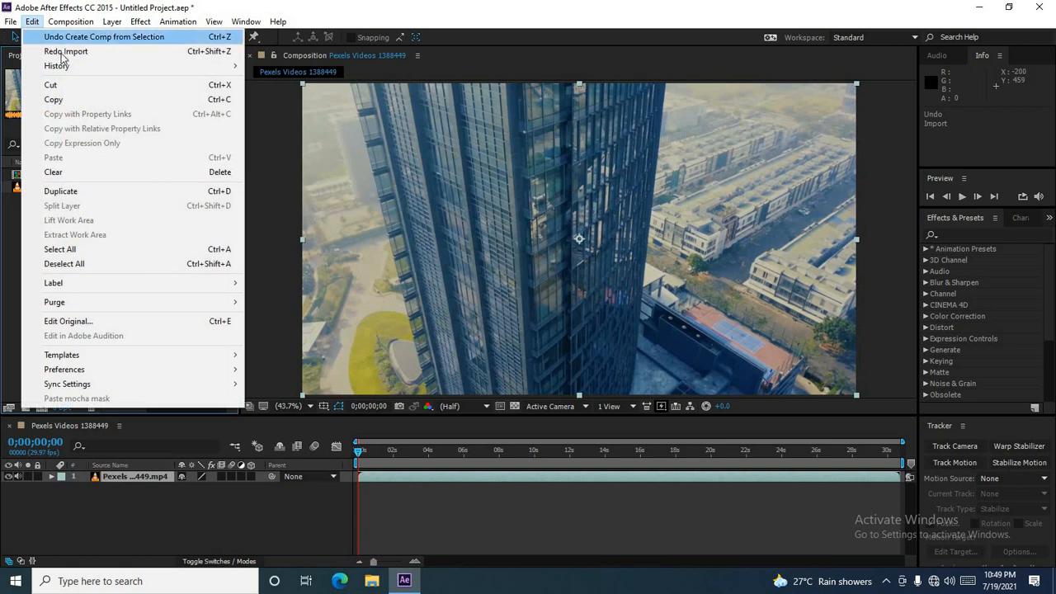
click(61, 53)
click(70, 241)
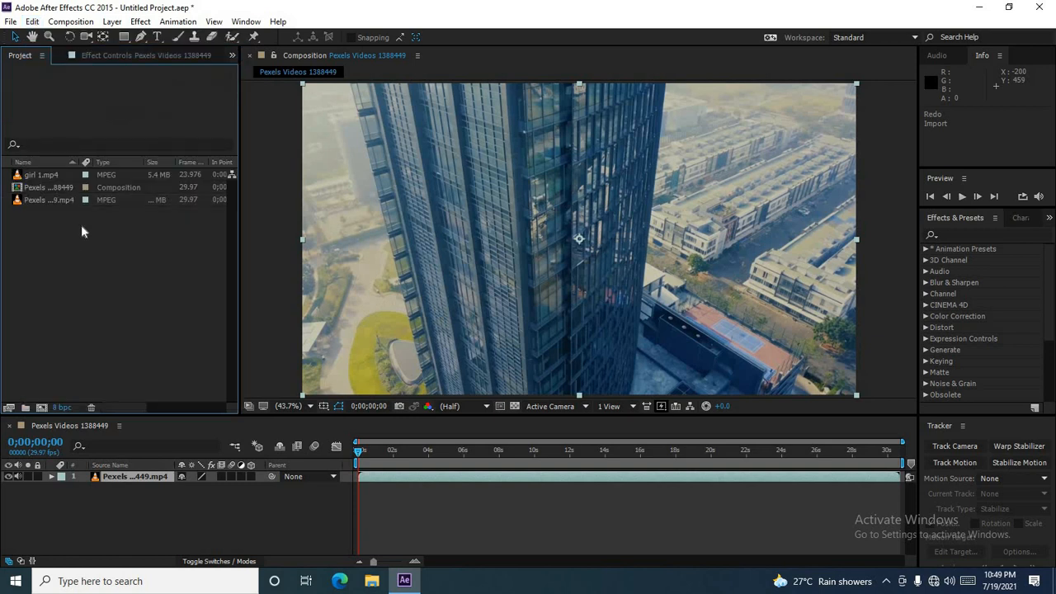
click(55, 176)
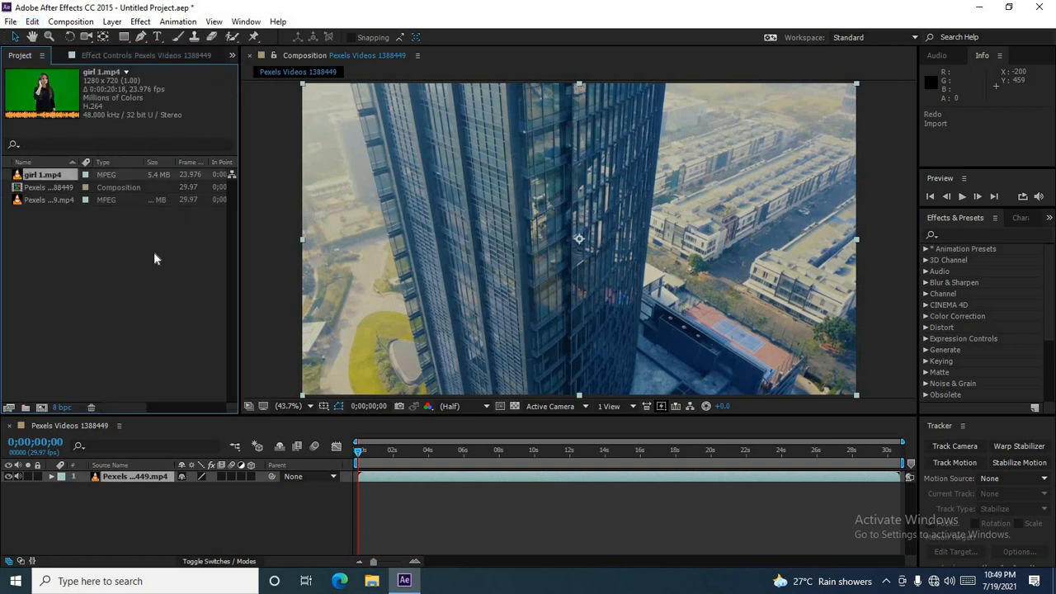
click(37, 22)
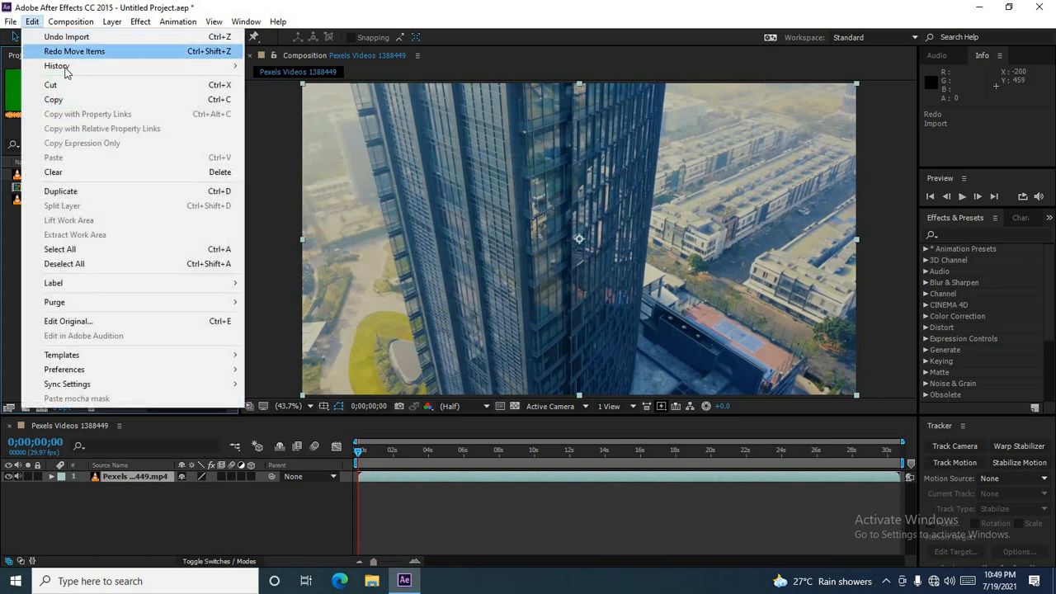
mouse_move(65, 69)
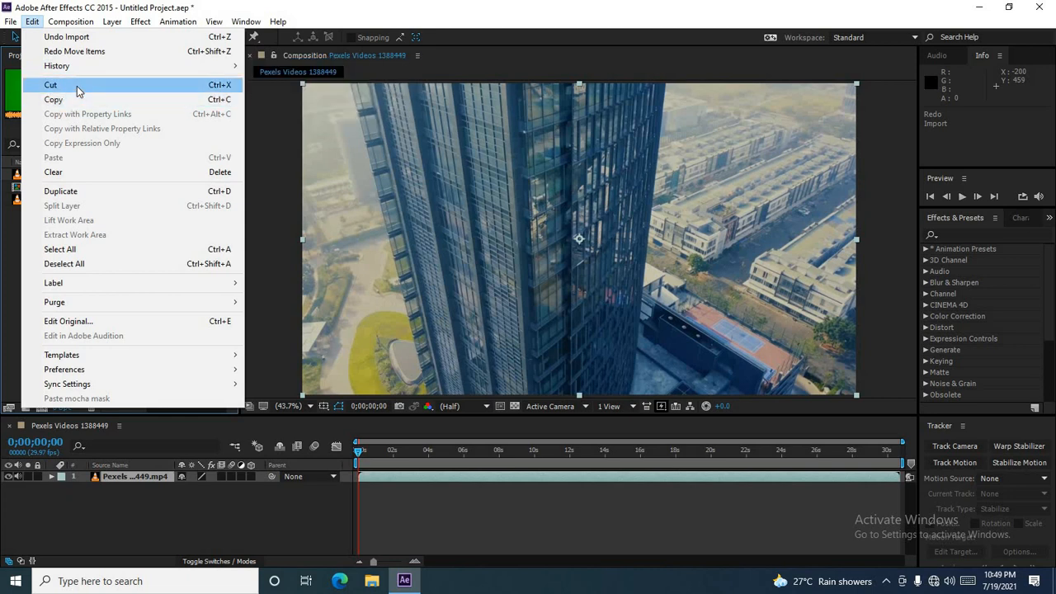
click(13, 268)
click(58, 198)
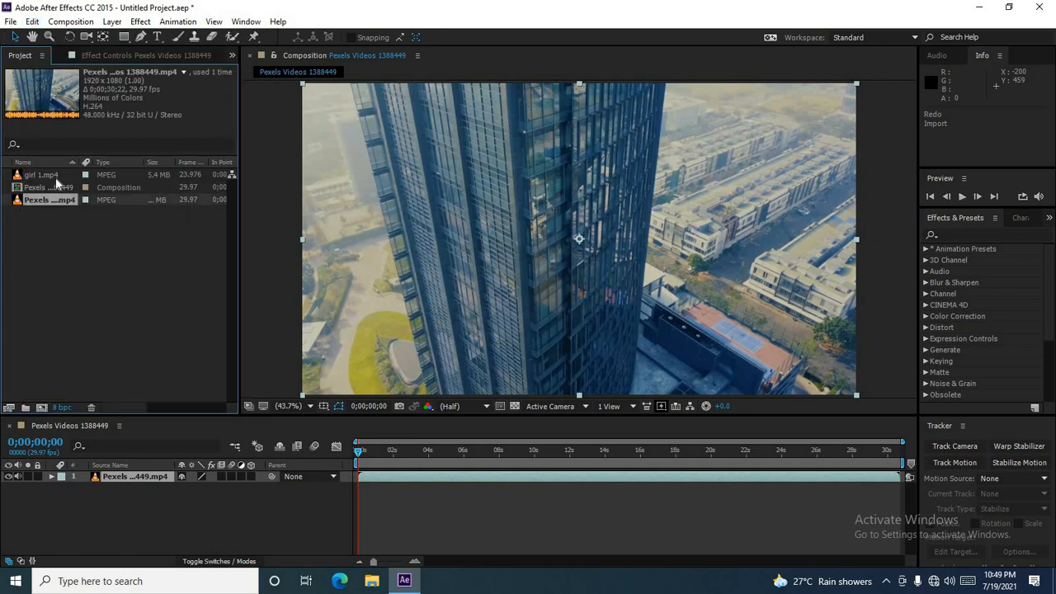
click(57, 176)
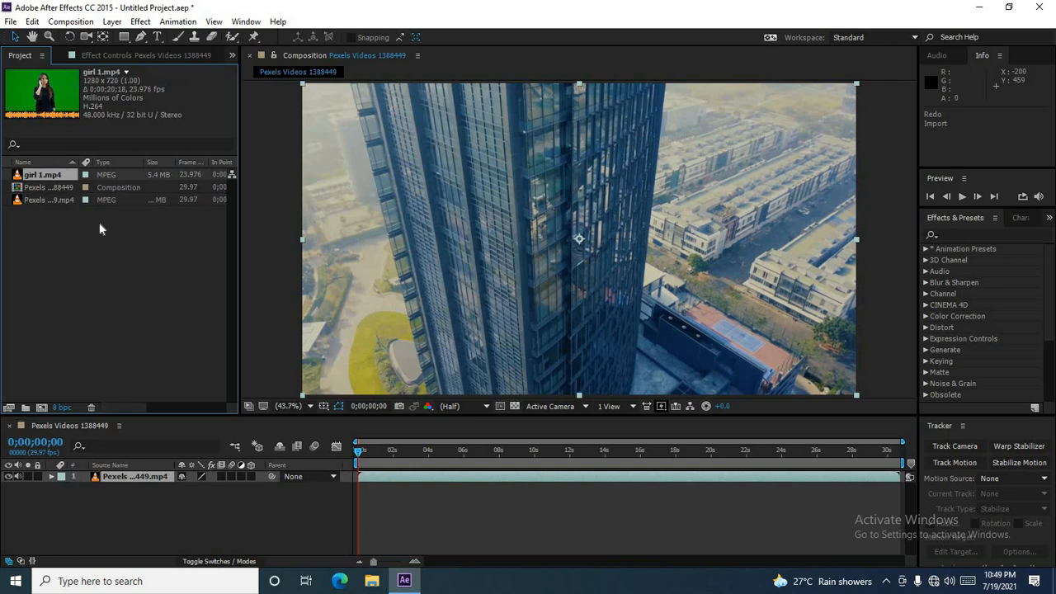
click(34, 23)
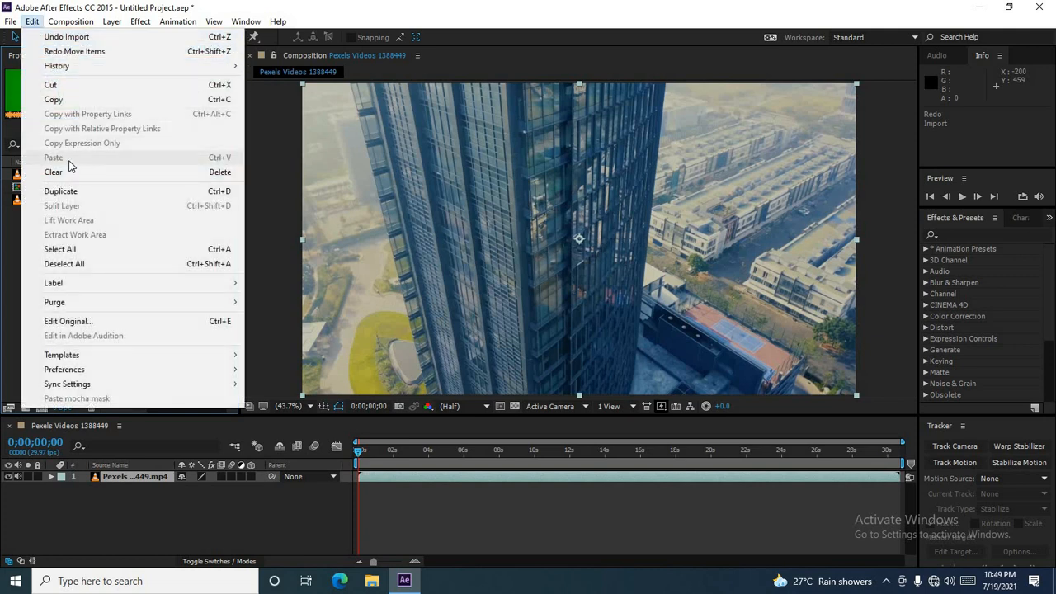
click(6, 281)
Step: Add girl 1.mp4 as the top layer above the city video and expand its Transform properties
click(45, 178)
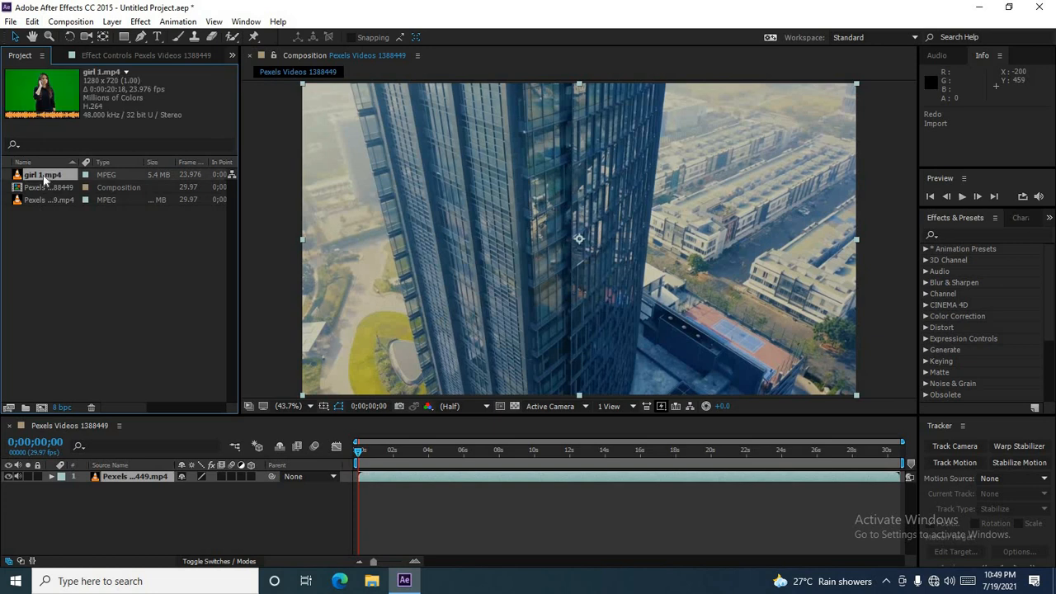
drag(45, 178, 91, 482)
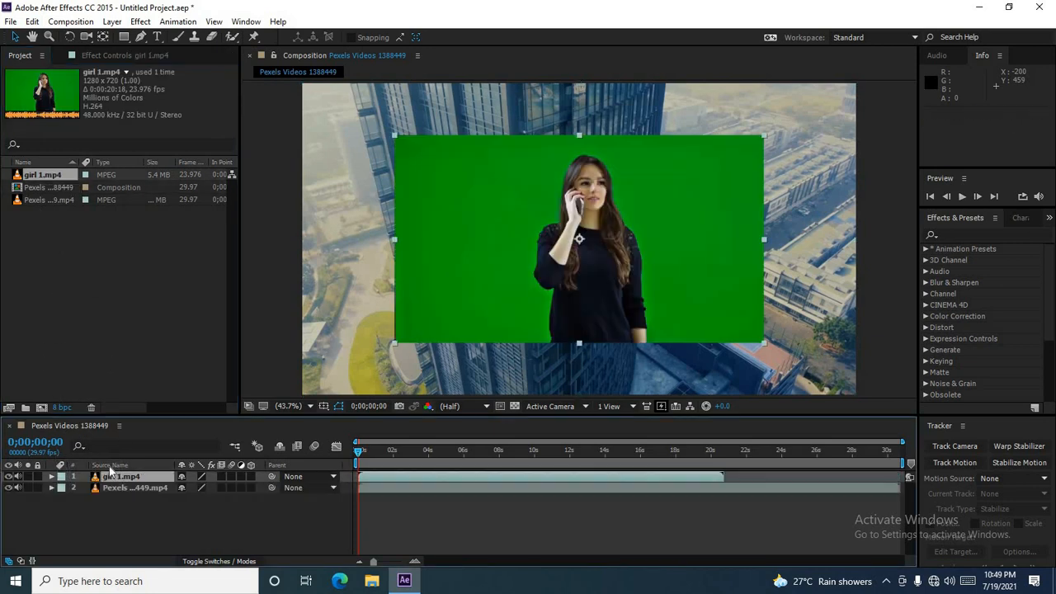
click(52, 477)
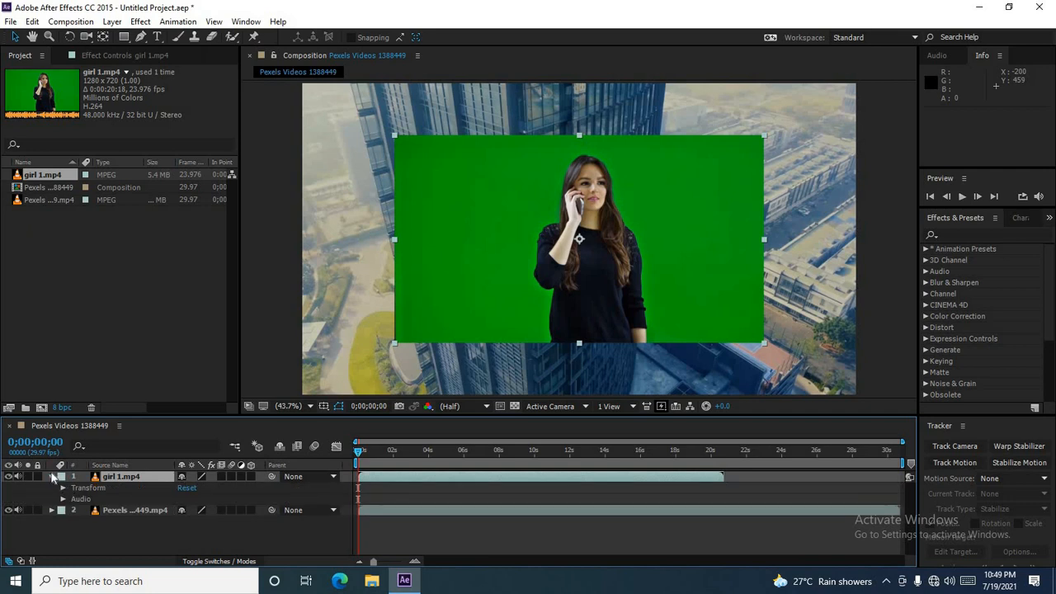
click(52, 477)
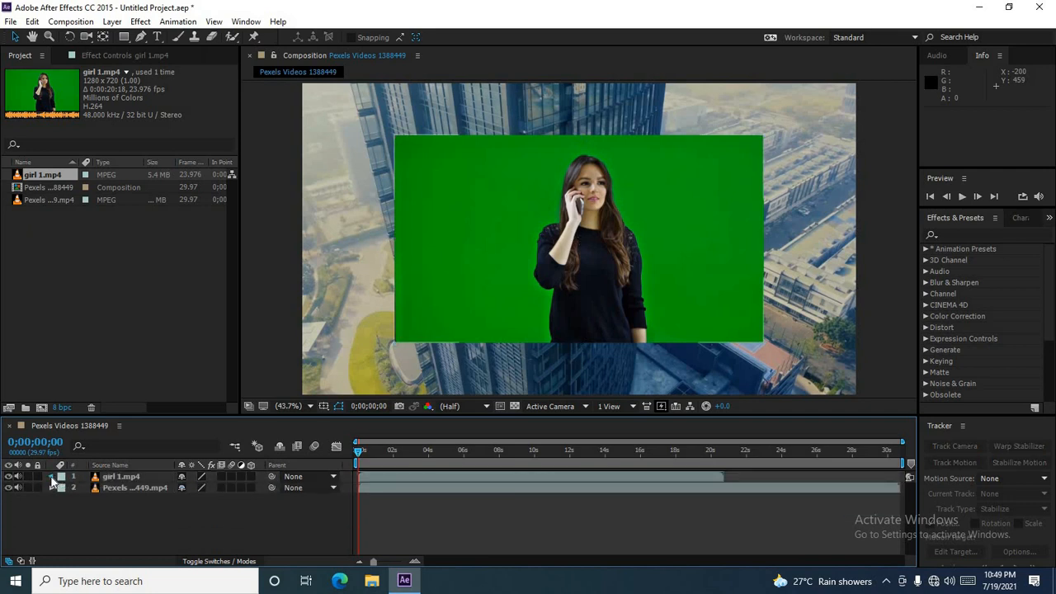
click(51, 478)
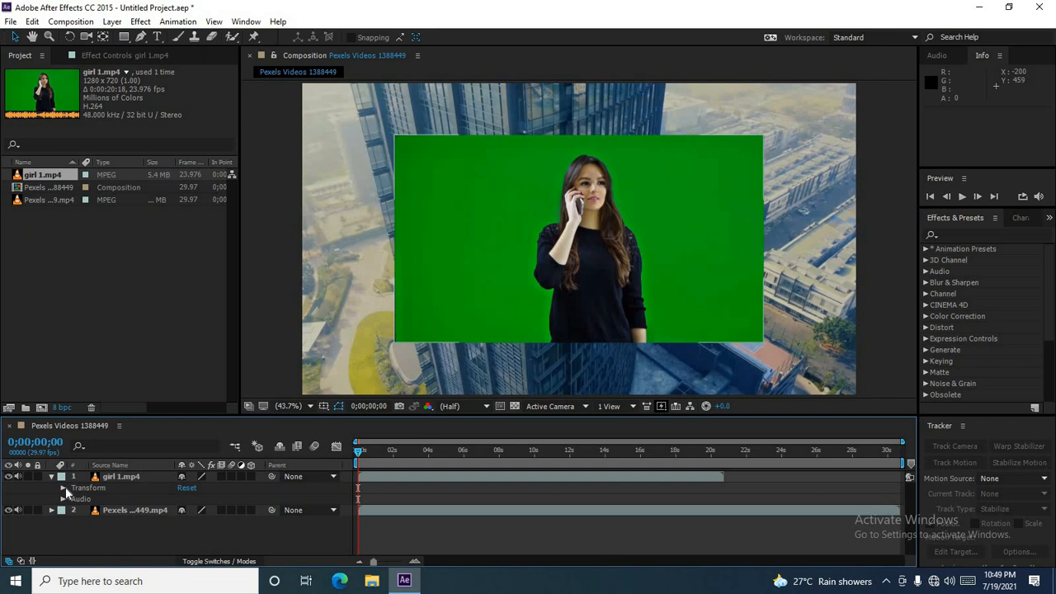
click(63, 488)
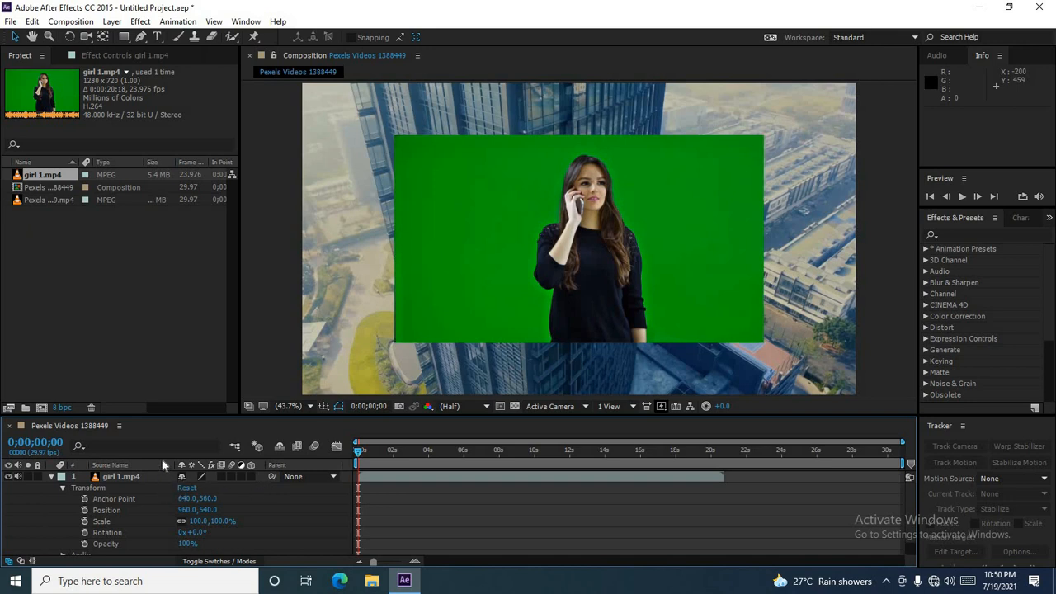
click(139, 22)
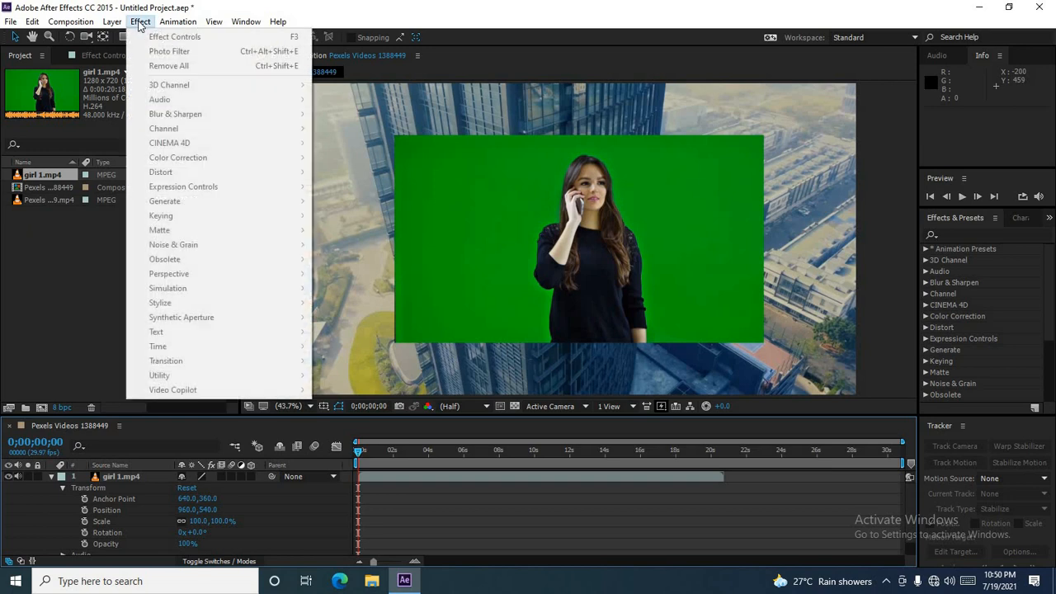
click(139, 26)
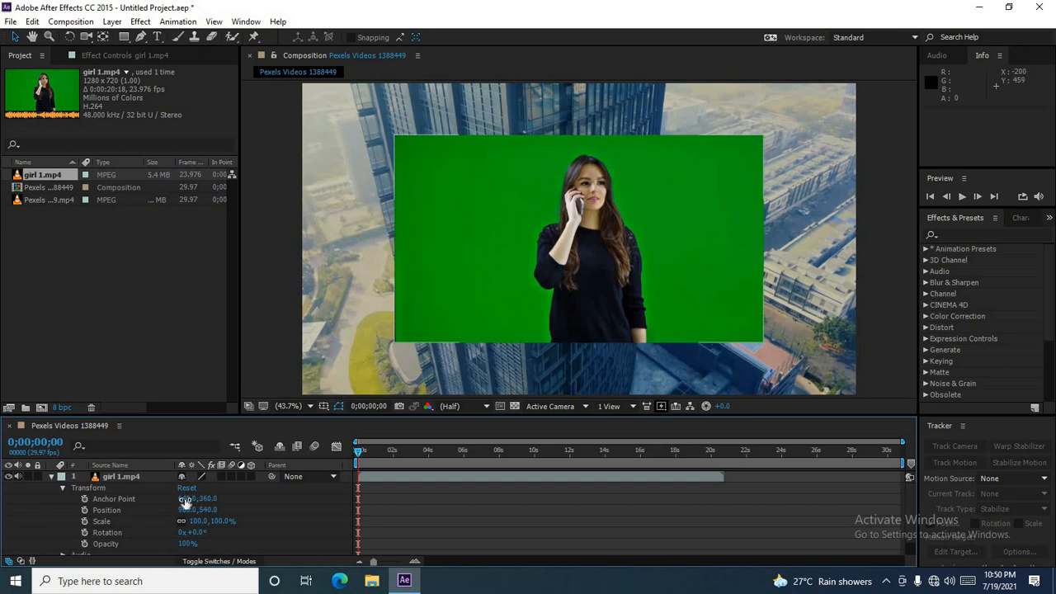
Step: Collapse the girl 1.mp4 layer's properties and select that layer
click(51, 477)
click(124, 489)
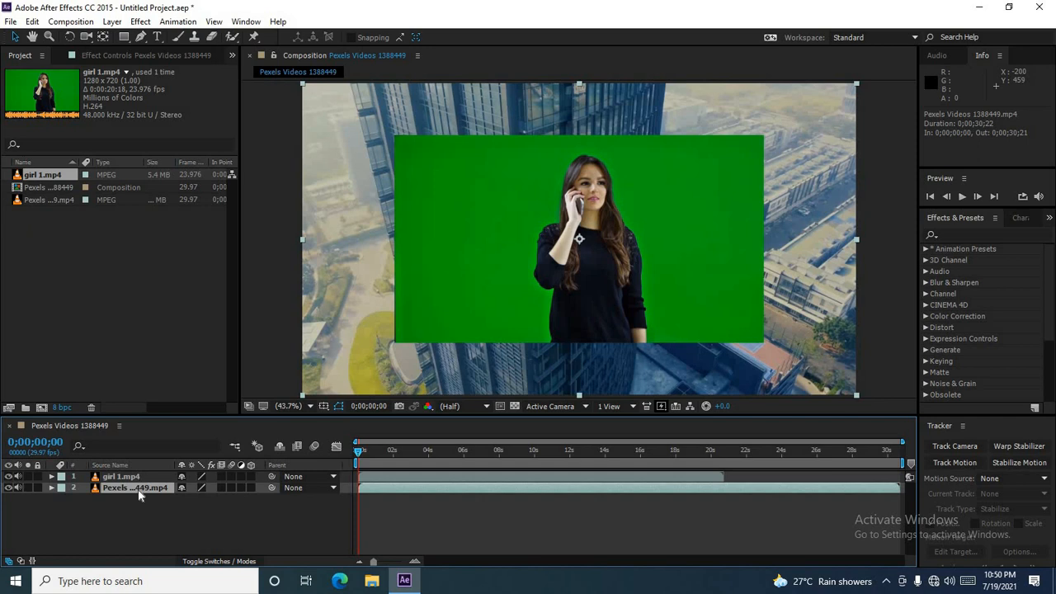
click(142, 479)
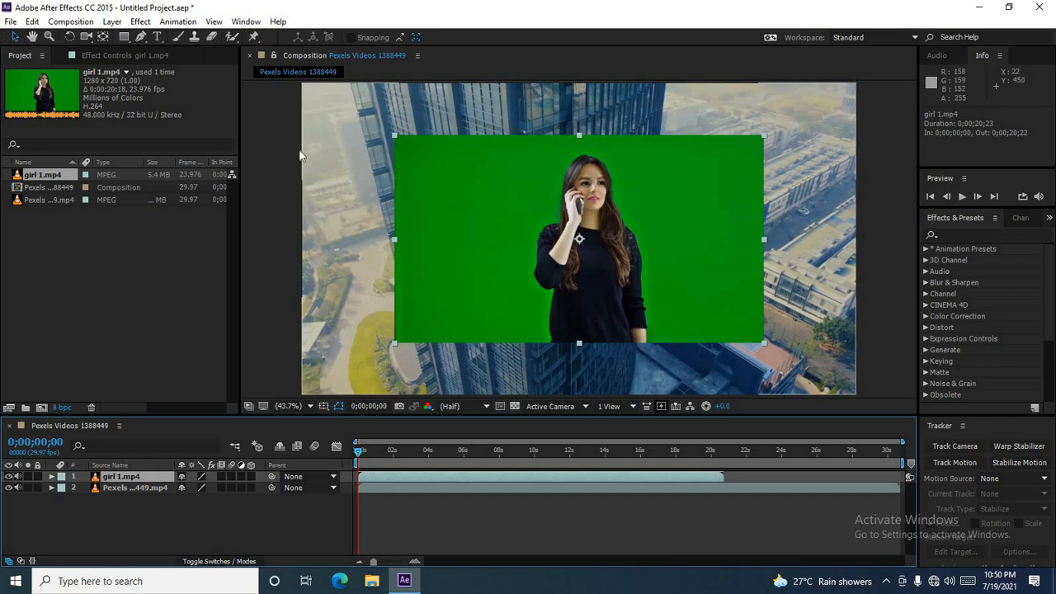
Step: Clear the girl 1.mp4 layer from the composition and undo the clearing
click(32, 21)
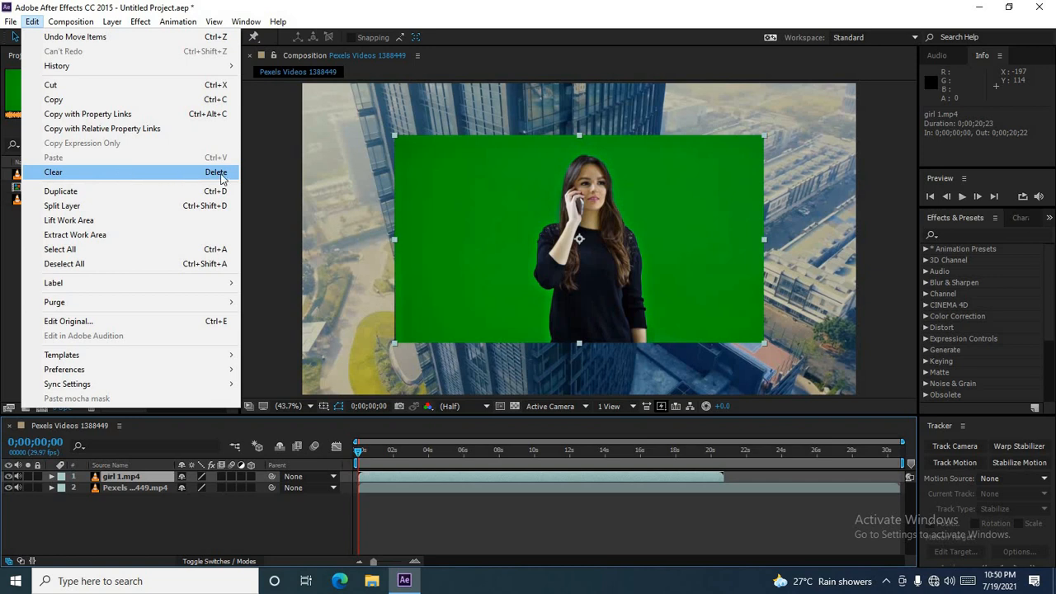
click(144, 487)
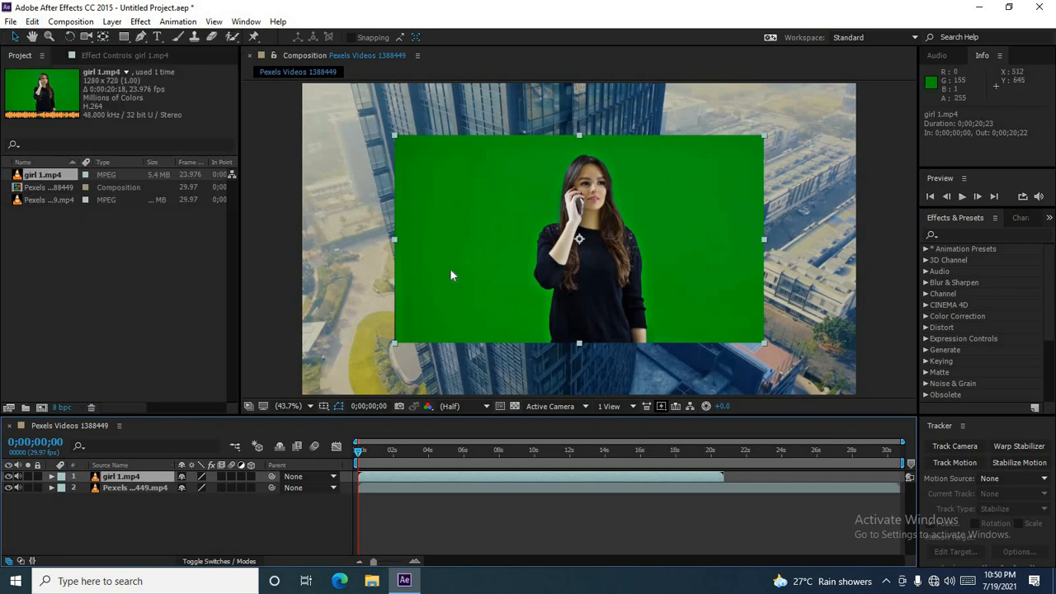
click(33, 21)
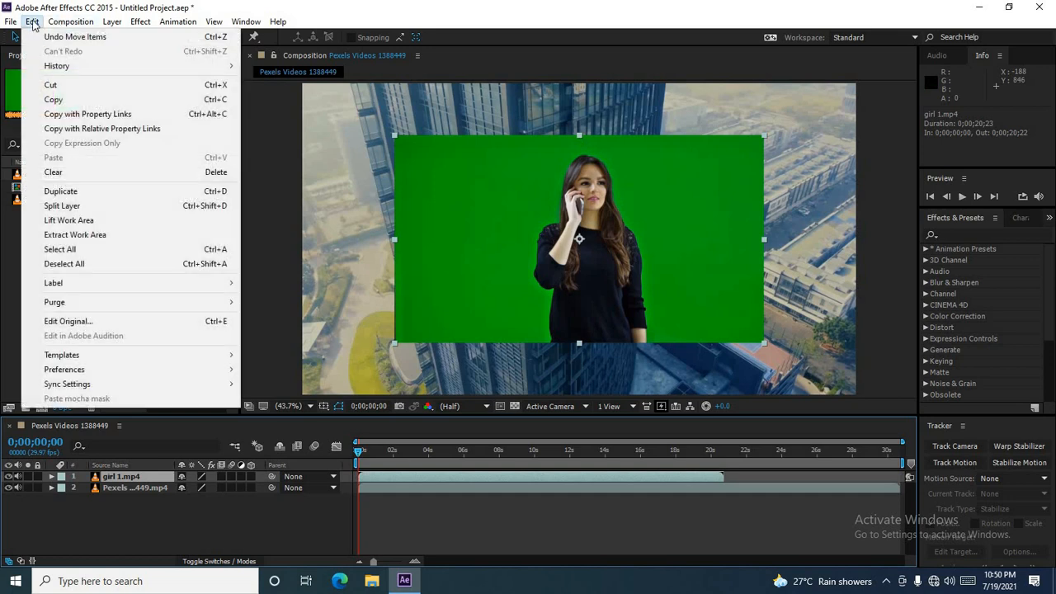
click(72, 173)
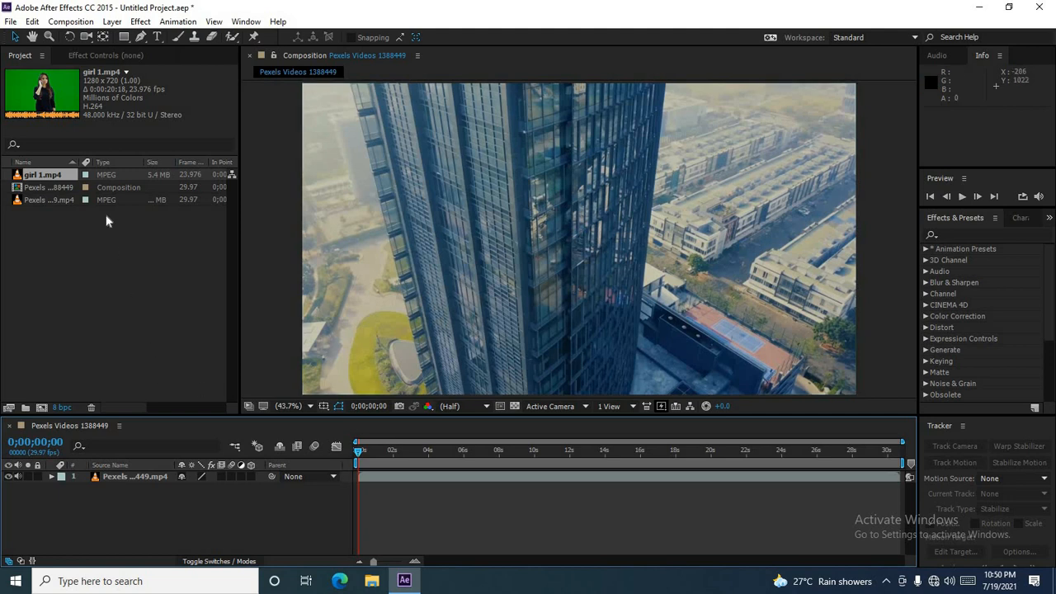
key(ctrl+z)
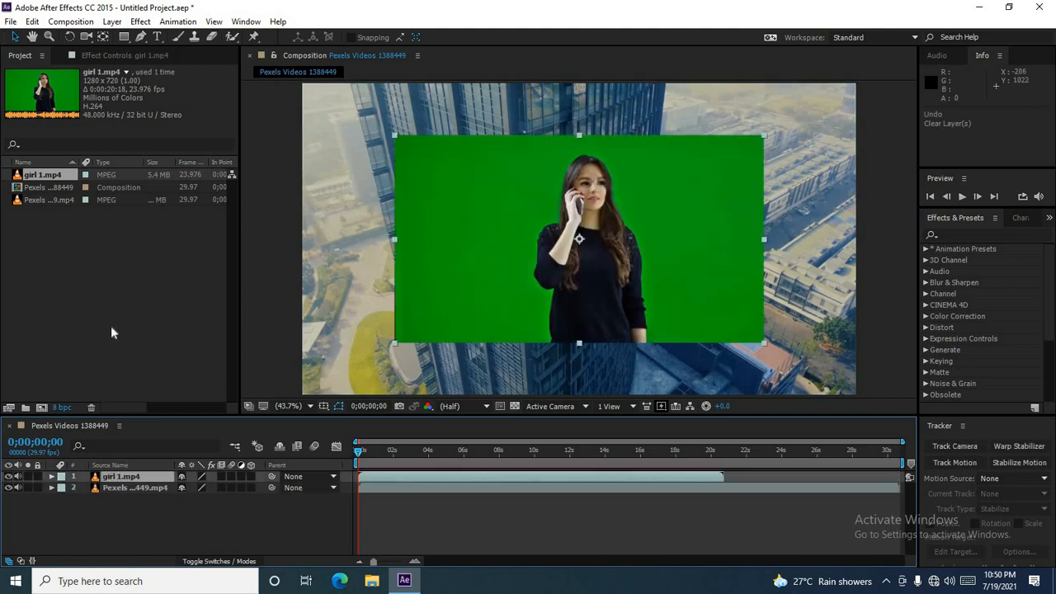
Step: Delete the girl 1.mp4 layer from the composition
click(122, 481)
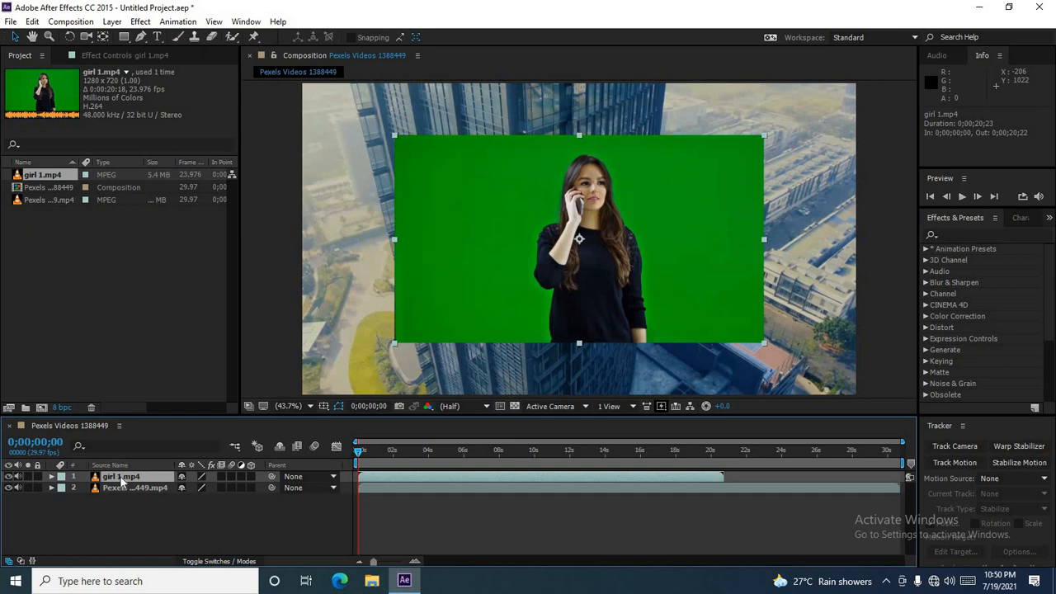
key(Delete)
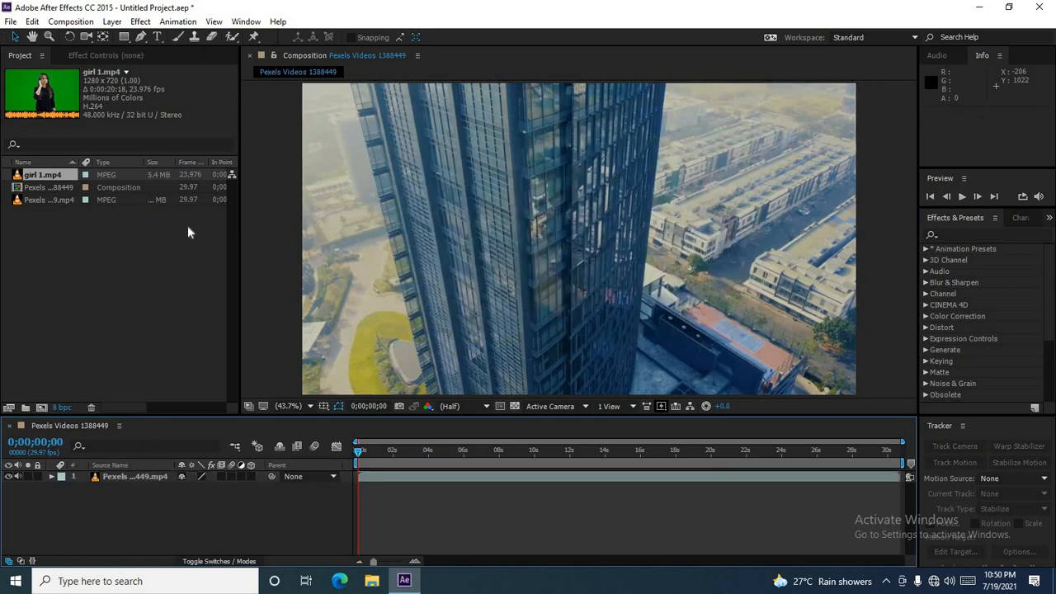
click(33, 21)
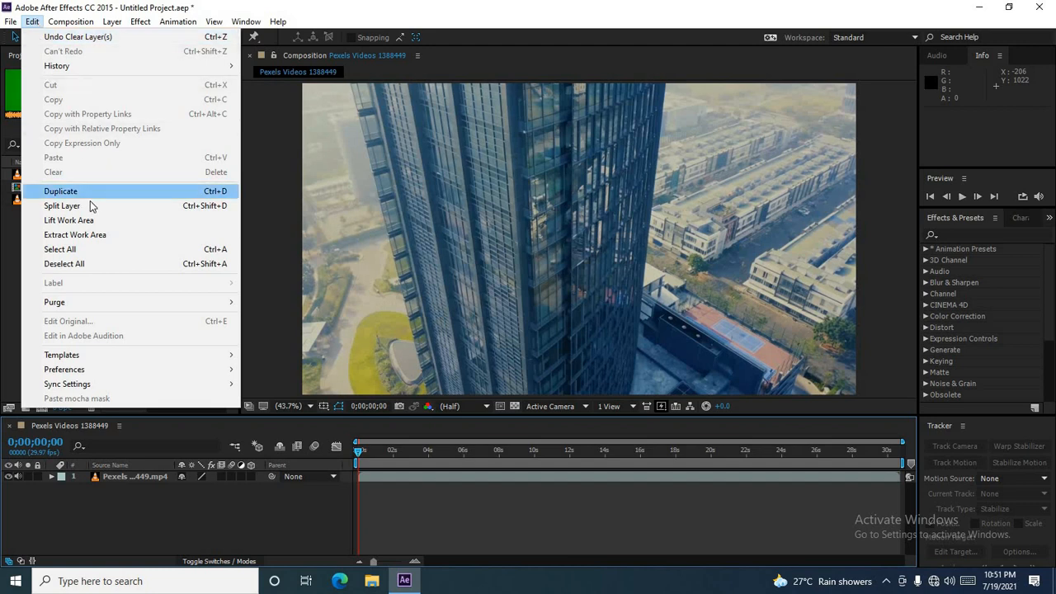
click(14, 275)
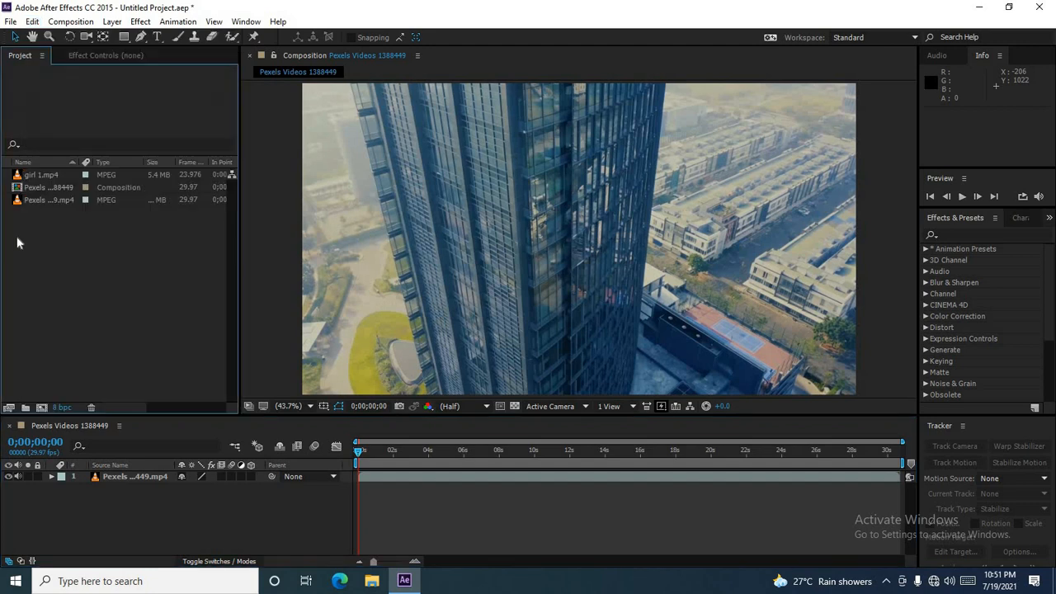
Step: Scrub through the city footage layer to about 17 seconds
click(114, 477)
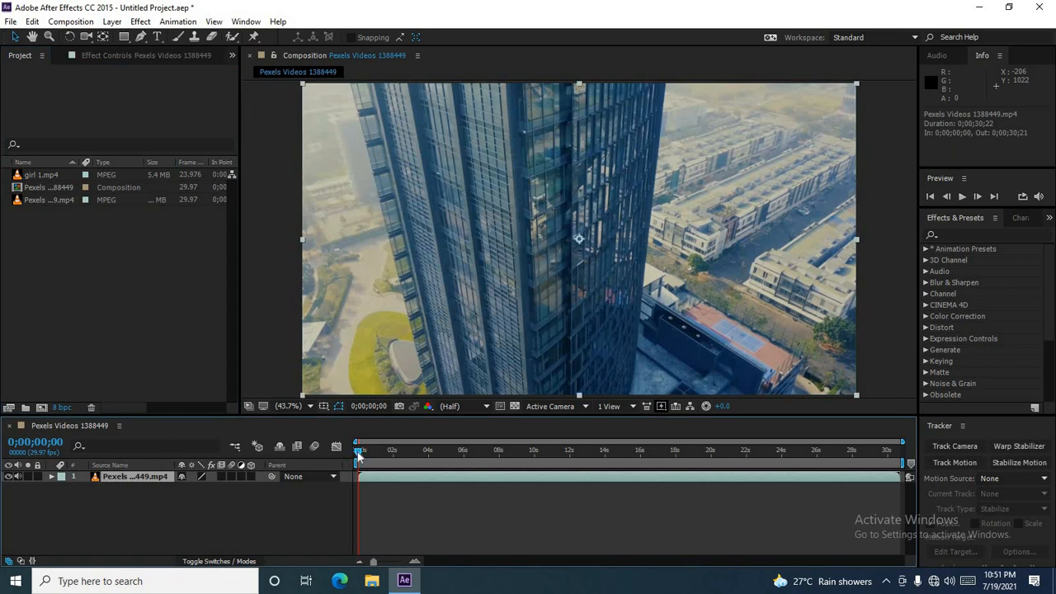
drag(378, 451, 569, 454)
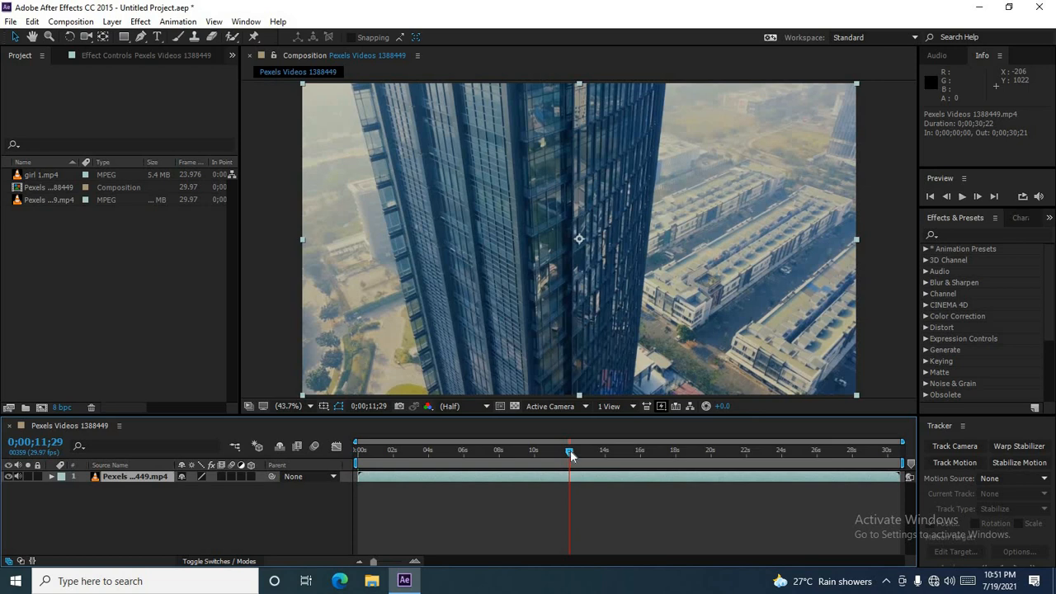
drag(572, 456, 659, 453)
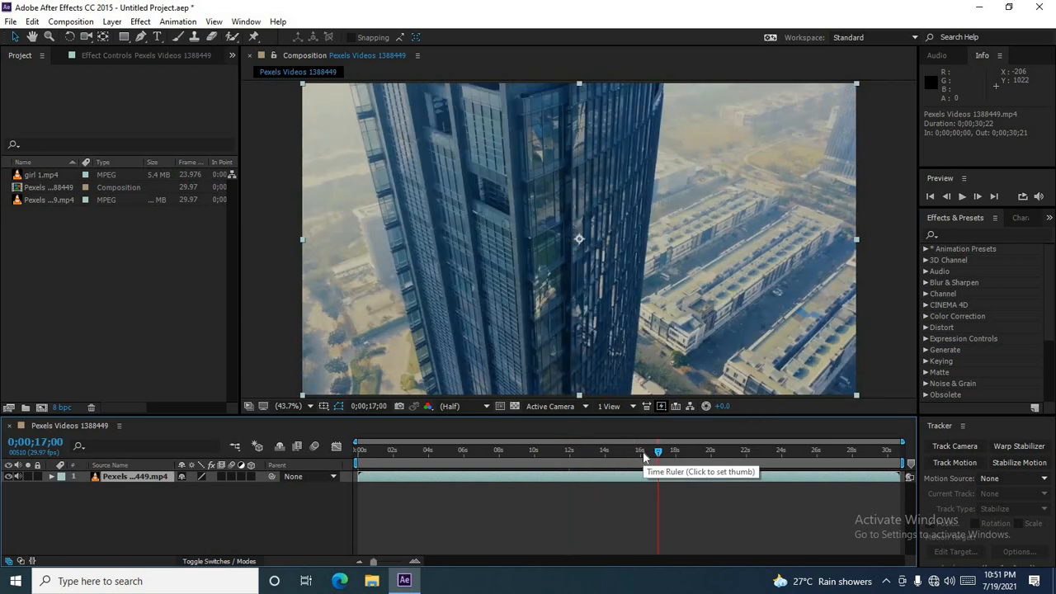
Step: Import the file video from the Pexels Videos New folder (5) into the project
click(59, 260)
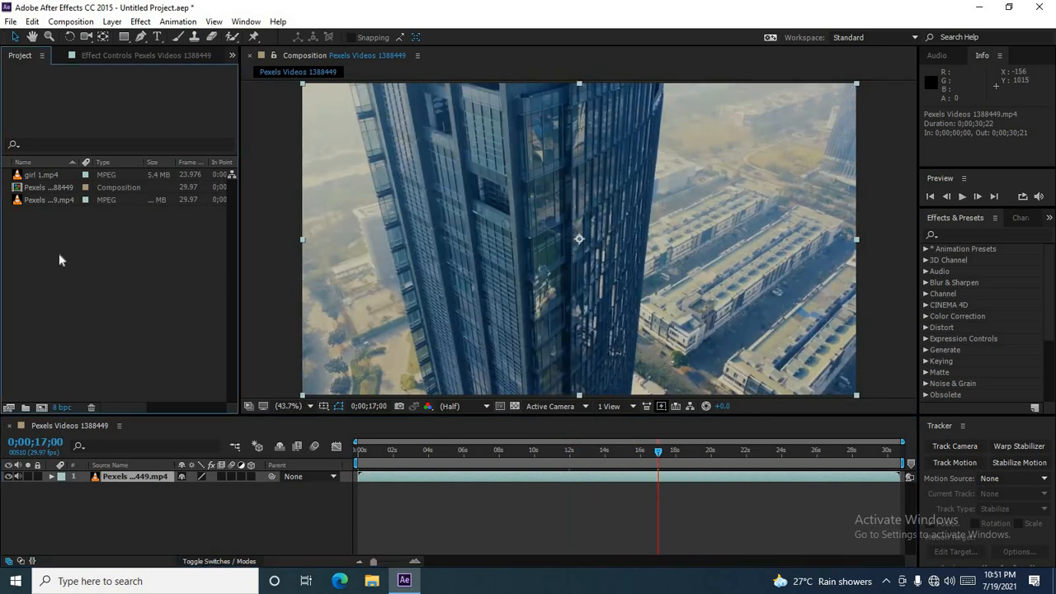
click(10, 21)
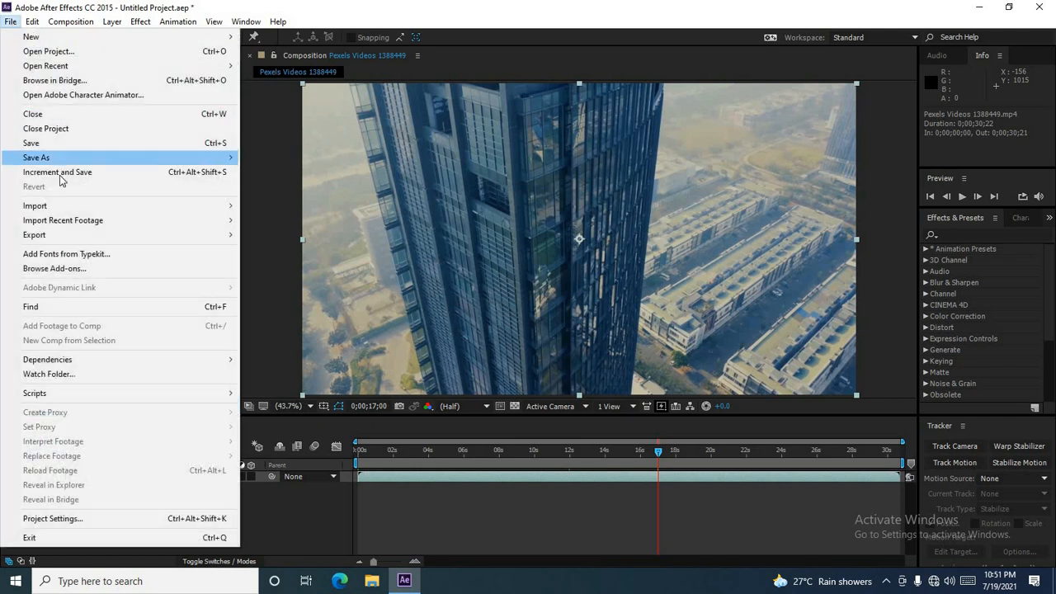
mouse_move(57, 208)
click(285, 207)
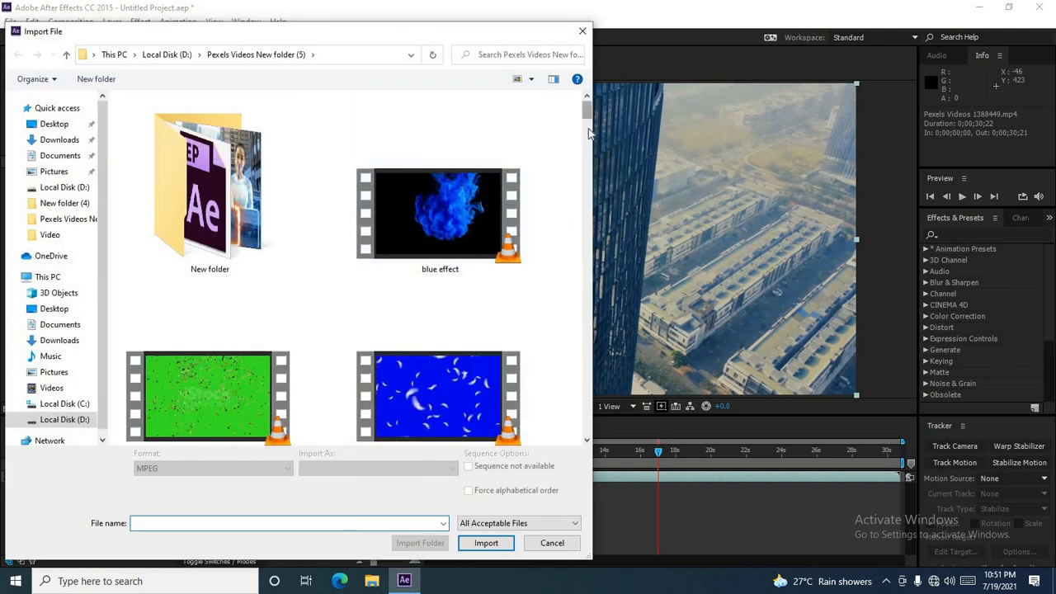
drag(587, 108, 599, 398)
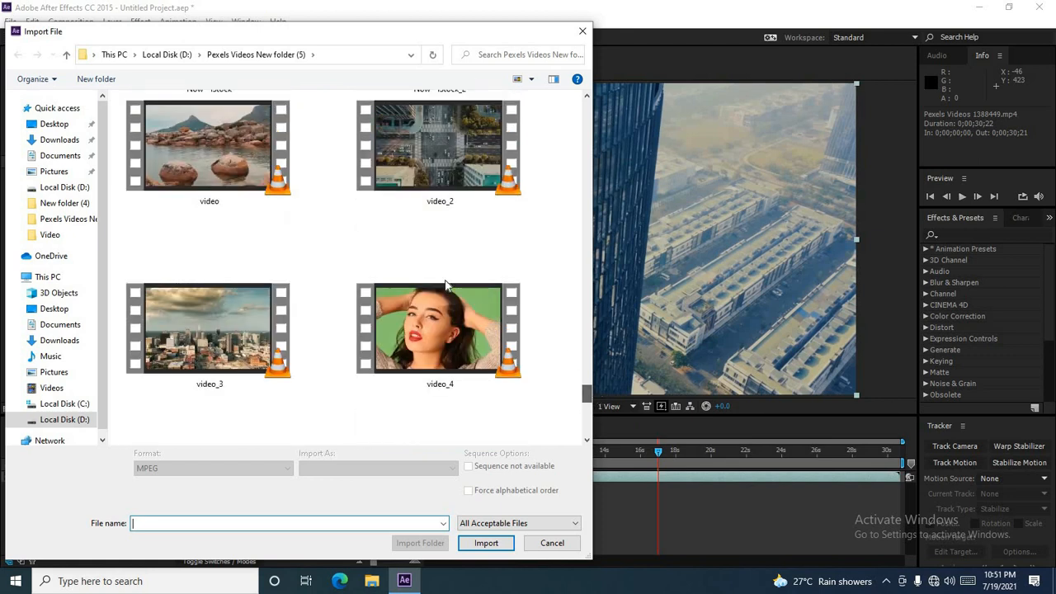
click(220, 152)
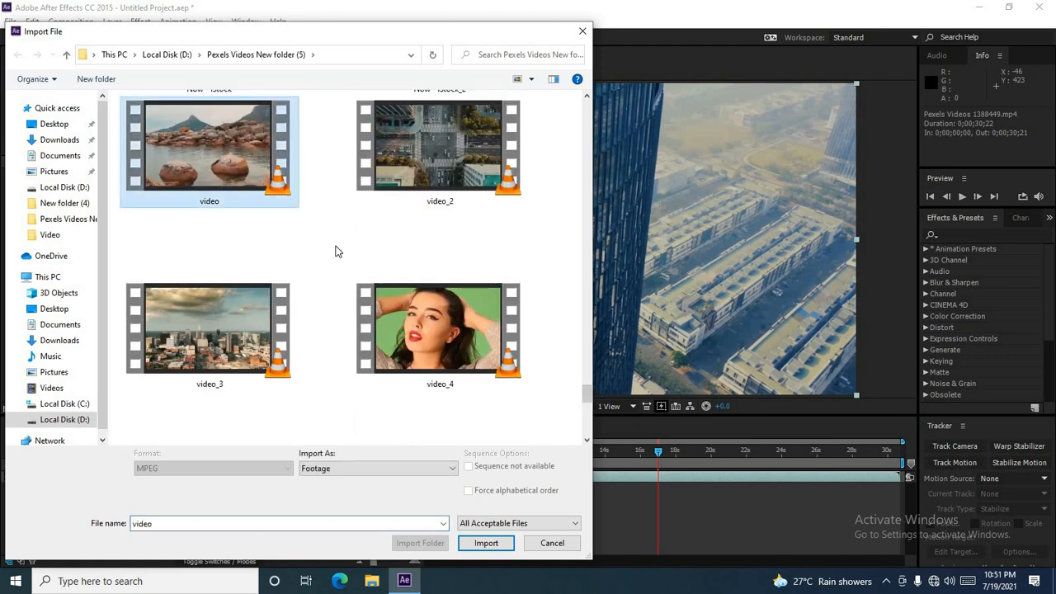
click(485, 543)
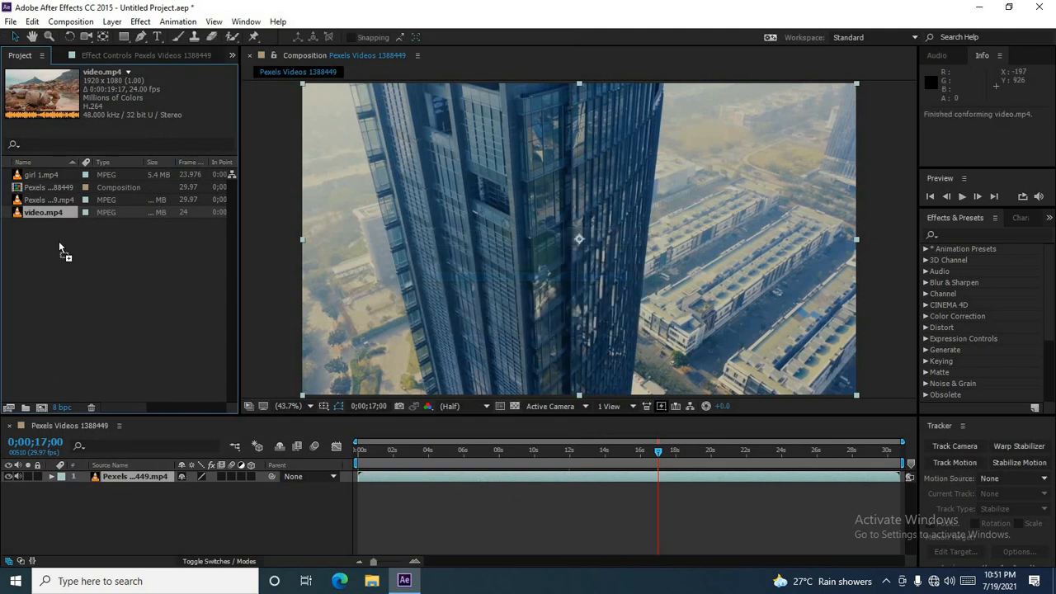
Step: Add video.mp4 to the composition and place it as the top layer above the city footage
drag(59, 241, 130, 528)
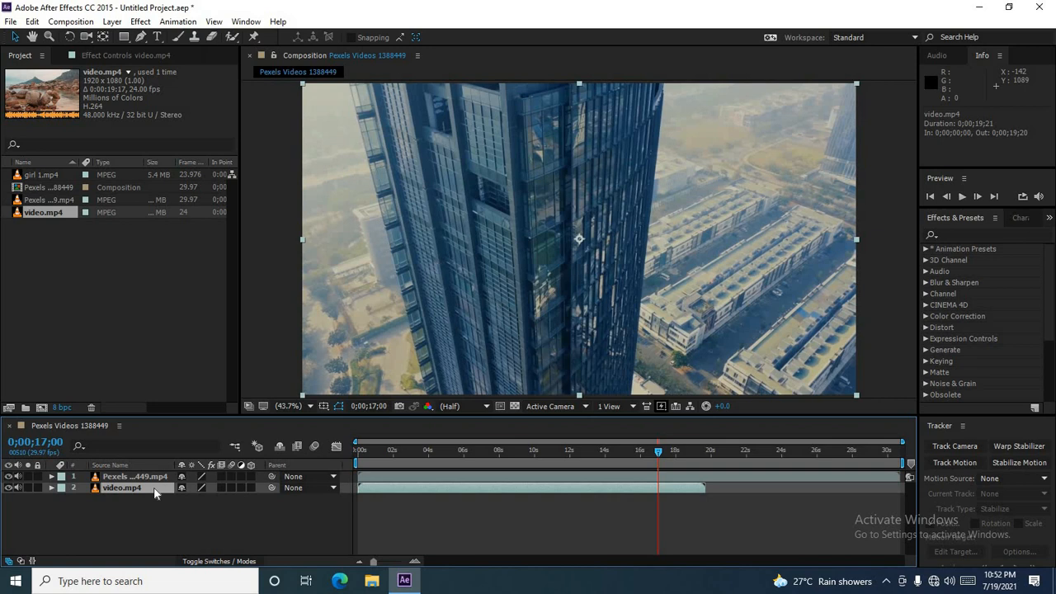
mouse_move(154, 493)
mouse_down()
mouse_move(155, 479)
mouse_move(165, 479)
mouse_up()
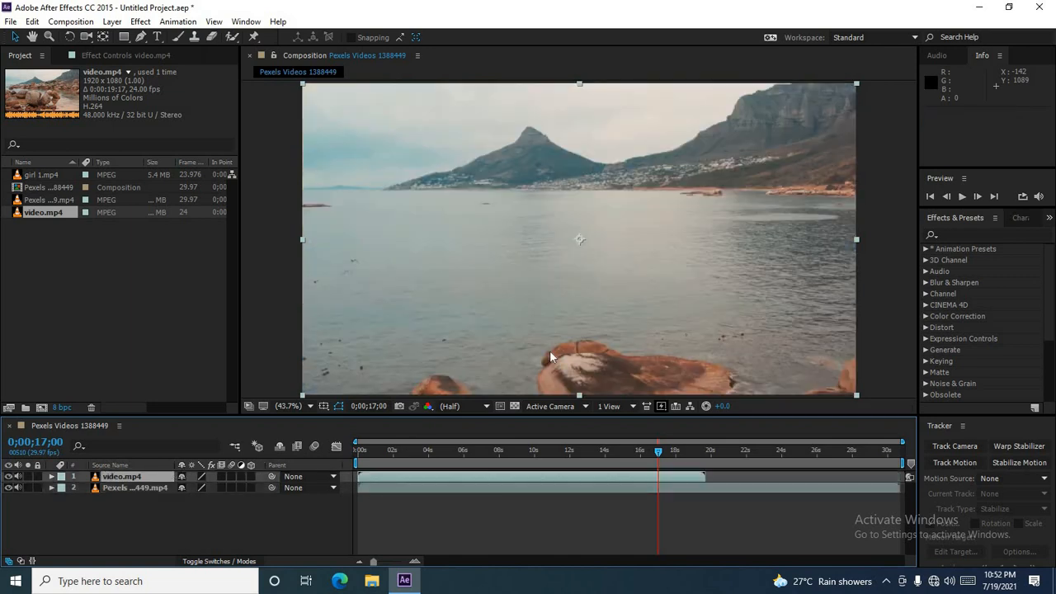
Step: Split the video.mp4 layer at 0;00;09;16
drag(419, 451, 353, 449)
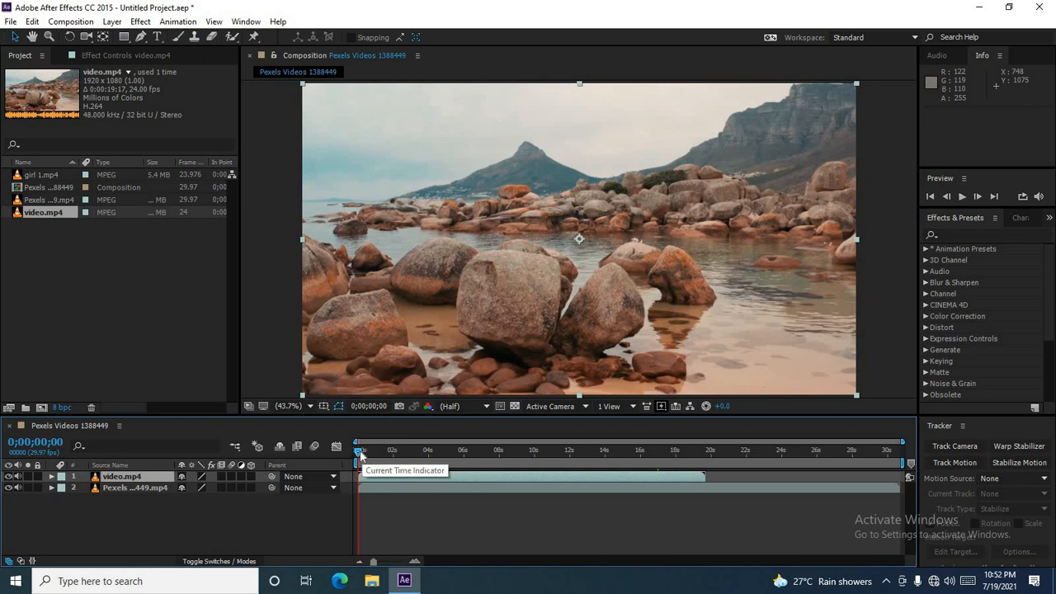
drag(359, 453, 532, 402)
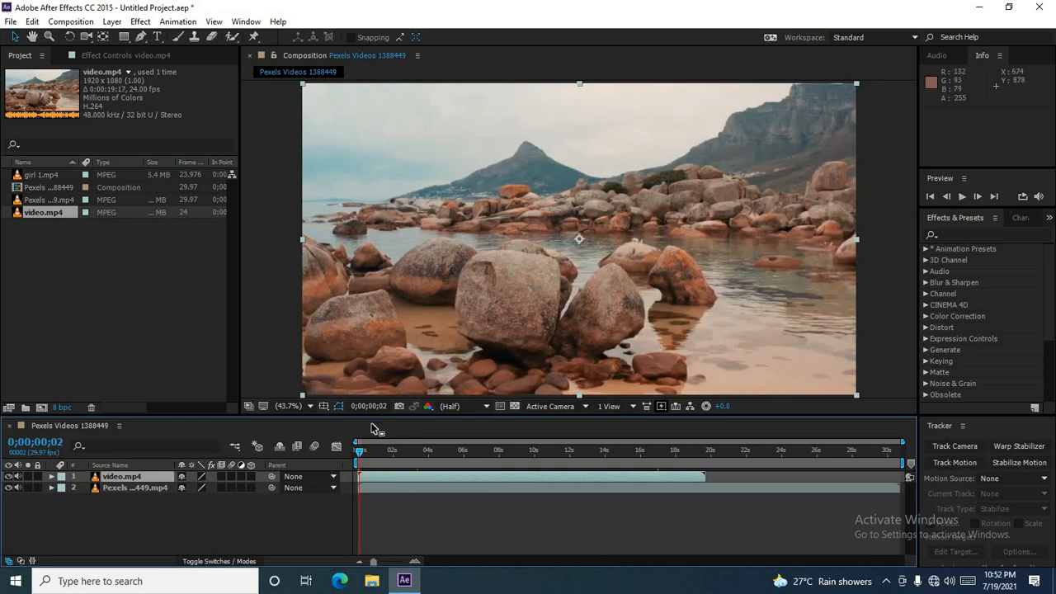
mouse_move(371, 459)
mouse_down()
mouse_move(646, 455)
mouse_move(357, 450)
mouse_up()
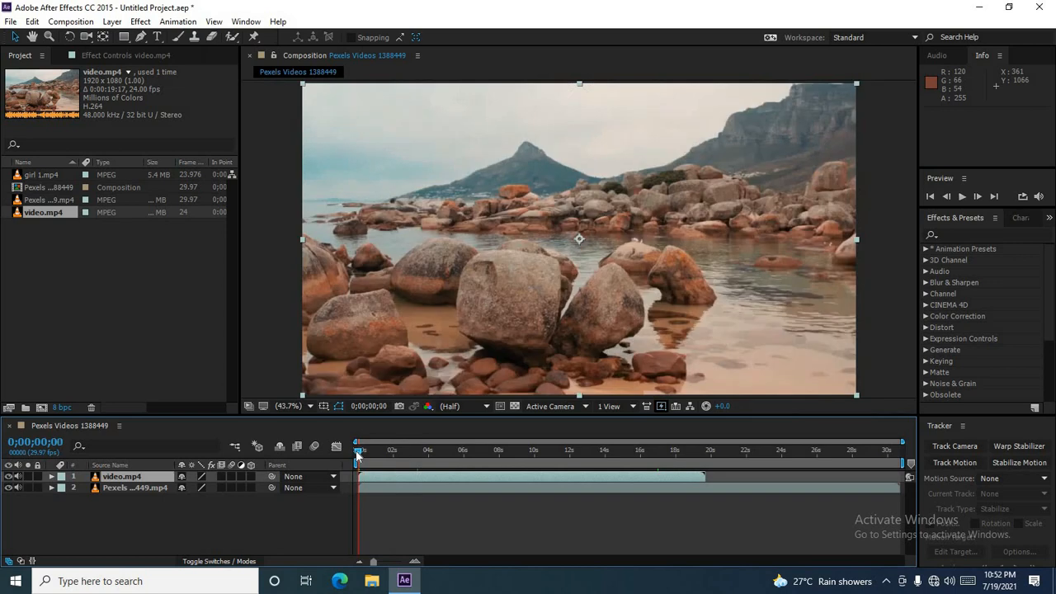
click(412, 451)
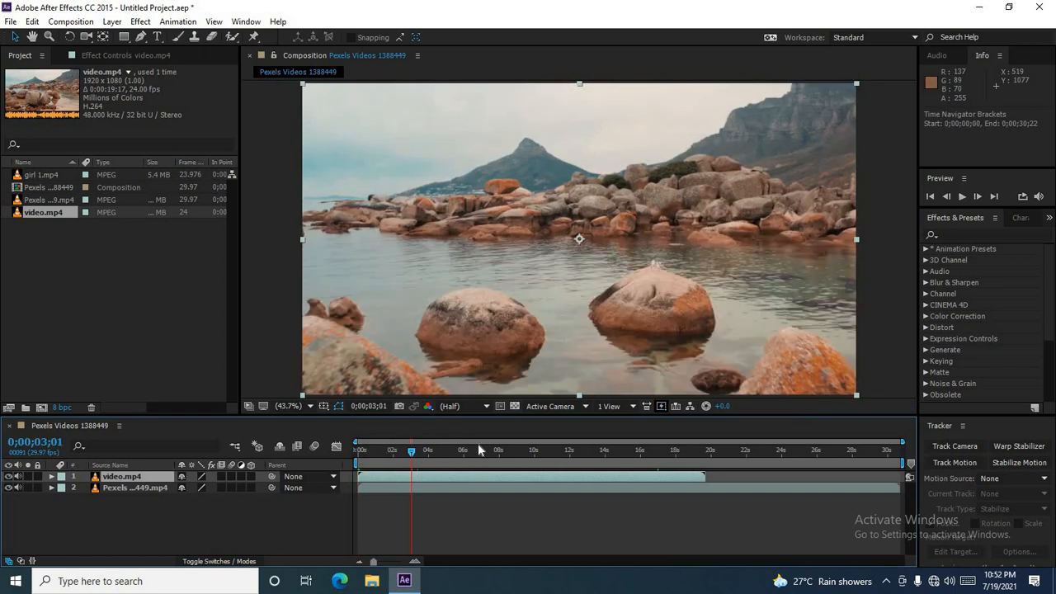
click(527, 451)
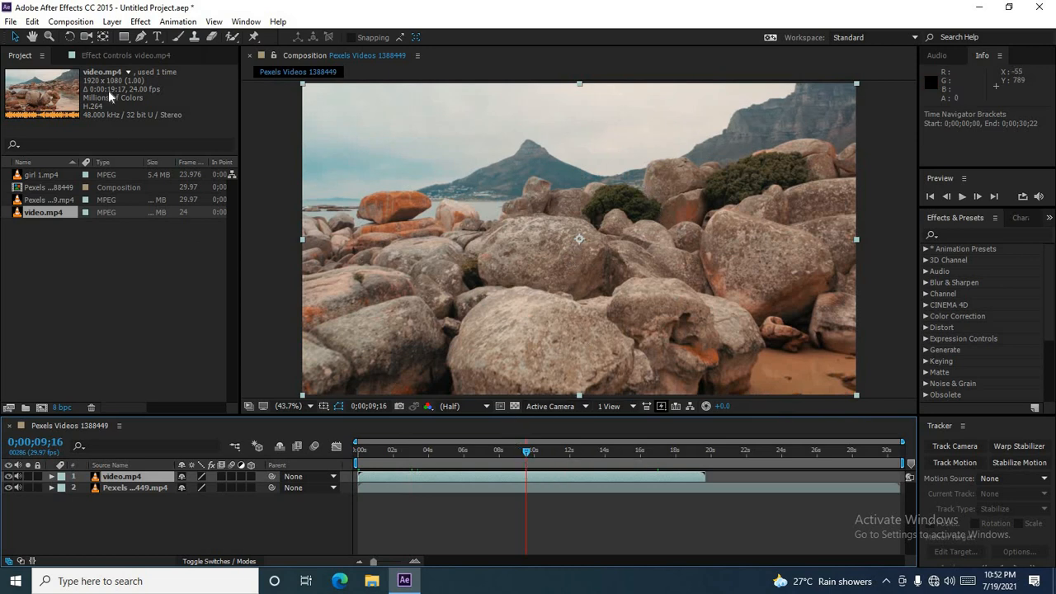
click(32, 22)
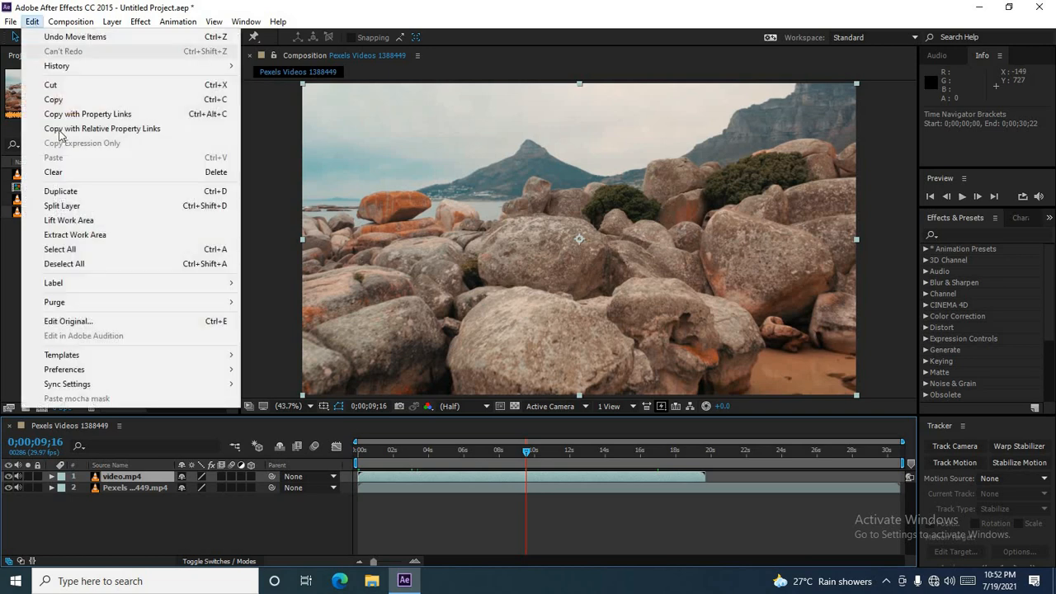
click(86, 210)
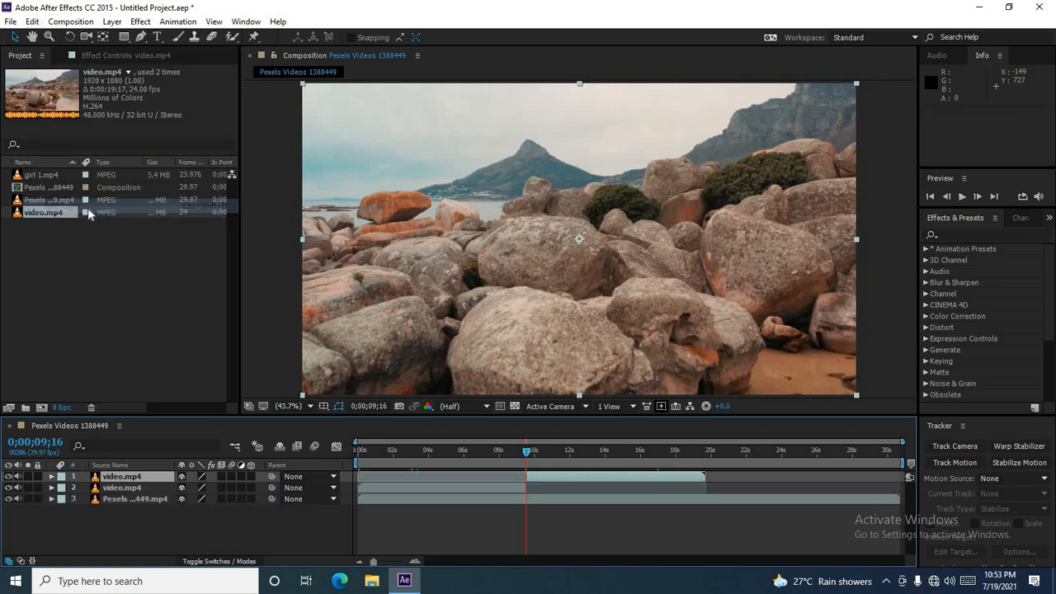
Step: Turn off visibility of the top video.mp4 segment and of the Pexels city footage layer
click(506, 486)
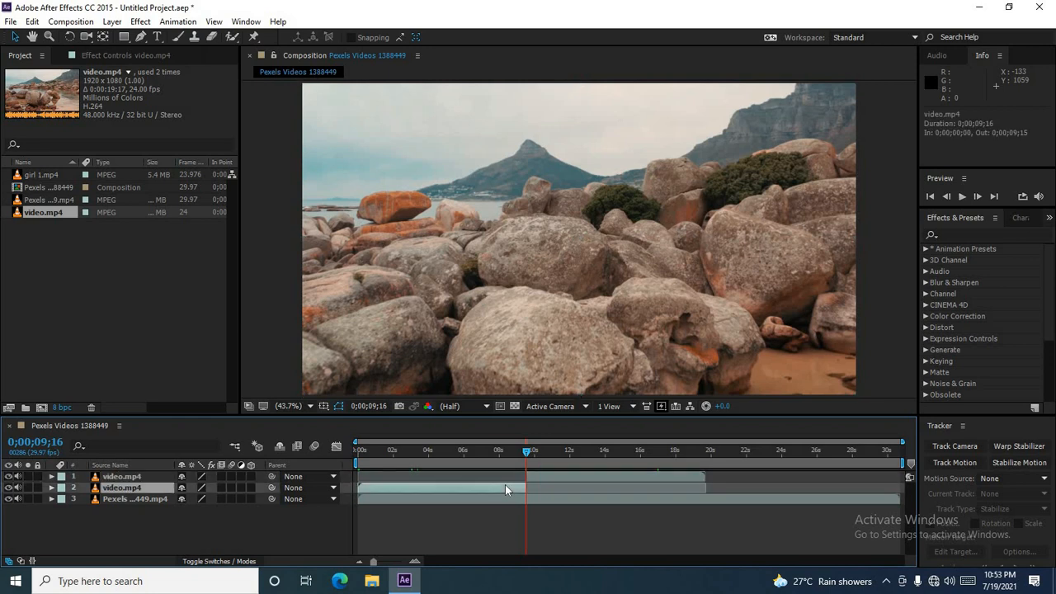
click(504, 478)
click(508, 491)
click(504, 478)
click(507, 491)
click(506, 478)
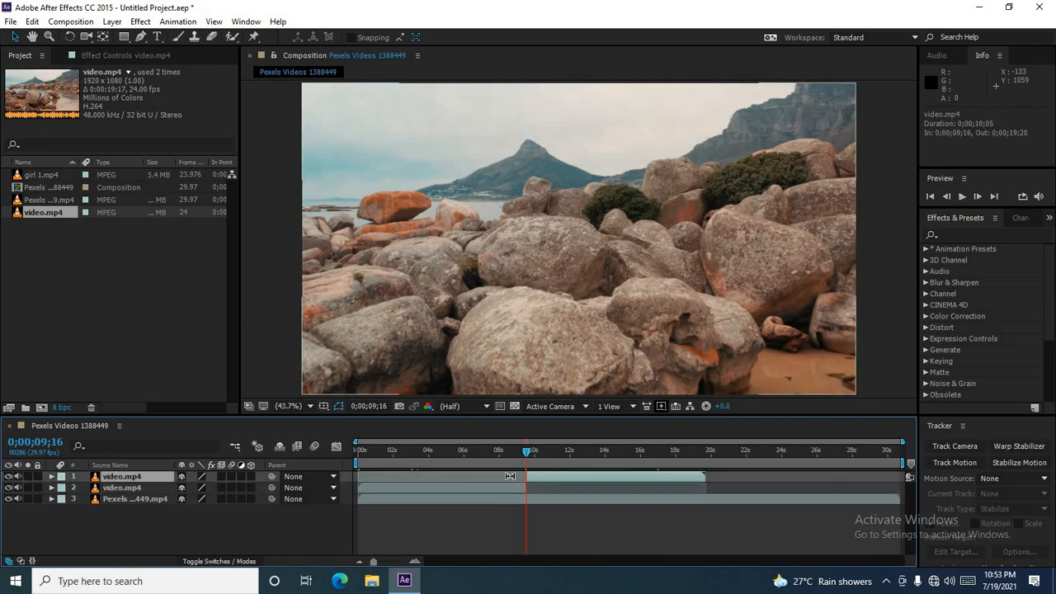
click(512, 486)
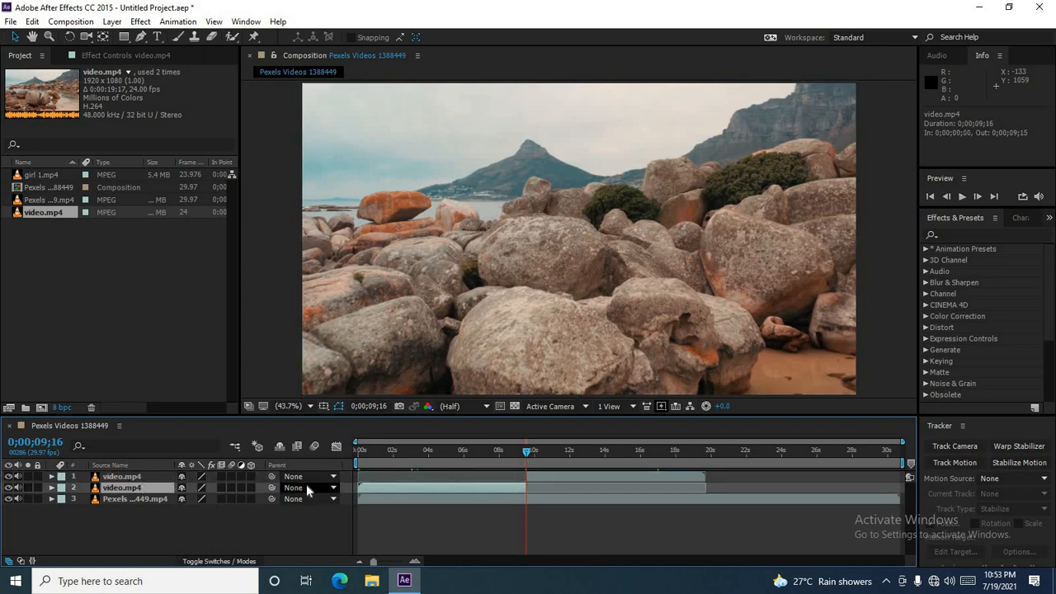
click(8, 476)
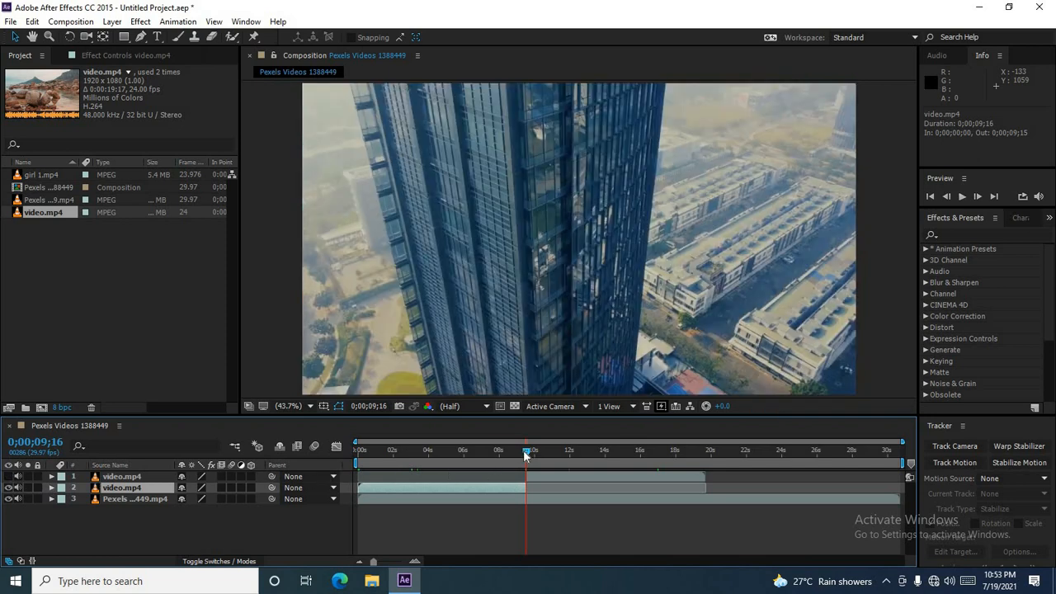
mouse_move(525, 455)
mouse_down()
mouse_move(342, 462)
mouse_move(526, 456)
mouse_up()
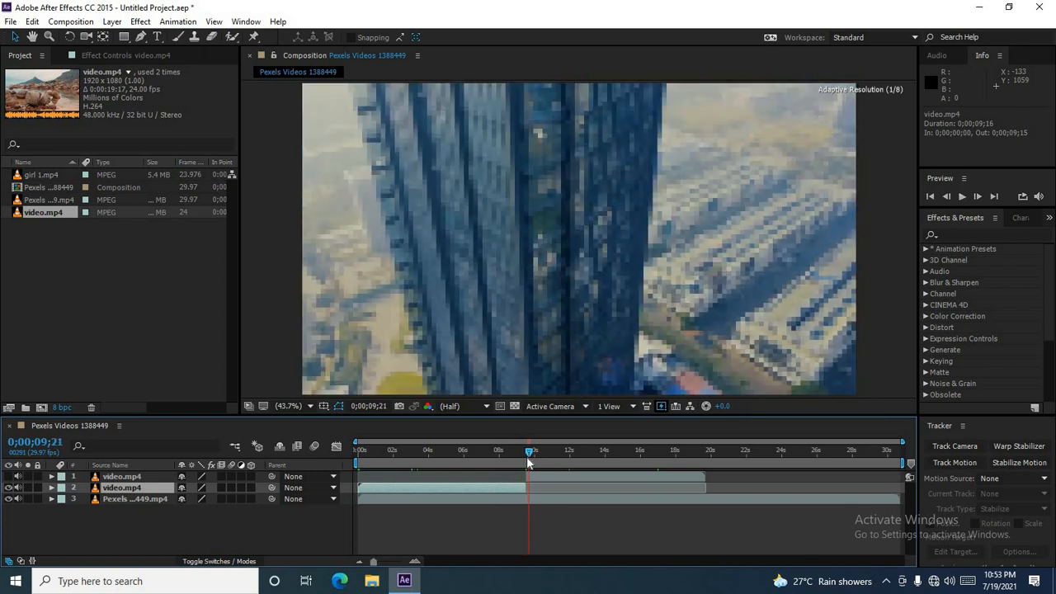
click(8, 498)
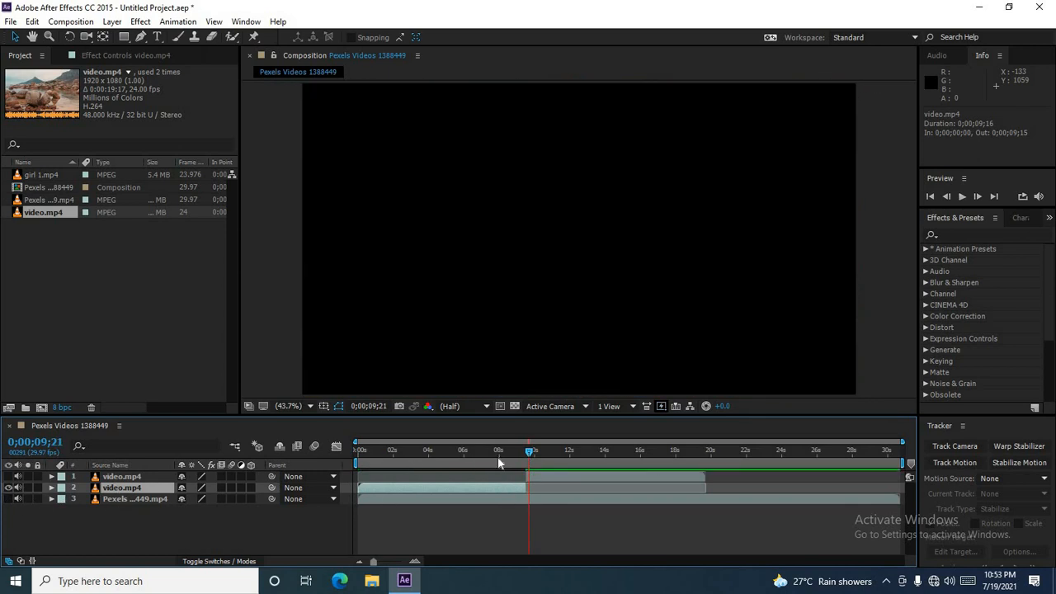
Step: Turn the top video.mp4 segment's visibility back on and hide the lower video.mp4 segment
drag(527, 458, 516, 463)
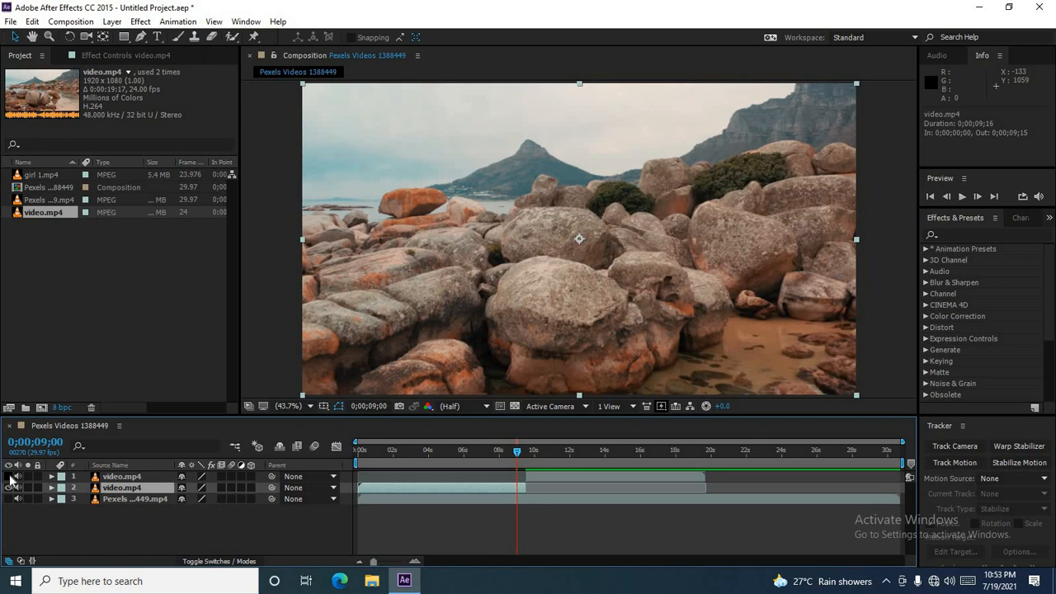
click(10, 477)
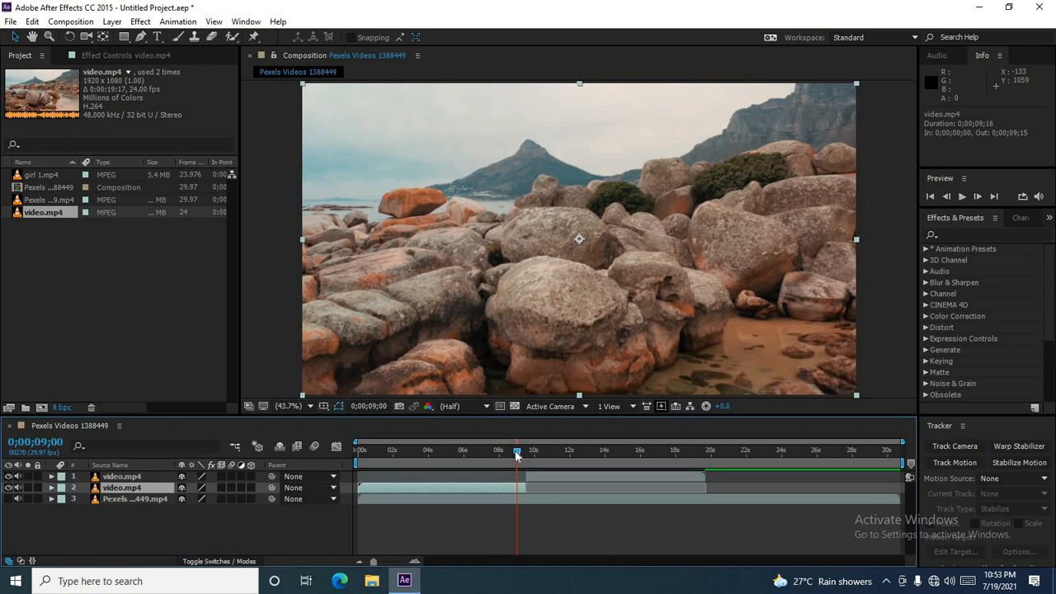
drag(516, 454, 446, 460)
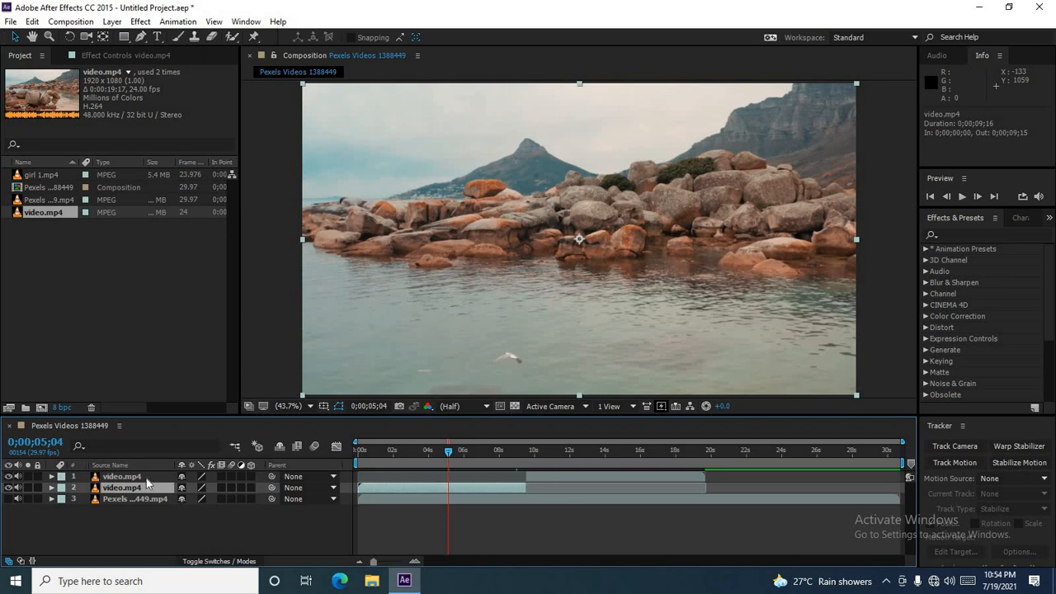
click(9, 489)
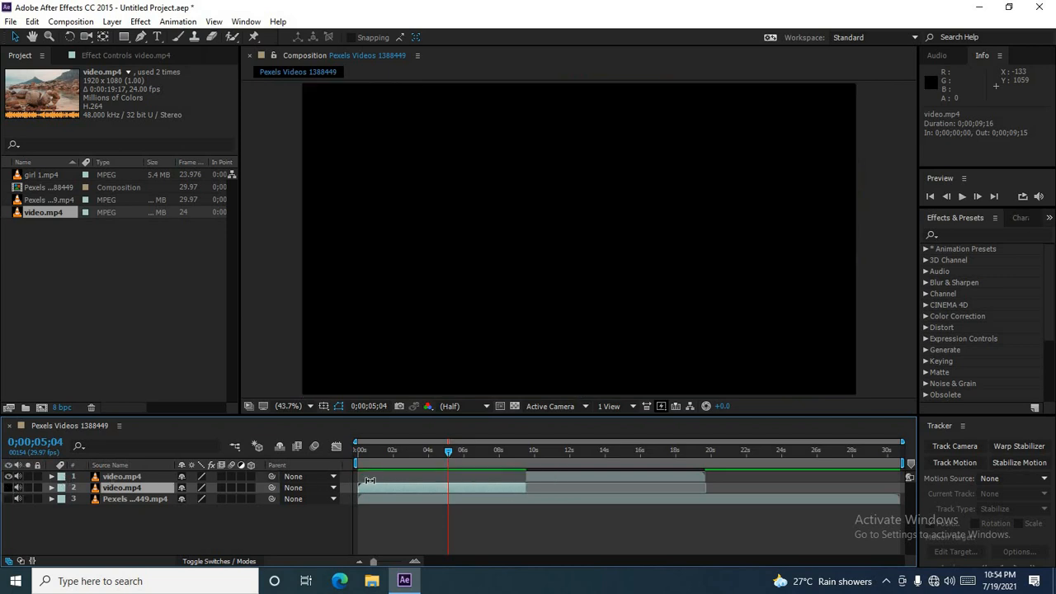
Step: Move the top video.mp4 segment to the start of the timeline and preview the composition from the beginning
drag(561, 476, 387, 480)
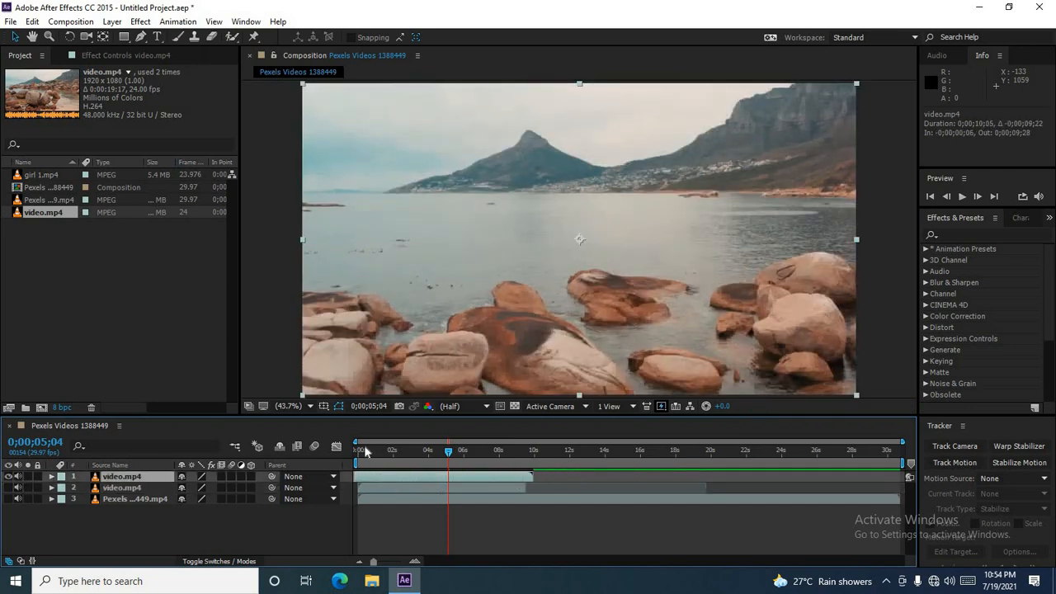
click(358, 451)
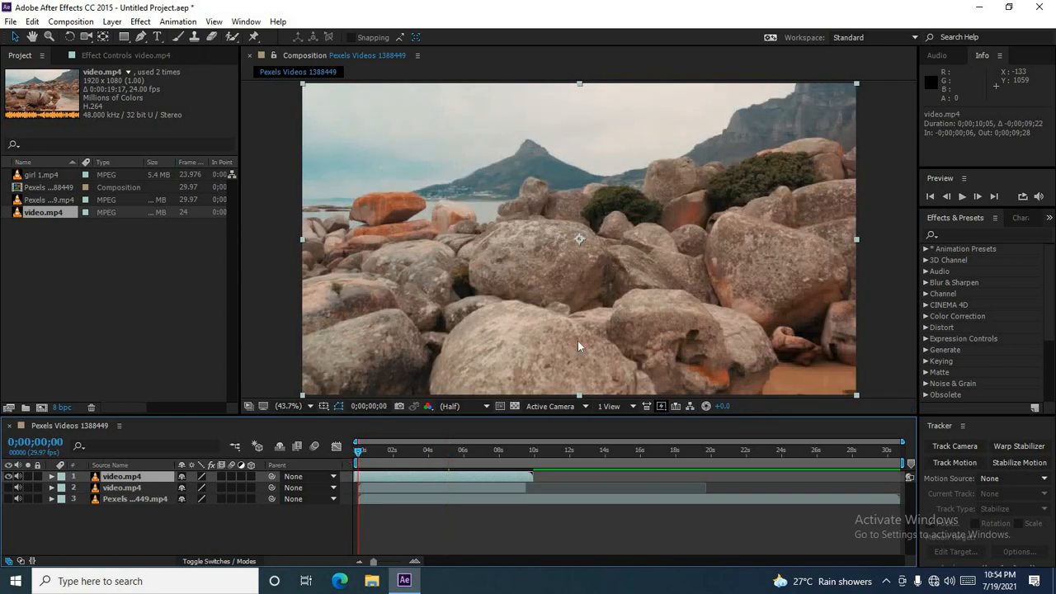
click(963, 196)
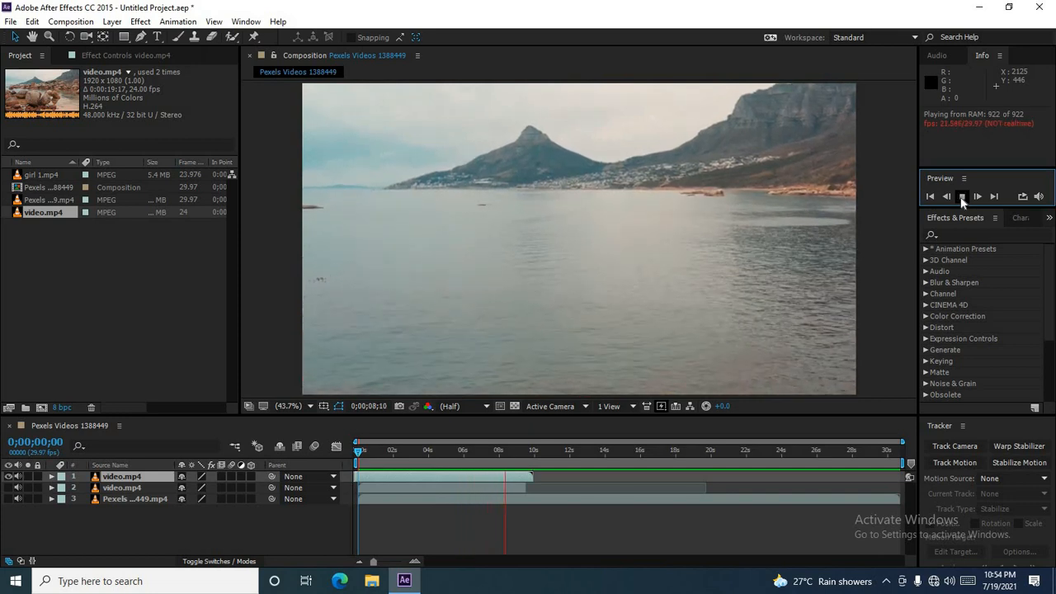
click(962, 196)
click(419, 476)
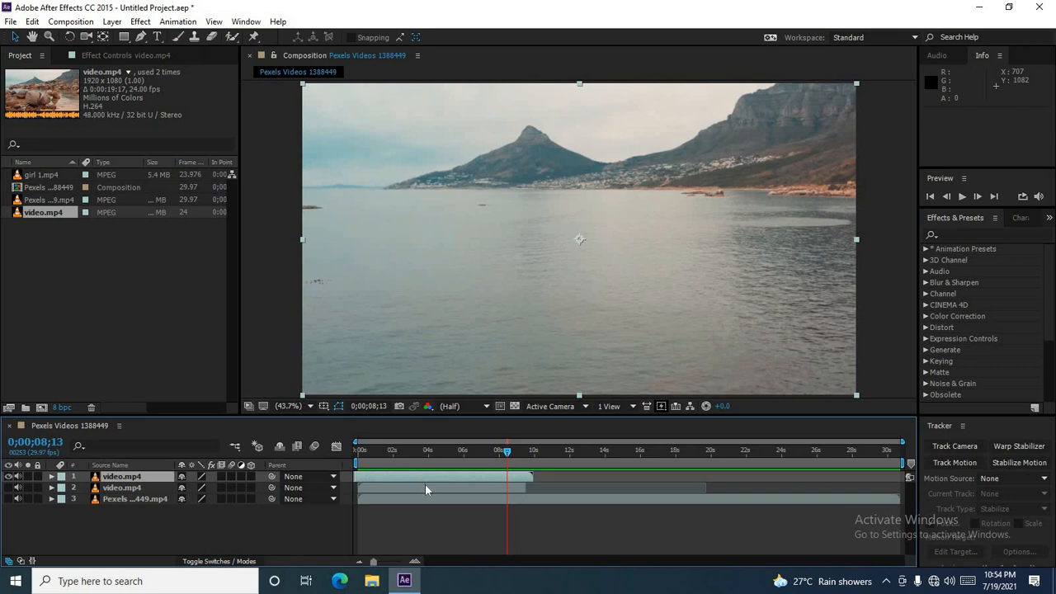
click(425, 487)
click(404, 476)
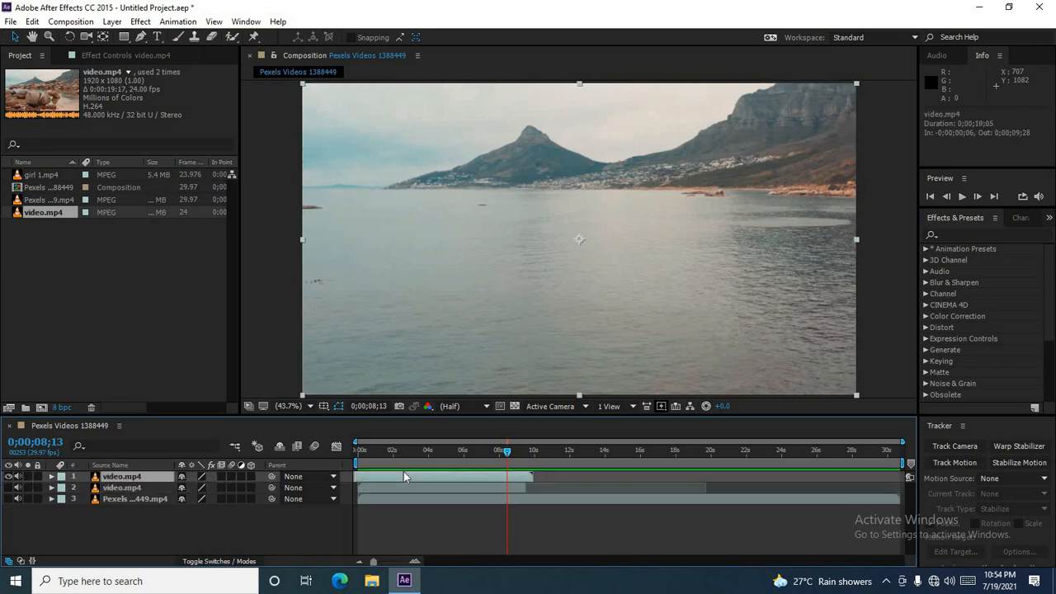
click(8, 477)
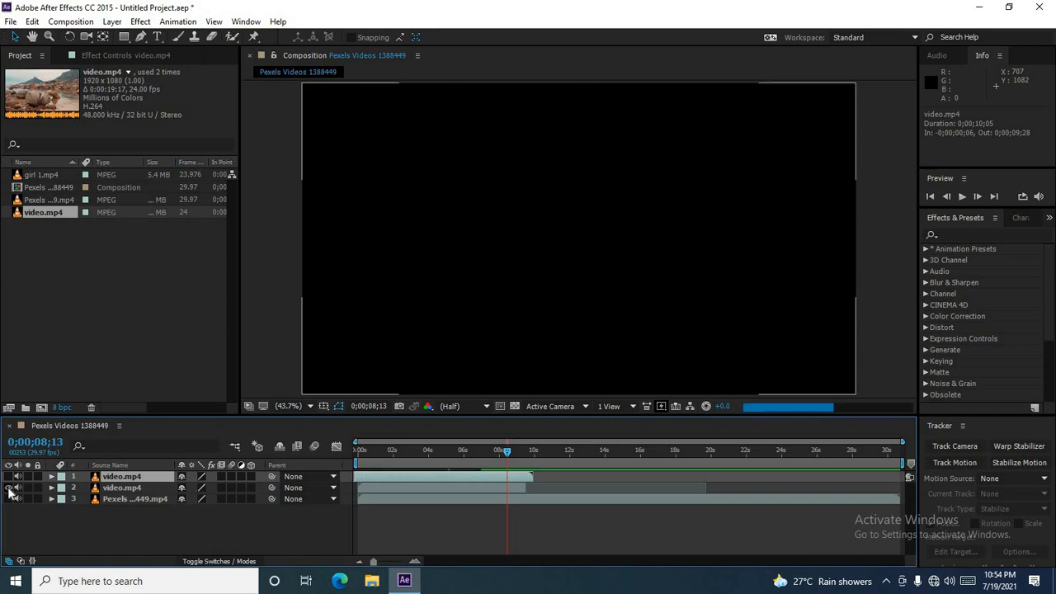
click(9, 477)
Step: Preview the composition again from the beginning
click(360, 464)
drag(360, 464, 337, 464)
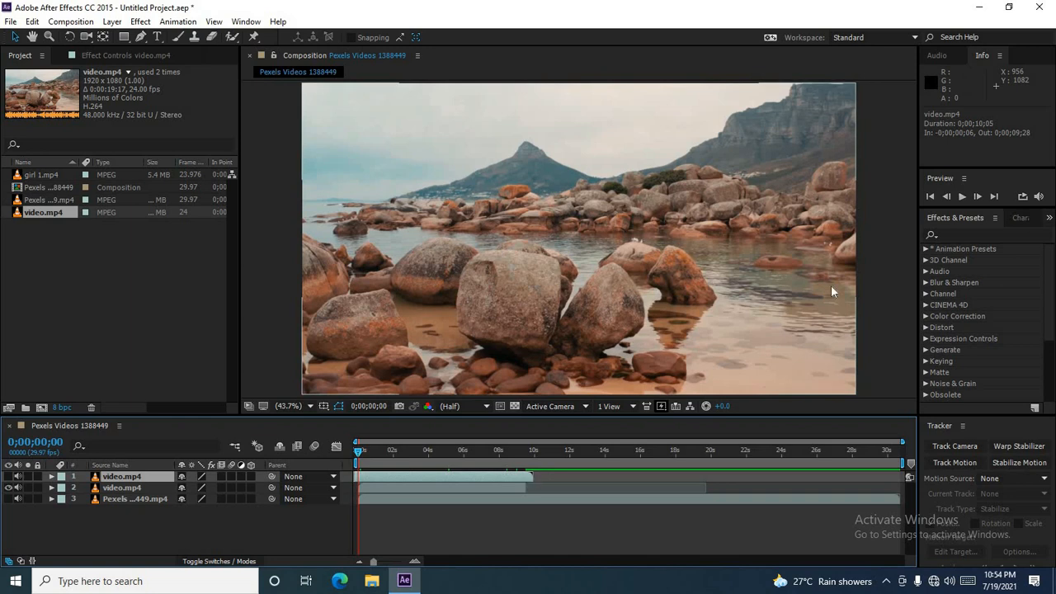
click(962, 197)
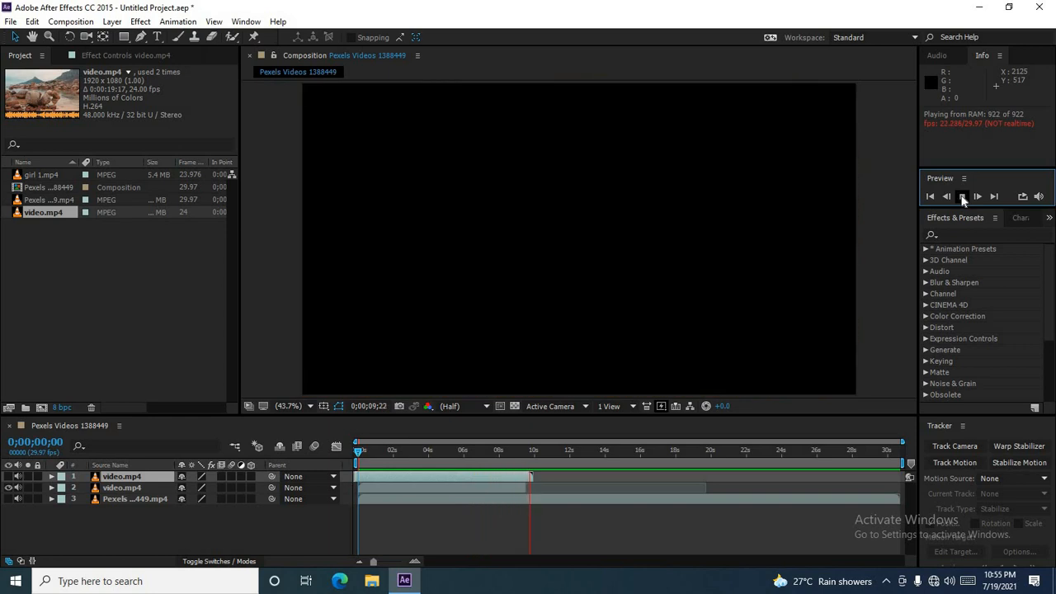
click(963, 200)
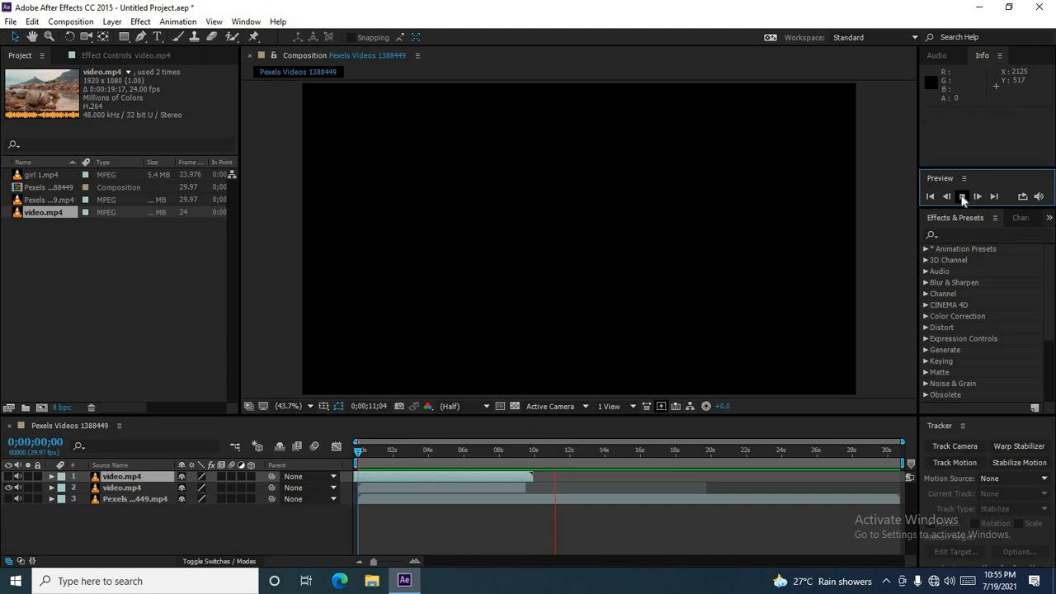
Step: Turn on visibility of the Pexels city footage layer and hide the video.mp4 layers above it
click(367, 454)
drag(367, 454, 344, 454)
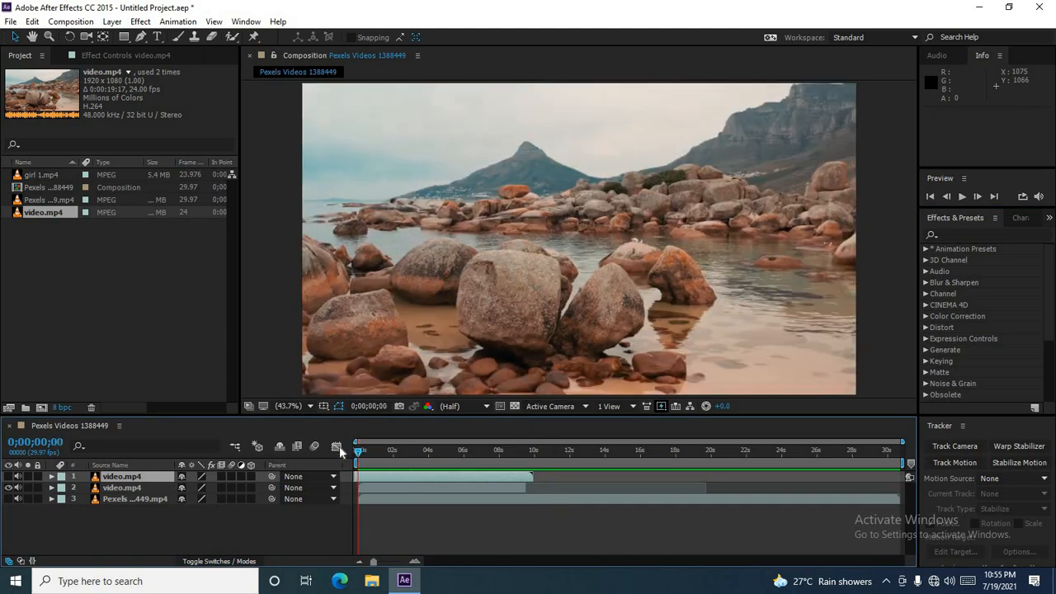
click(32, 22)
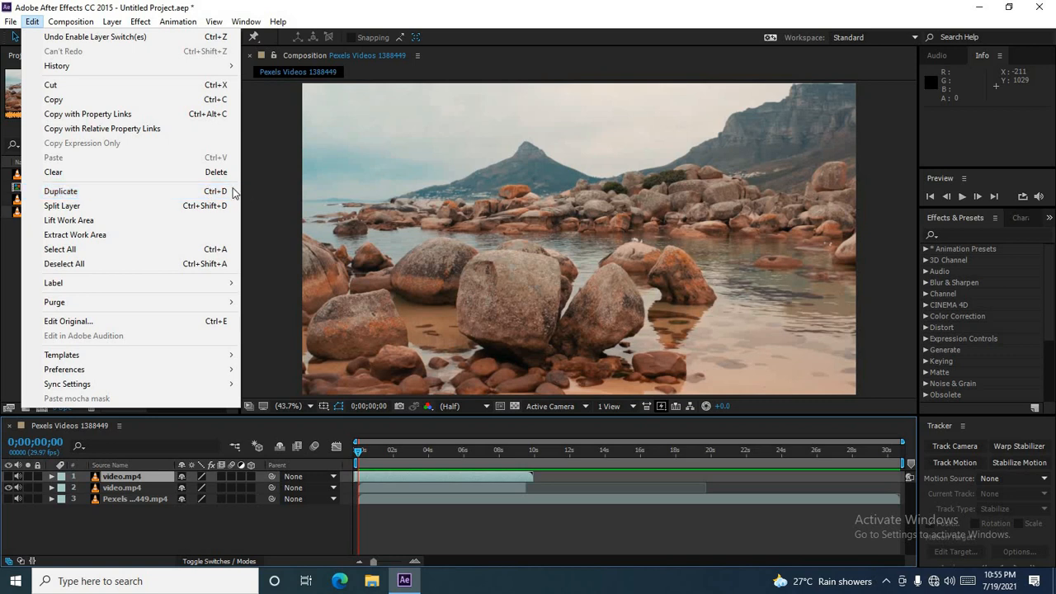
click(262, 192)
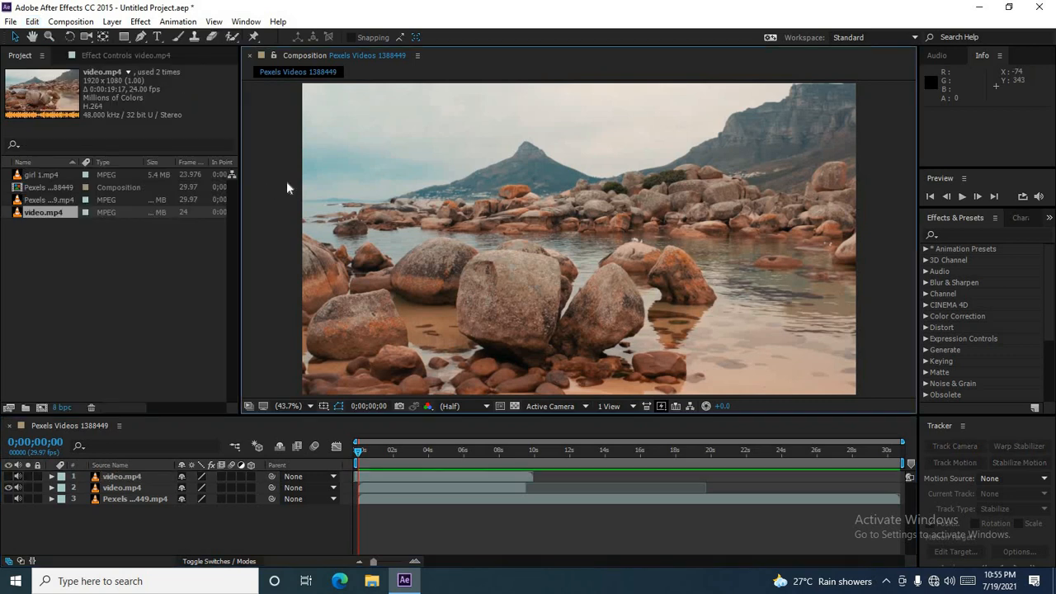
click(8, 499)
click(108, 500)
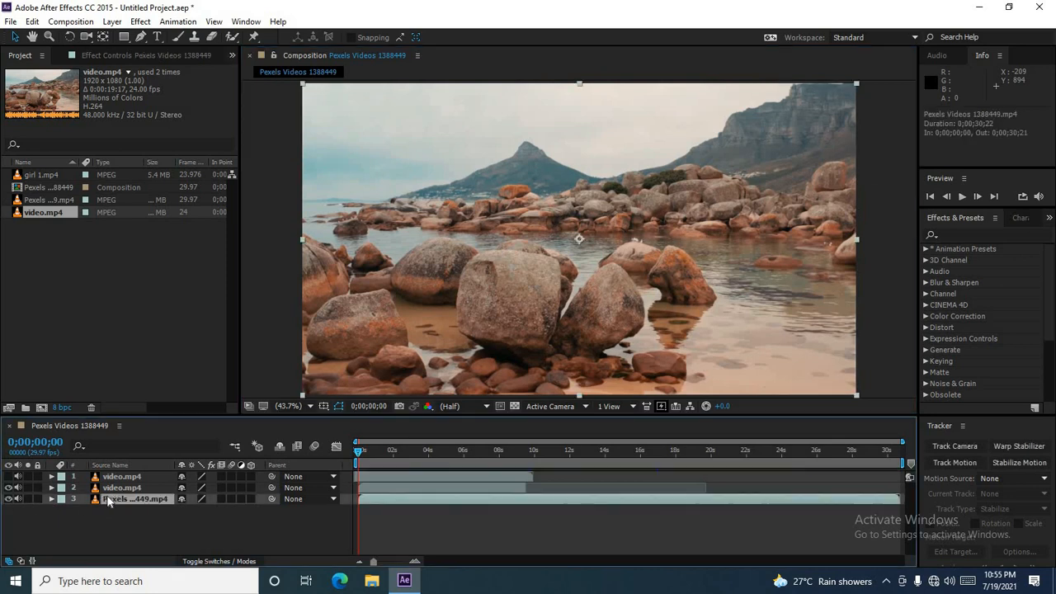
click(8, 488)
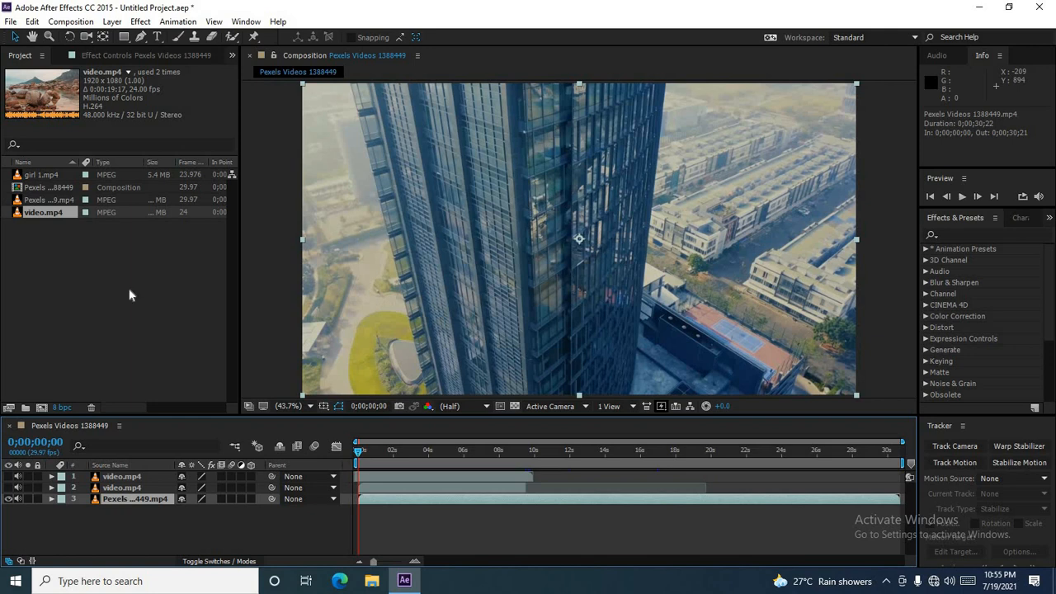
Step: Duplicate the Pexels city footage layer and delete the duplicate copy
click(33, 21)
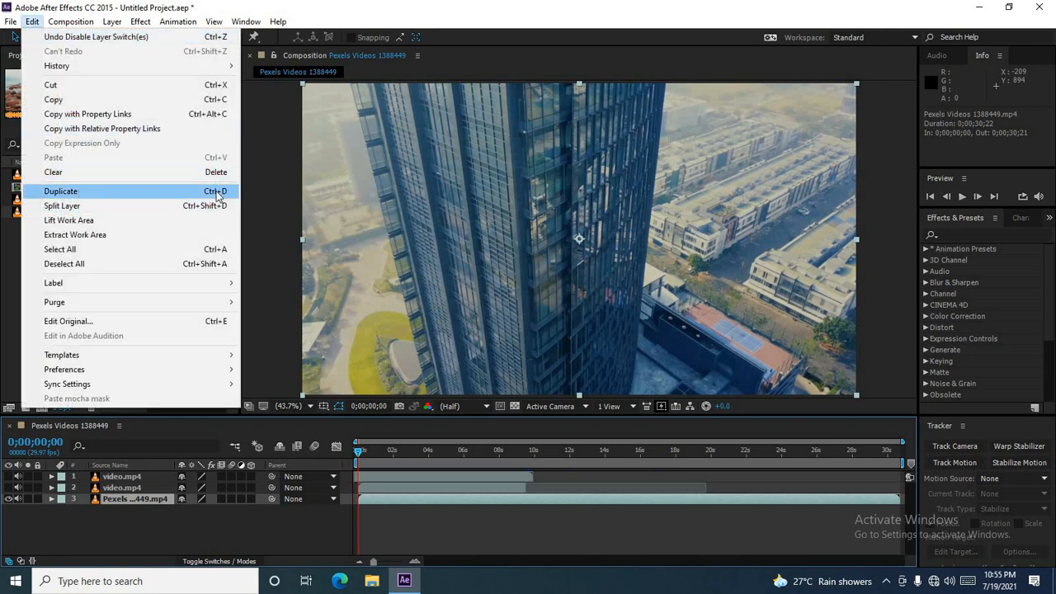
click(149, 197)
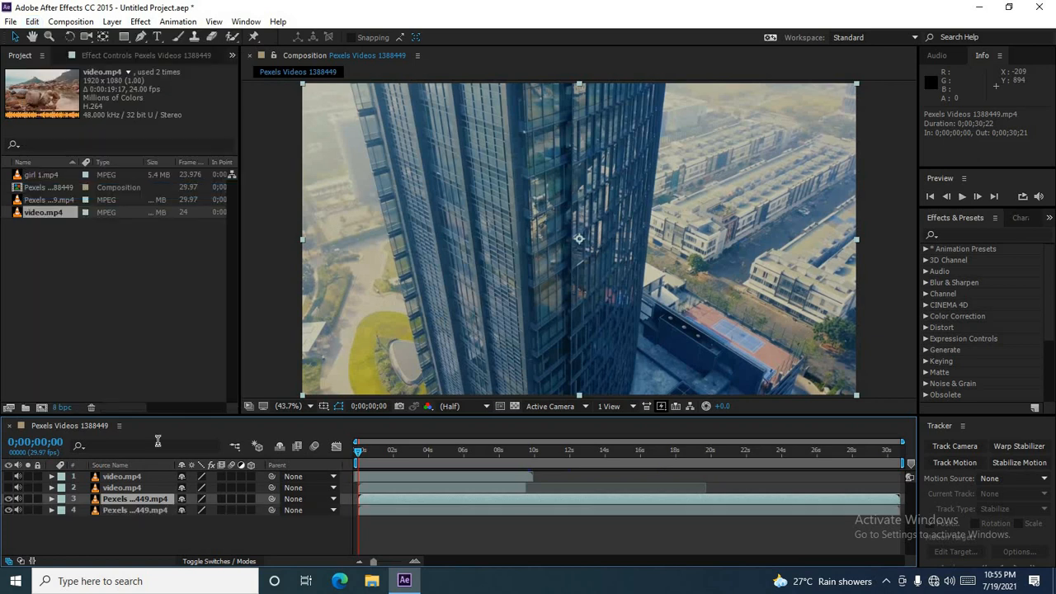
click(134, 511)
click(132, 500)
click(131, 510)
click(144, 501)
click(111, 510)
click(117, 502)
key(Delete)
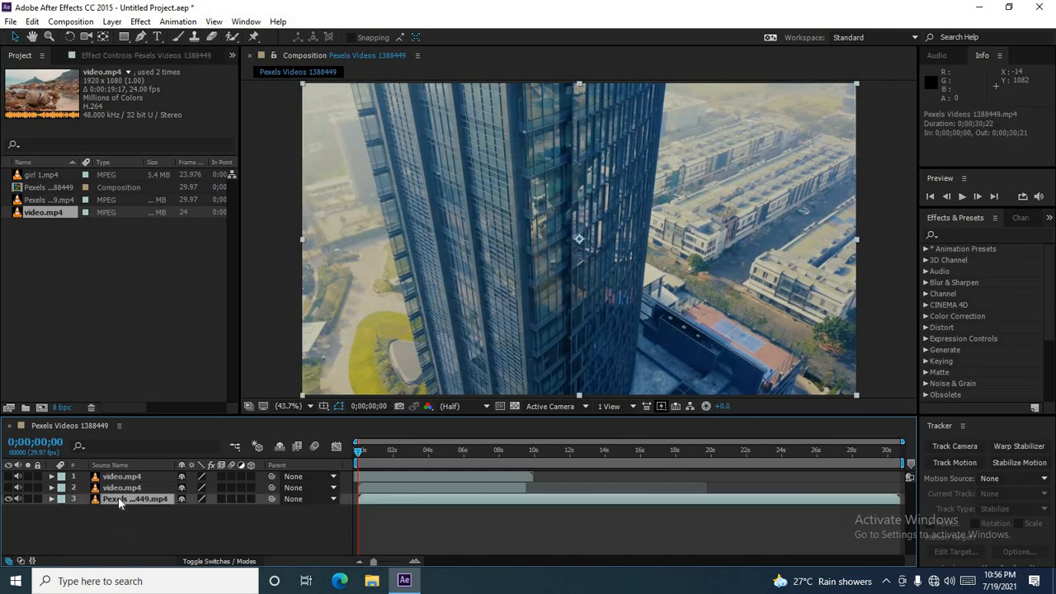
Step: Draw an open three-point mask path with the Pen tool across the building and down to the right on the city footage
click(142, 38)
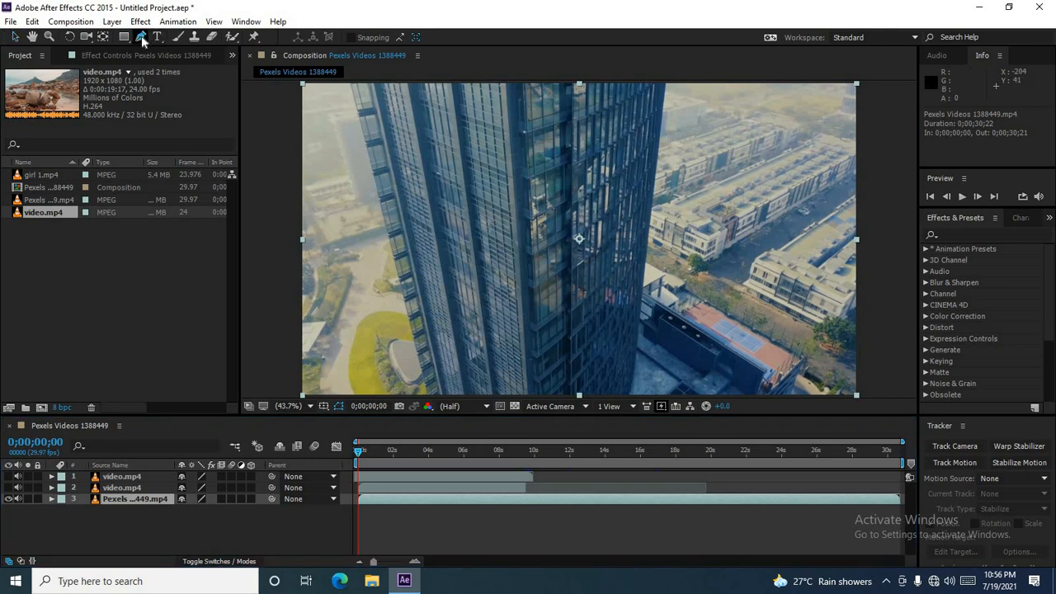
click(378, 145)
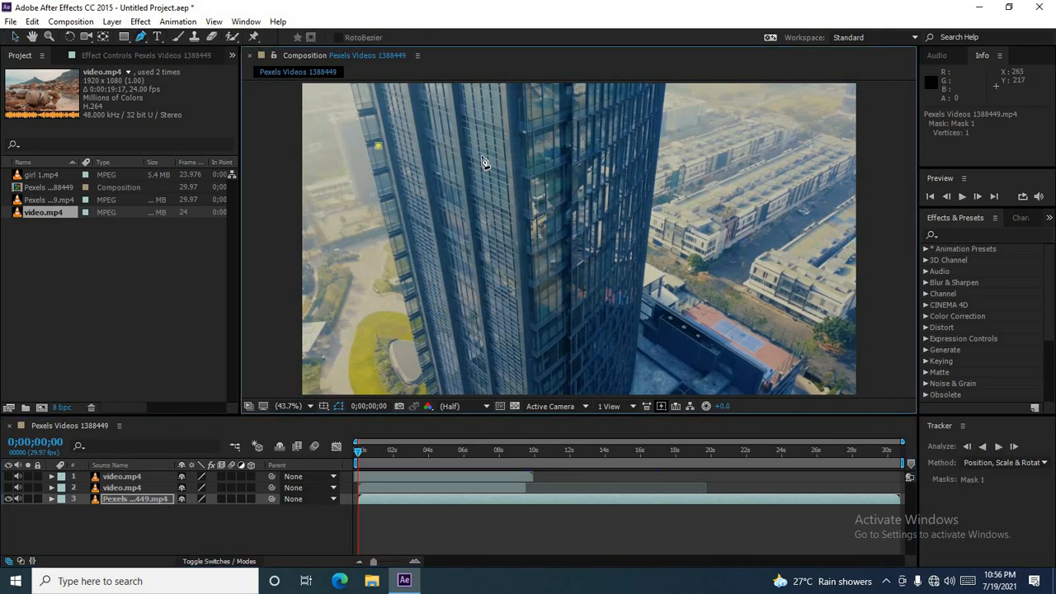
click(726, 152)
click(794, 274)
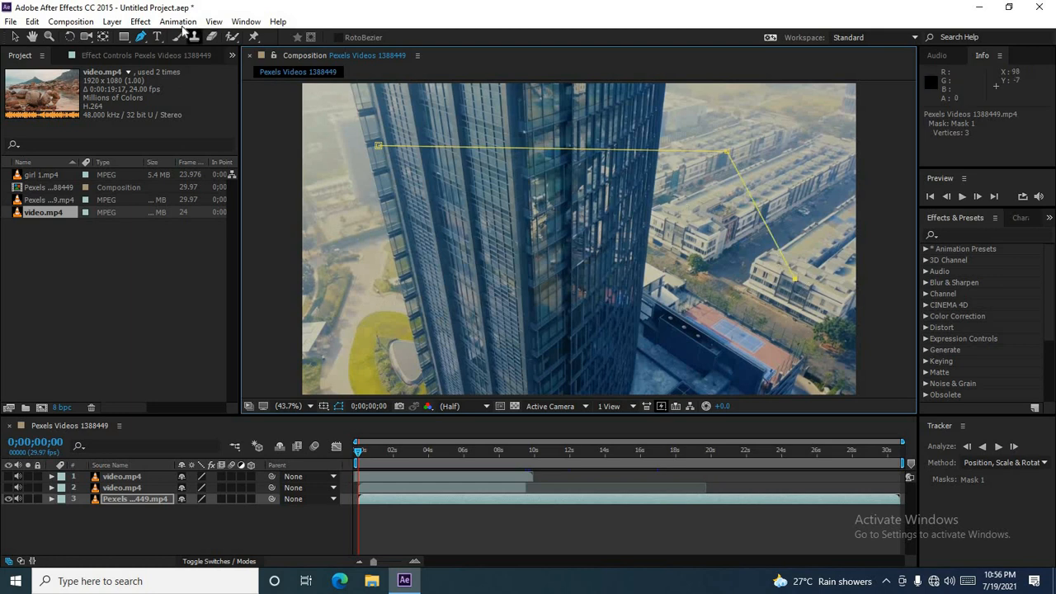
Step: Apply the Video Copilot Saber effect to the Pexels city footage layer
click(6, 22)
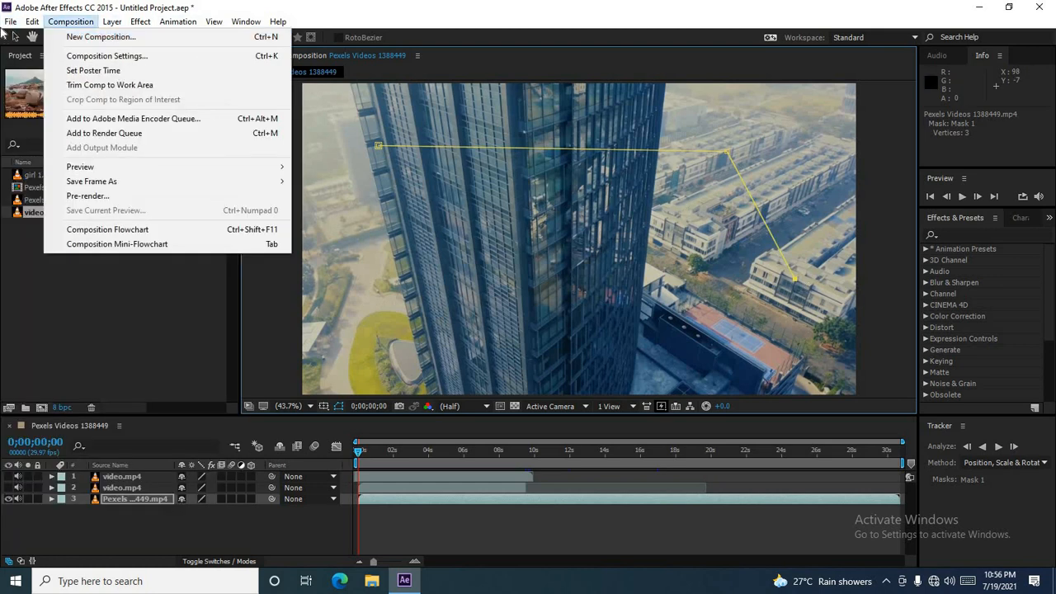
click(10, 22)
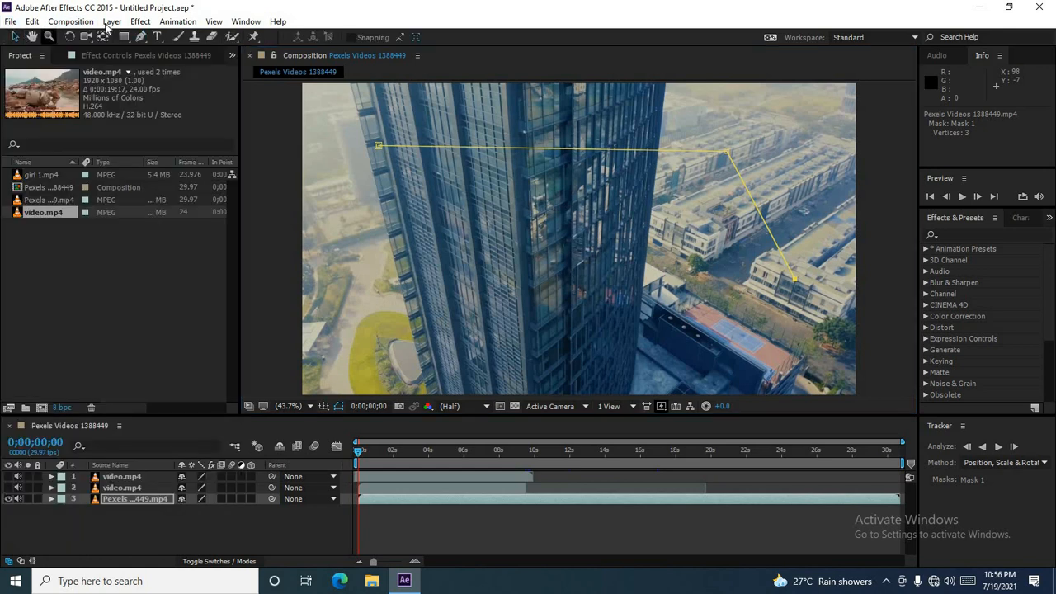
click(171, 22)
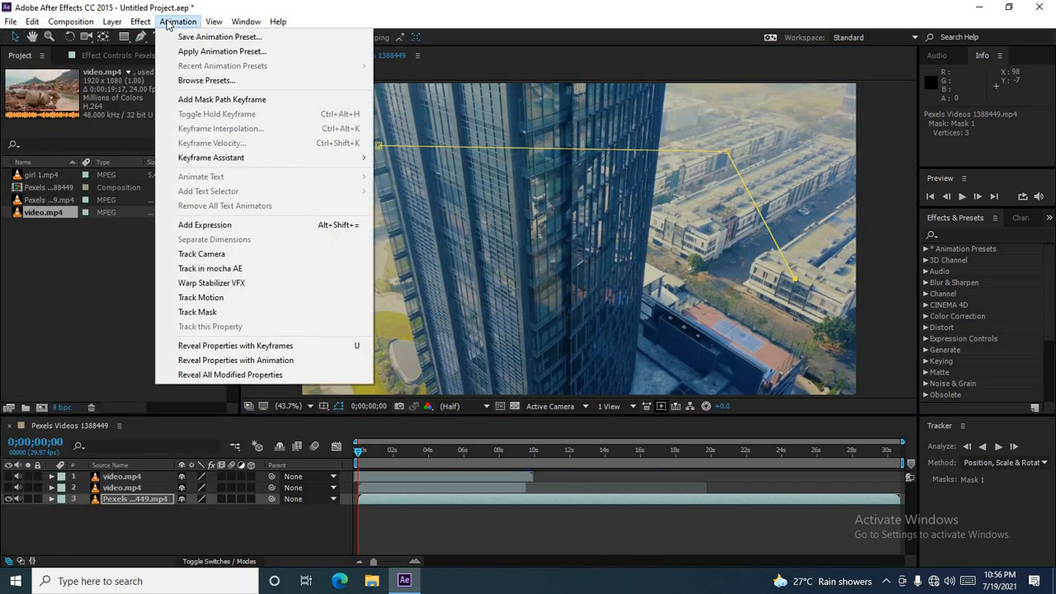
mouse_move(142, 22)
mouse_move(308, 393)
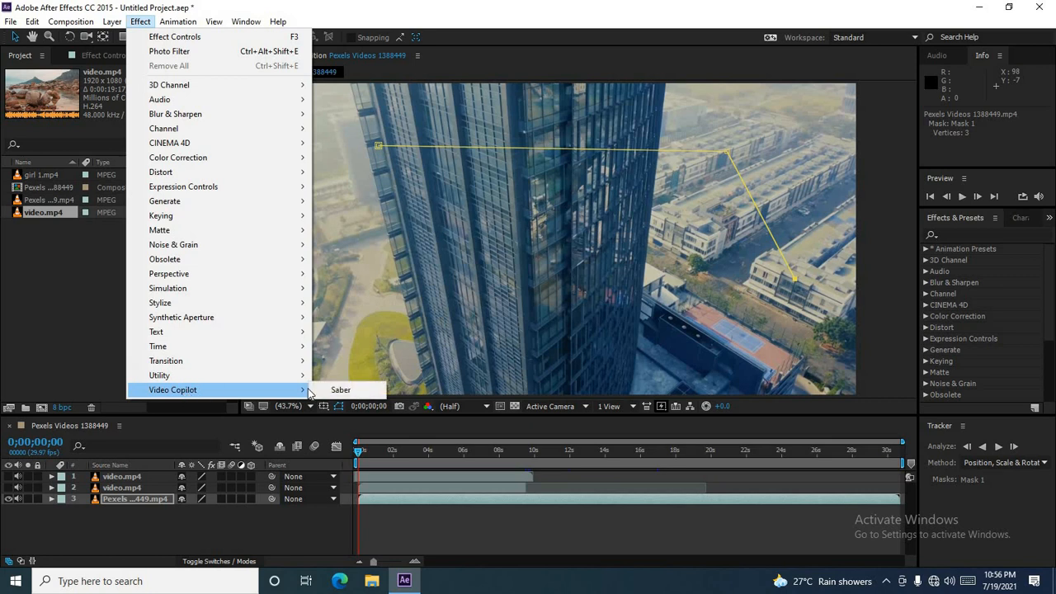
click(341, 390)
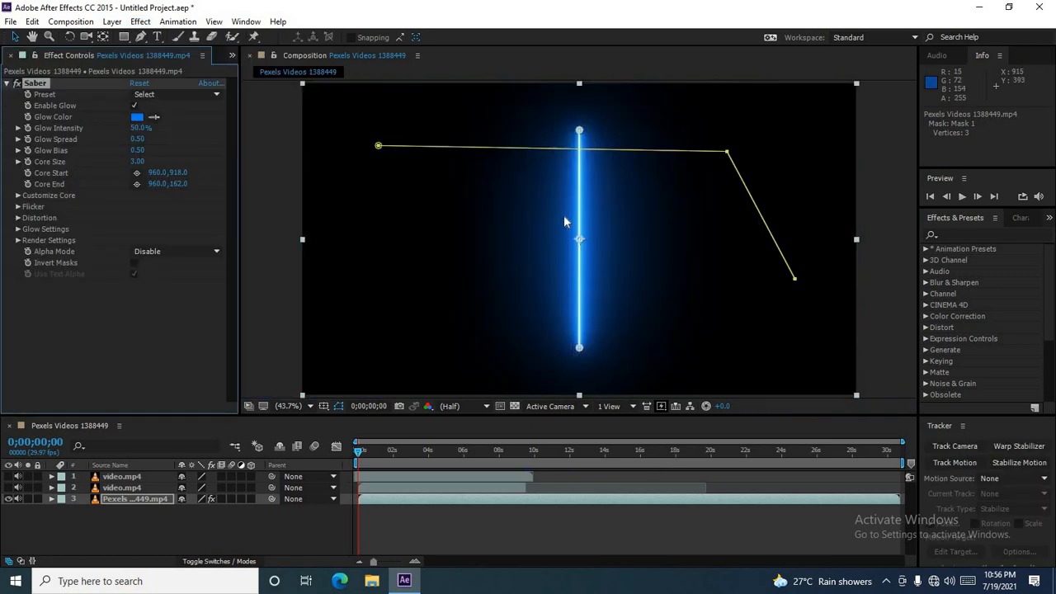
Step: Set Saber's Composite Settings to Add under Render Settings and move its core end to about 651, 228
click(18, 240)
click(171, 353)
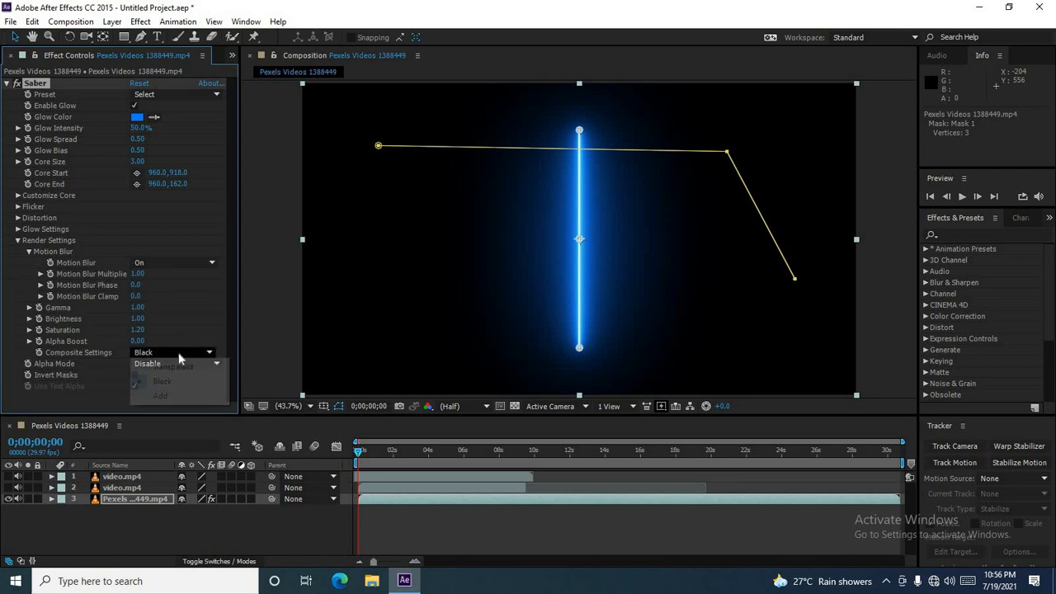
click(177, 397)
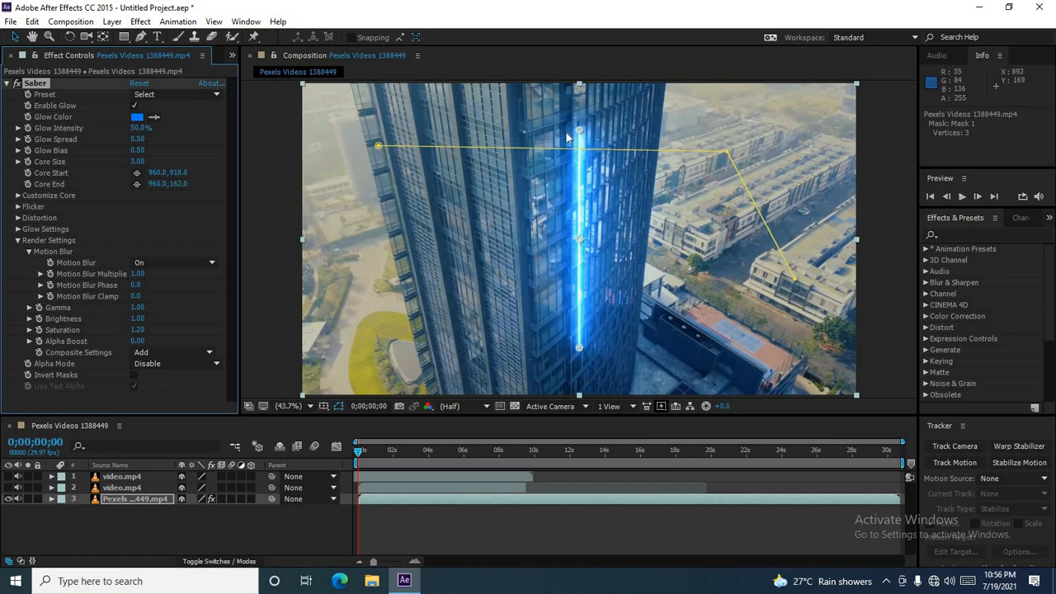
drag(579, 131, 491, 149)
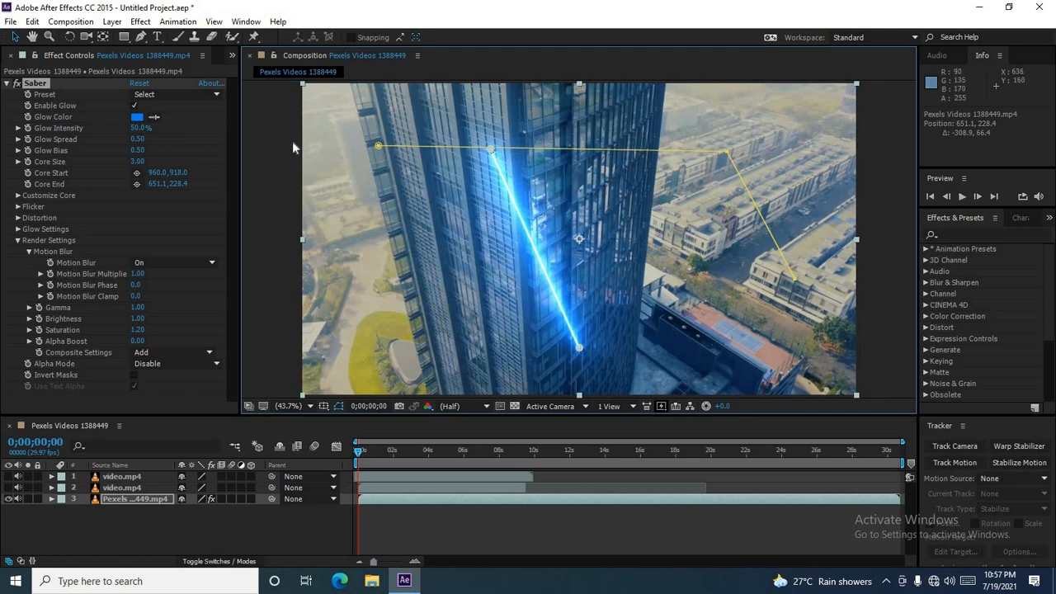
Step: Set the Saber Core Type to Layer Masks under Customize Core
click(18, 196)
click(163, 206)
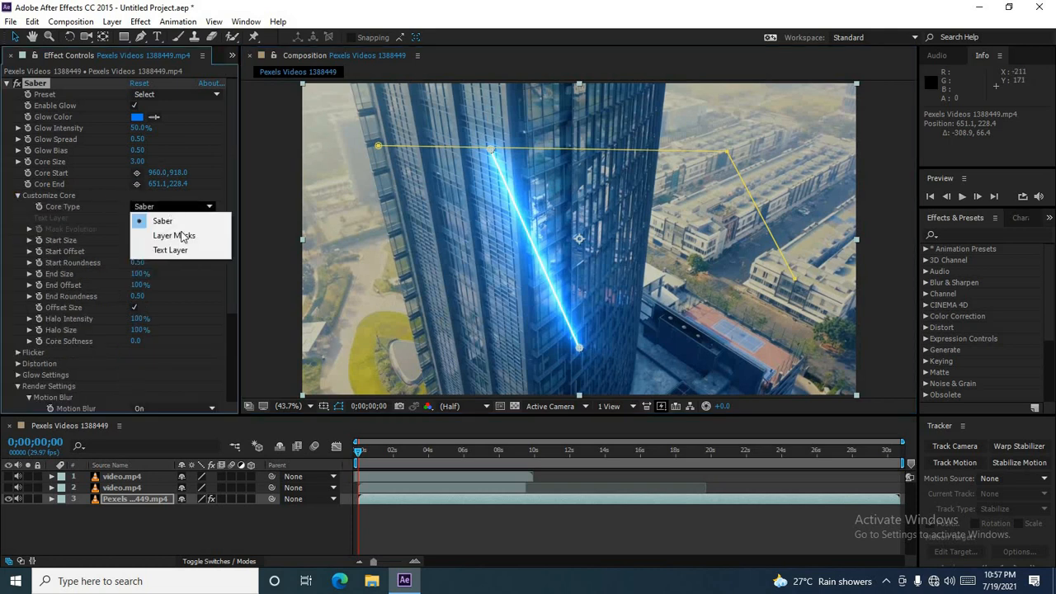
click(174, 236)
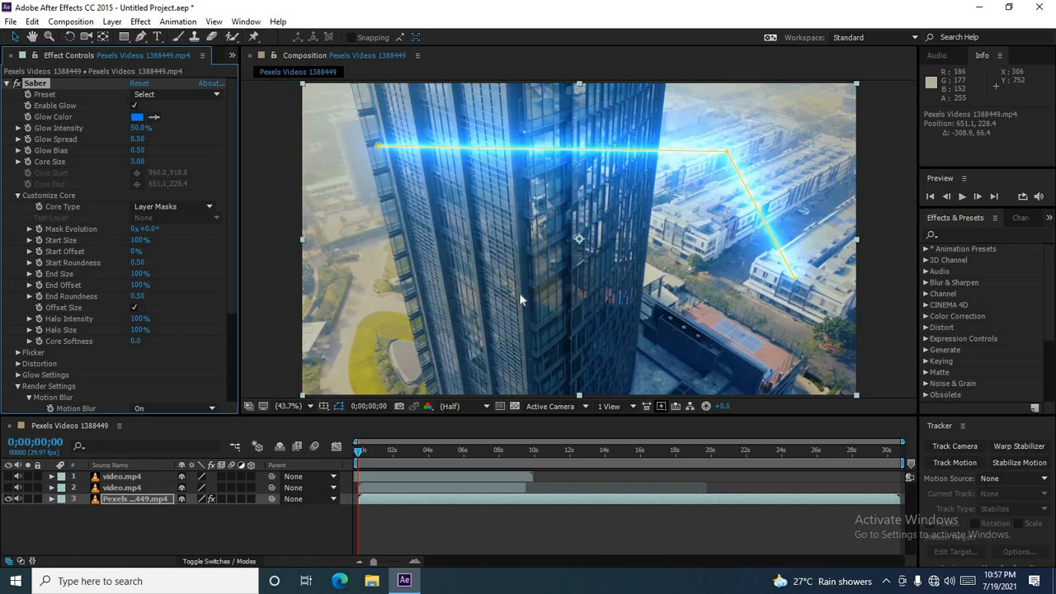
click(150, 502)
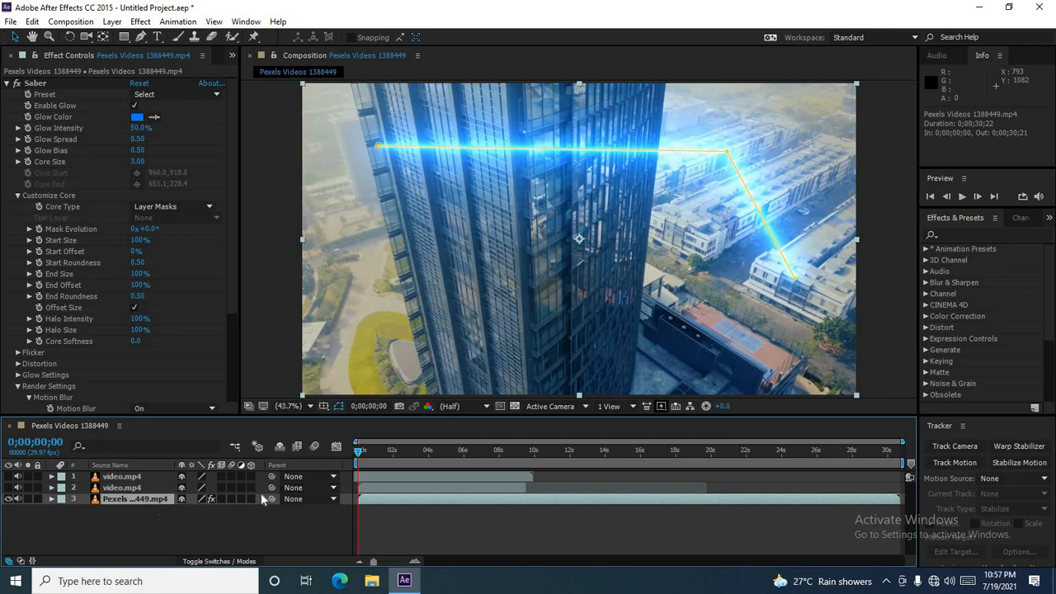
Step: Duplicate the Pexels city footage layer twice
key(ctrl+d)
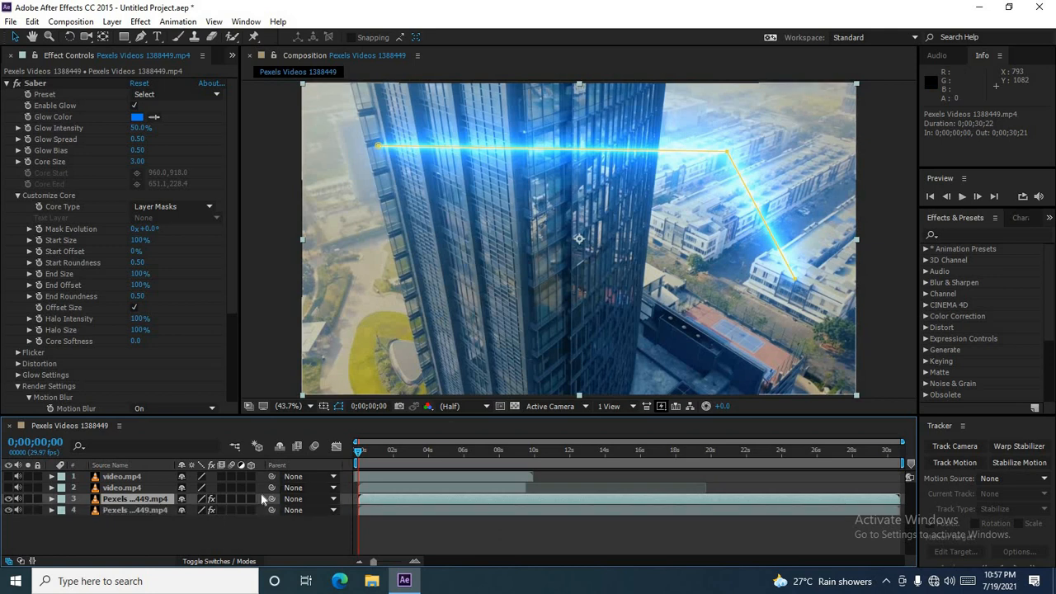
key(ctrl+d)
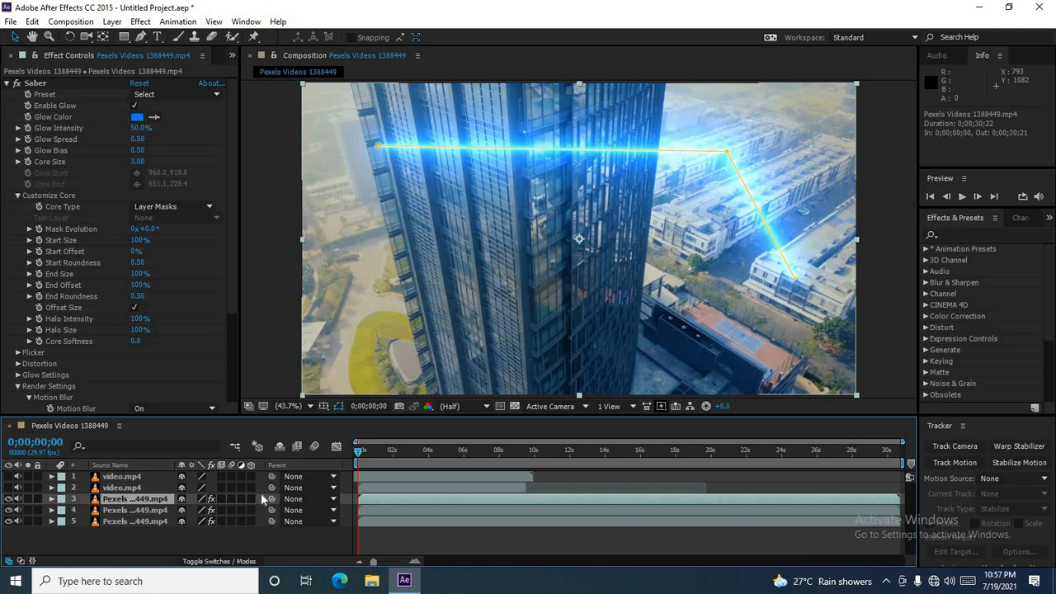
Step: Select the first duplicate layer and move it about 160 pixels down in the composition
click(150, 509)
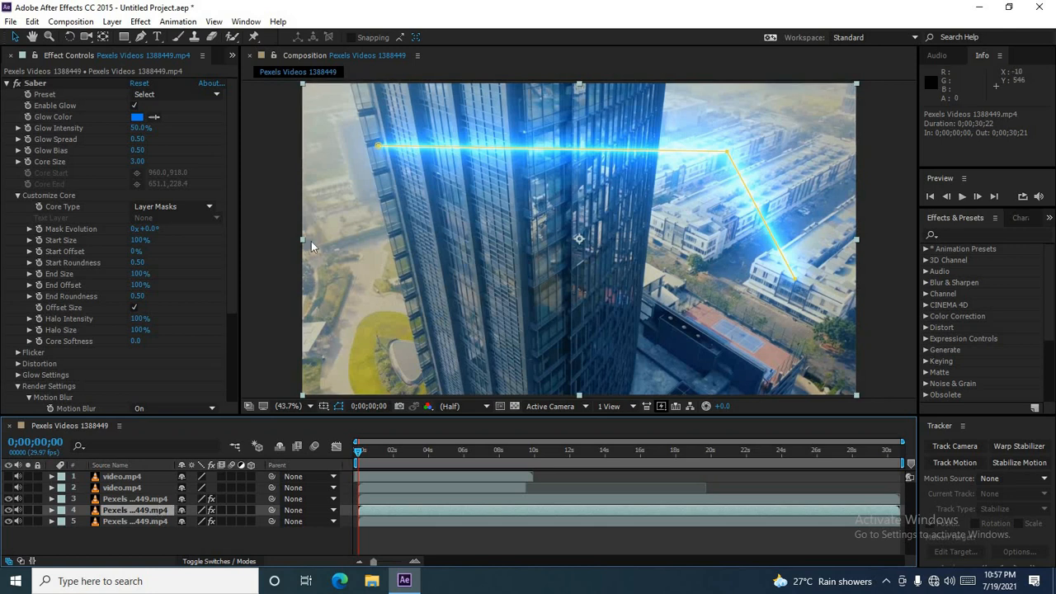
click(473, 265)
drag(473, 264, 471, 312)
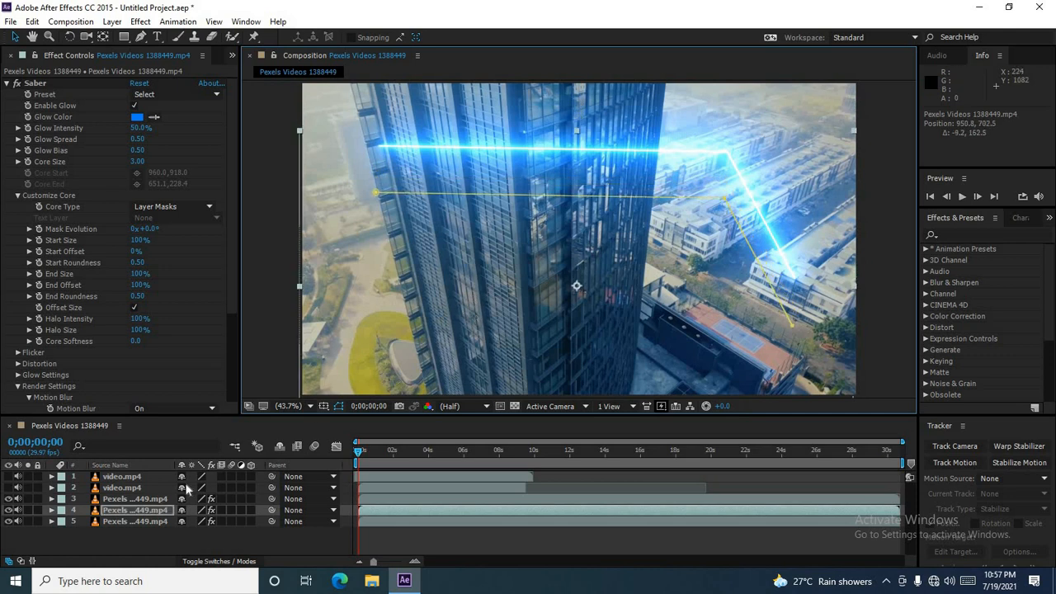
Step: Select the second duplicate layer and move it about 220 pixels down in the composition
click(134, 521)
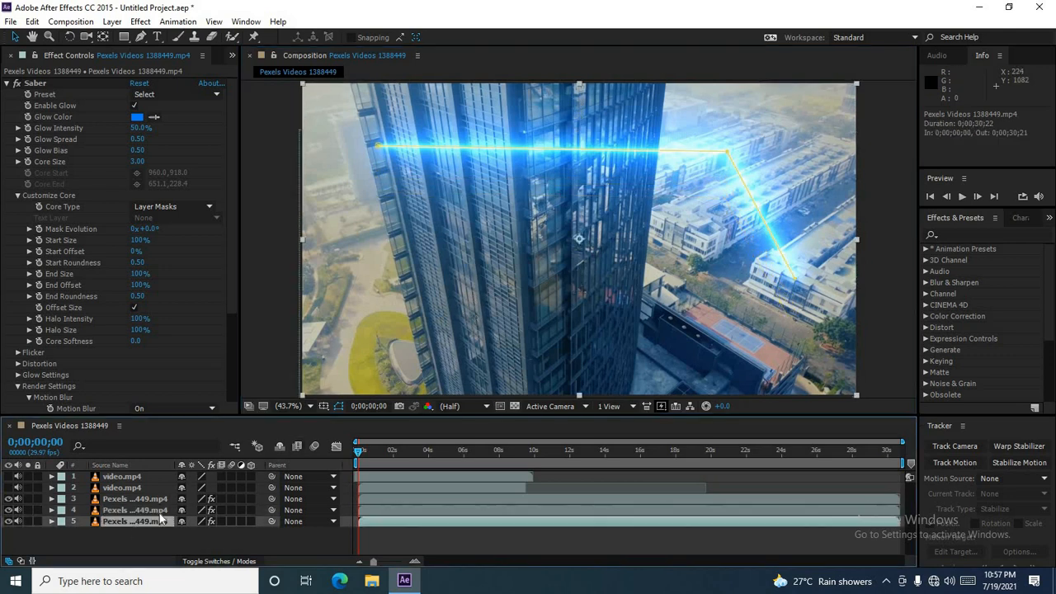
drag(489, 291, 487, 356)
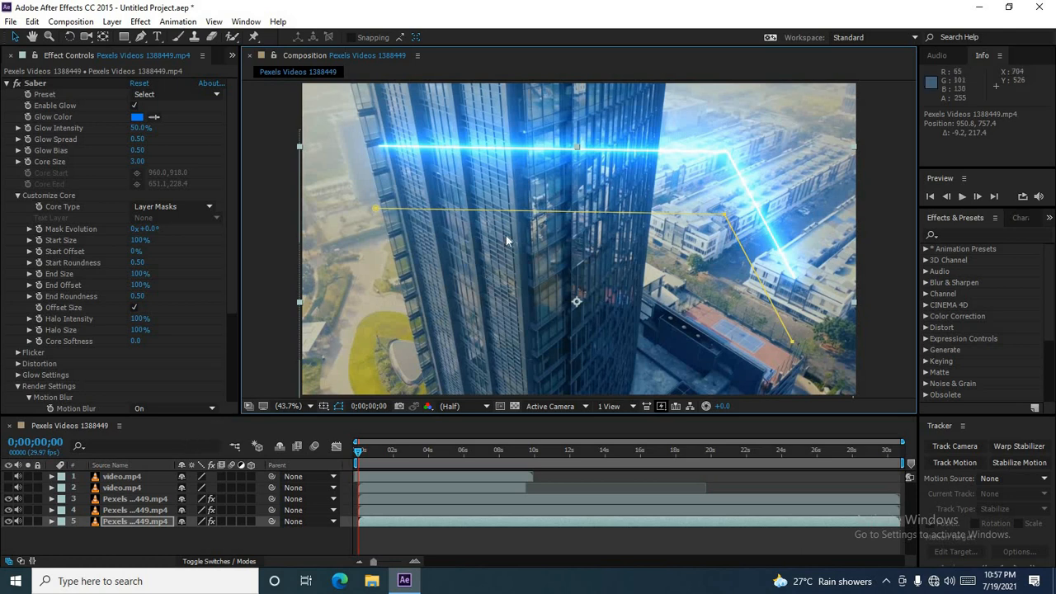
click(477, 212)
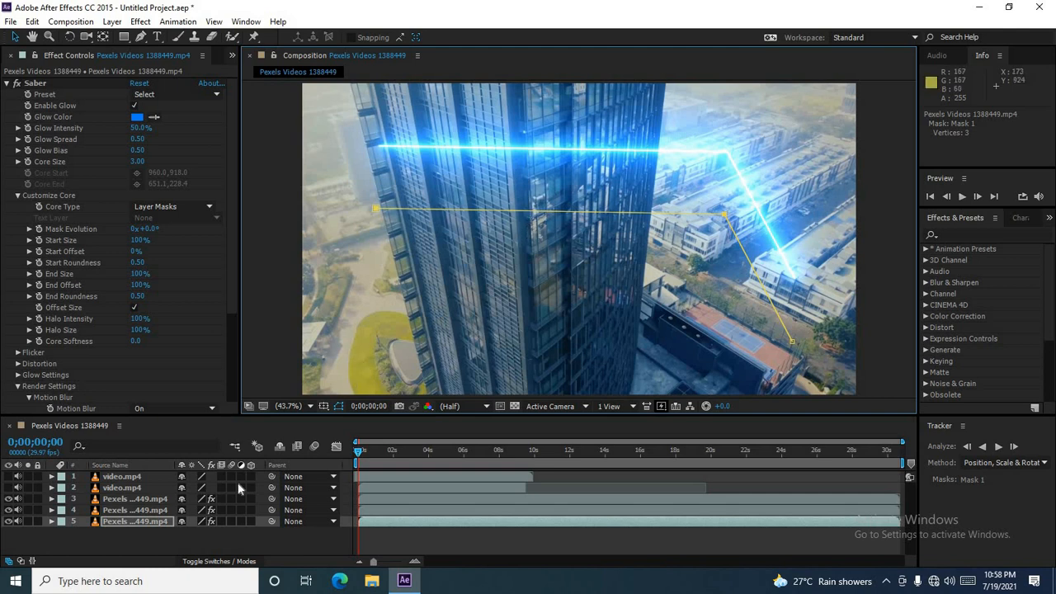
Step: Apply another Video Copilot Saber effect to the first duplicate city footage layer
click(161, 510)
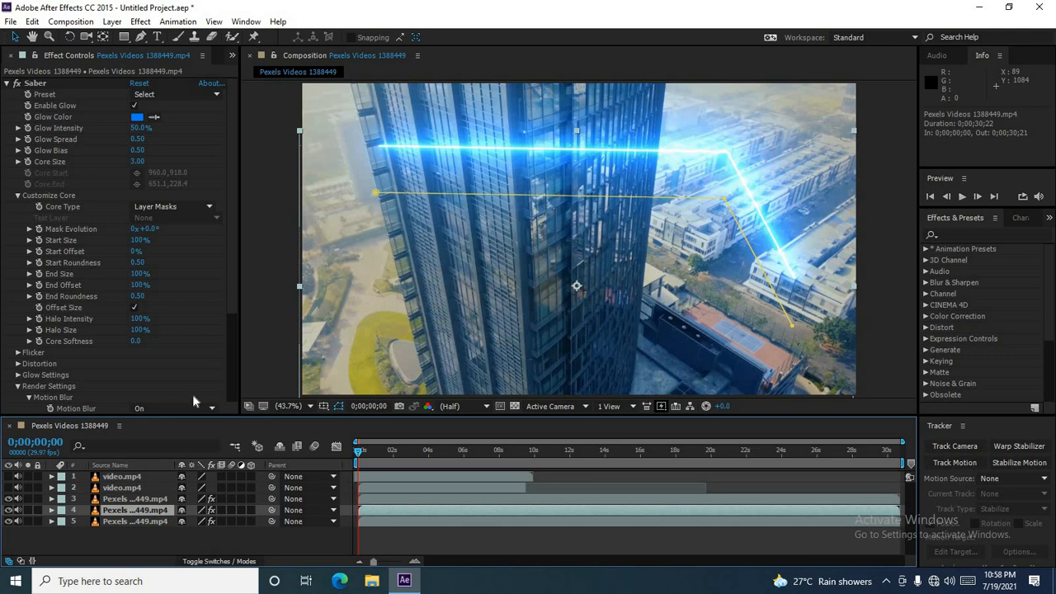
click(172, 23)
click(143, 22)
click(141, 22)
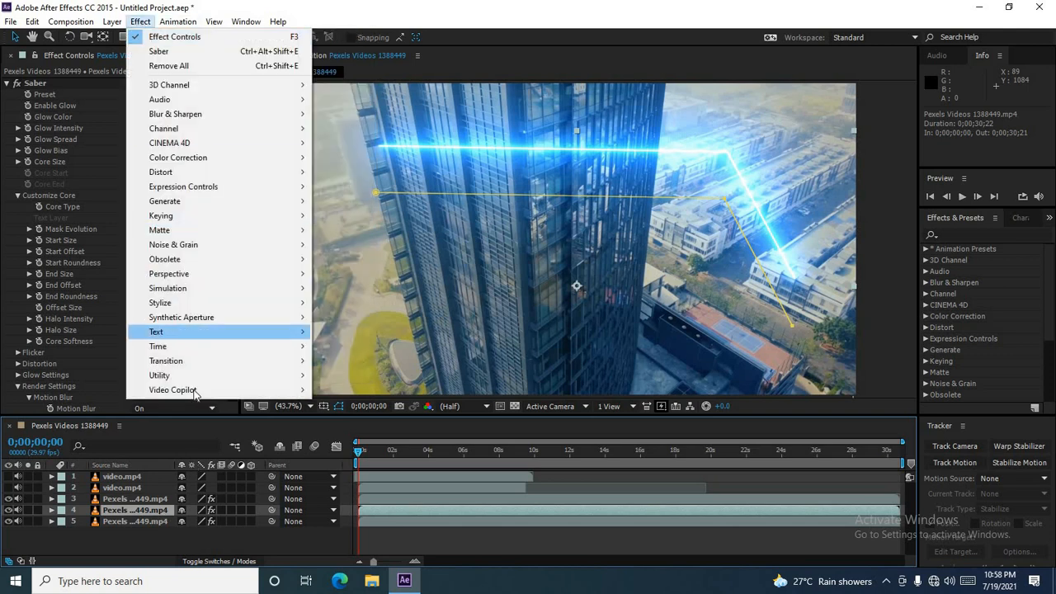
mouse_move(195, 395)
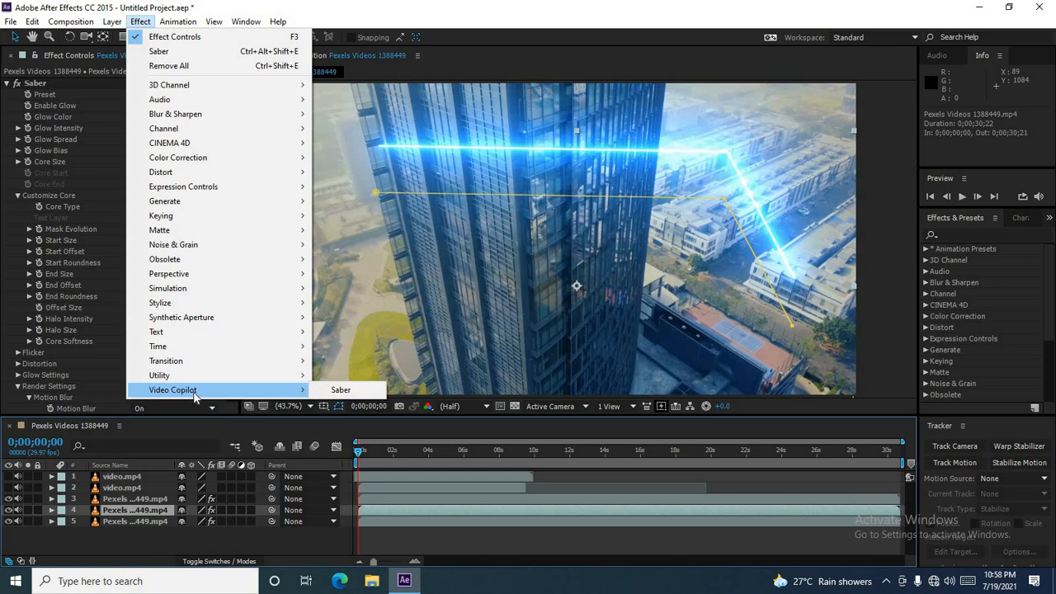
click(336, 392)
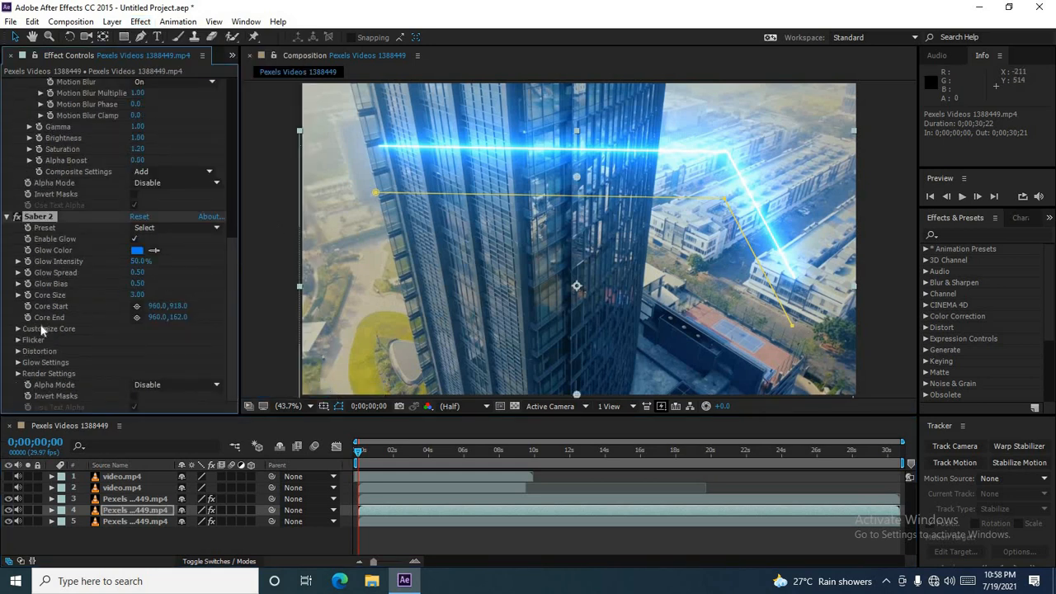
Step: Set Saber 2's Composite Settings to Add under Render Settings
click(17, 374)
scroll(181, 345, down, 2)
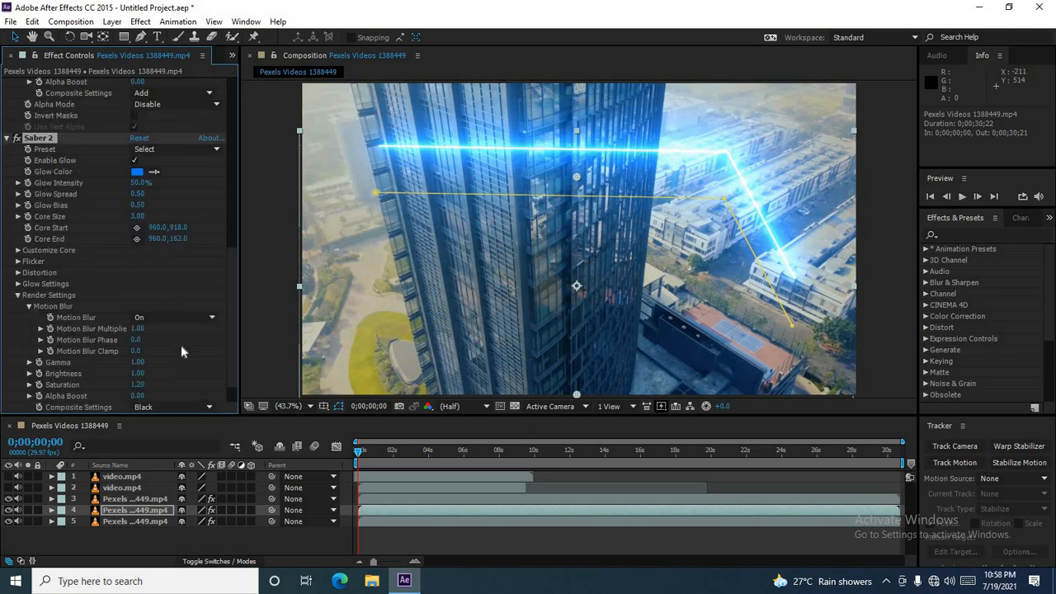
click(189, 406)
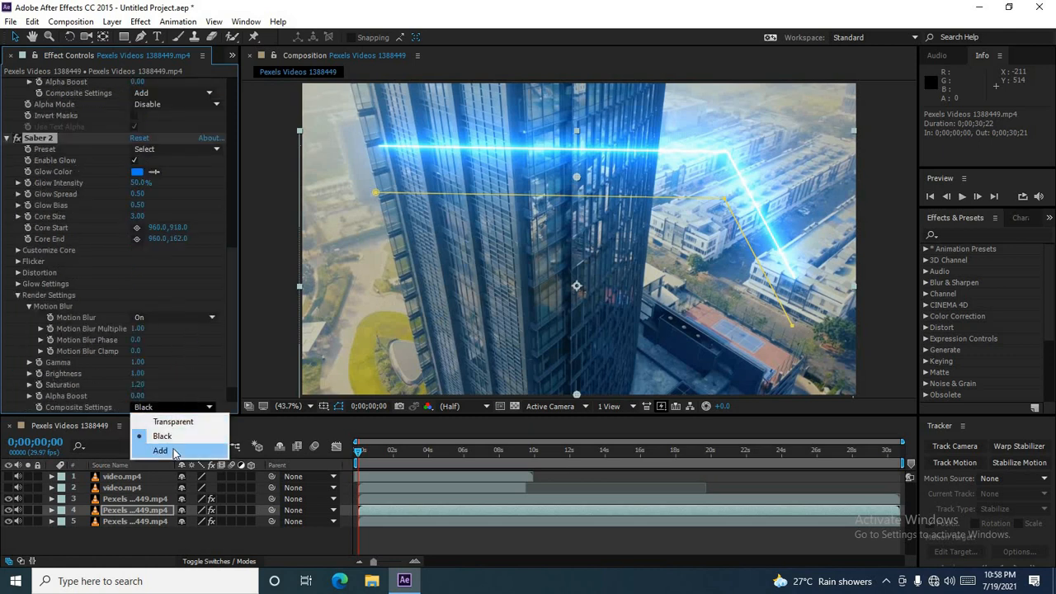
click(181, 453)
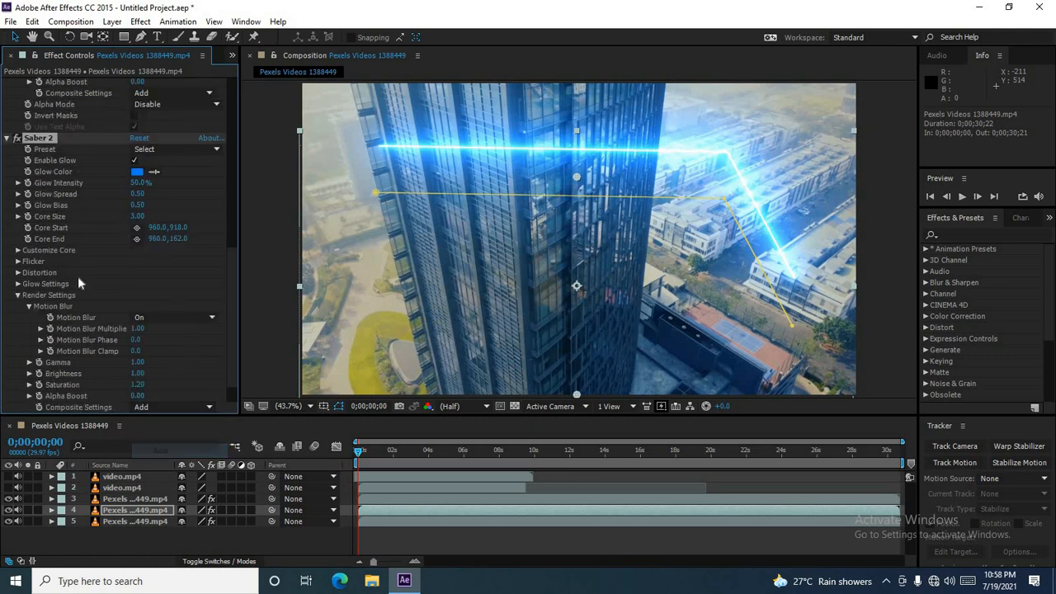
Step: Set Saber 2's Core Type to Layer Masks under Customize Core
click(17, 250)
click(160, 261)
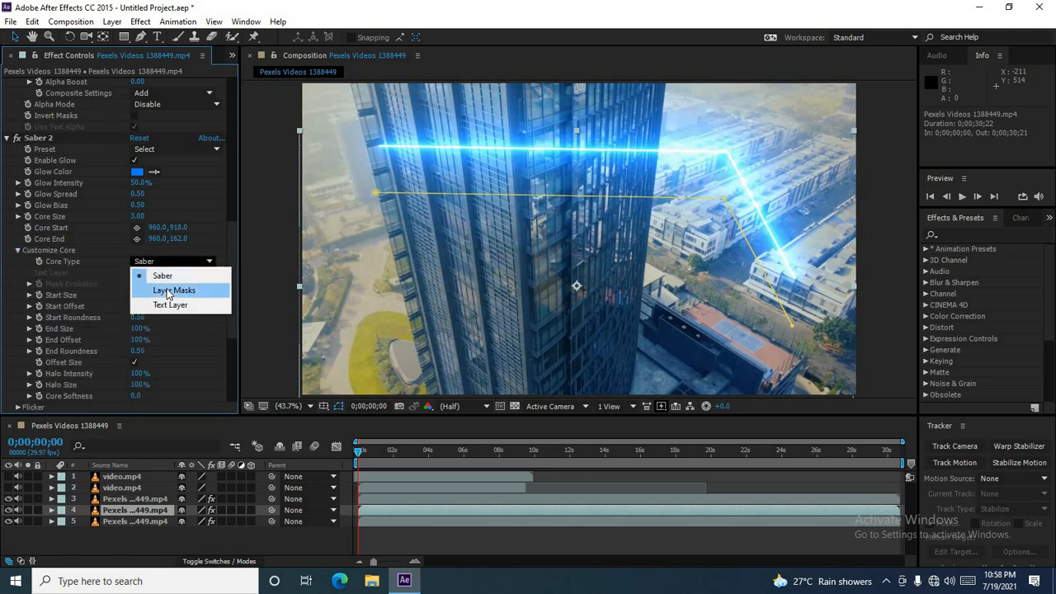
click(176, 291)
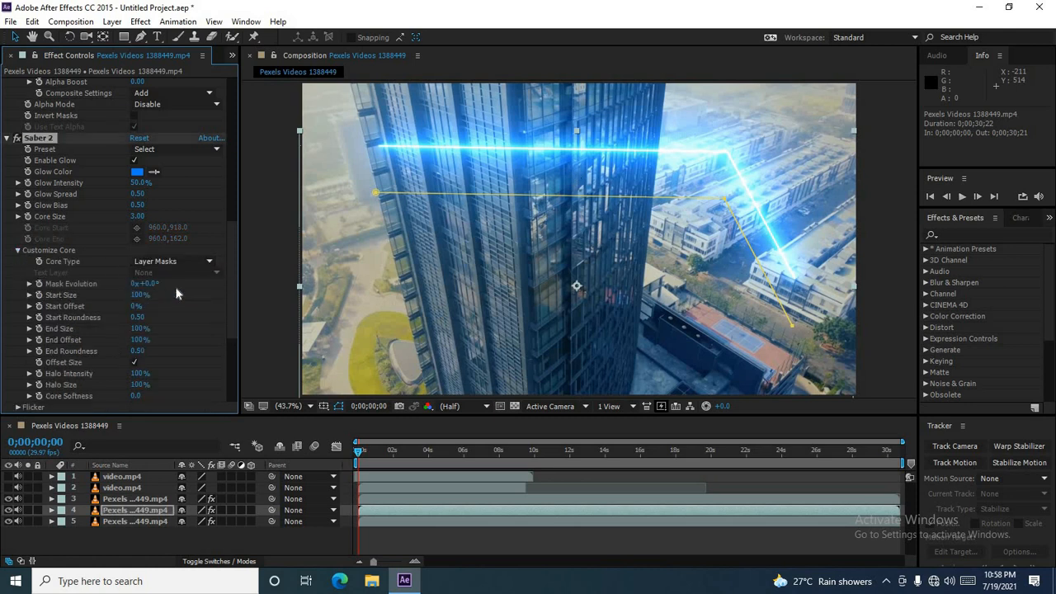
Step: Undo the latest Saber edits and remove the duplicated city footage layers
click(159, 512)
click(160, 523)
click(159, 511)
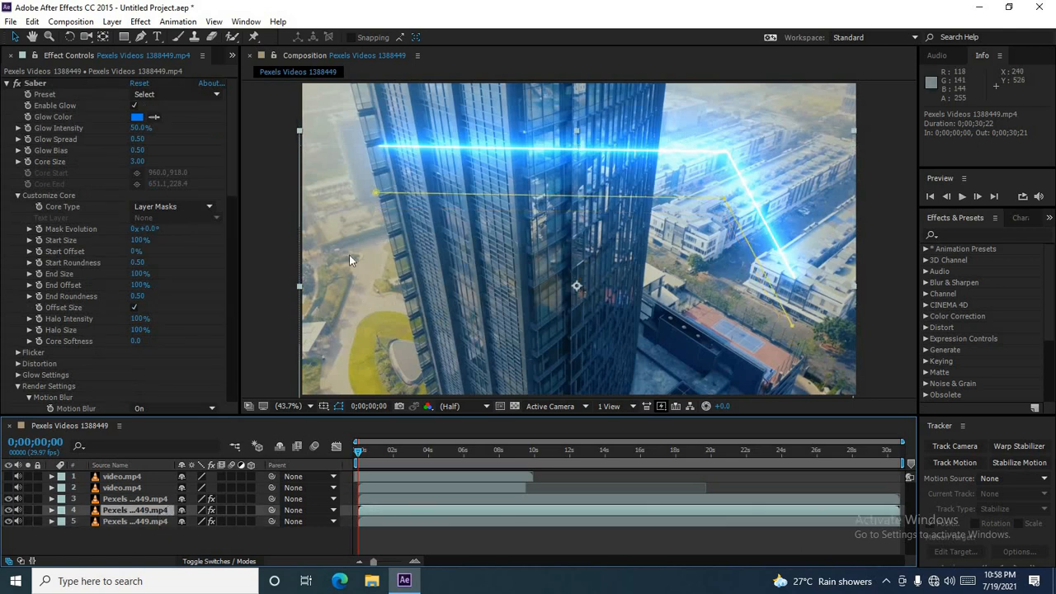
key(ctrl+z)
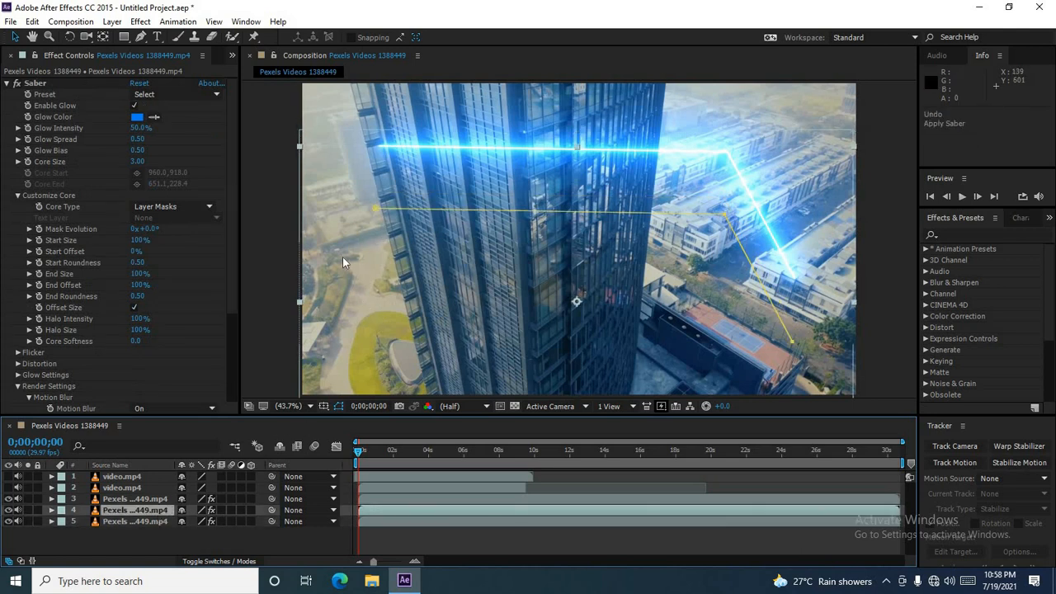
key(ctrl+z)
key(Delete)
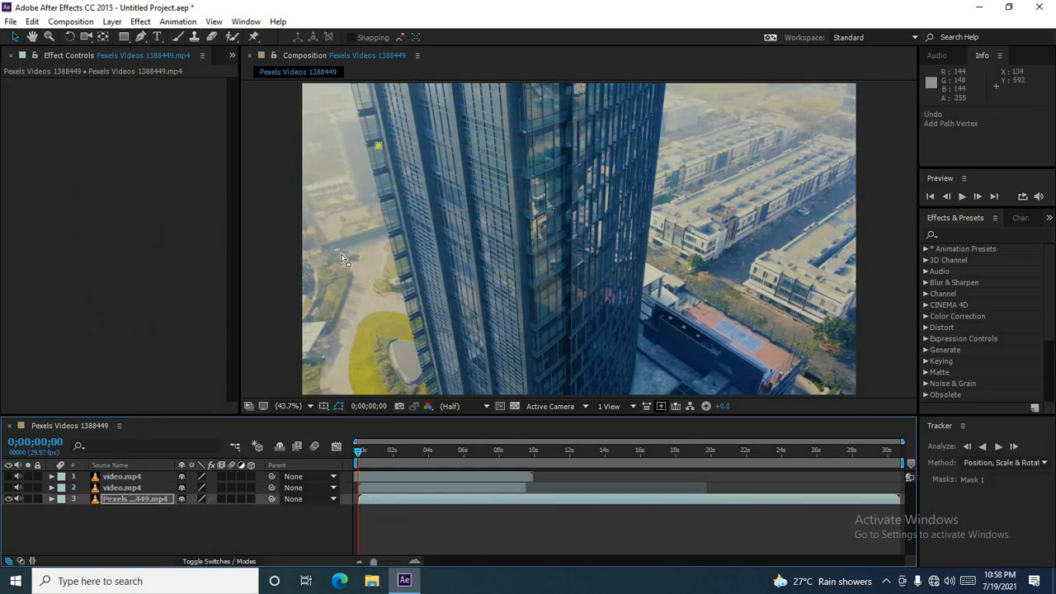
key(ctrl+z)
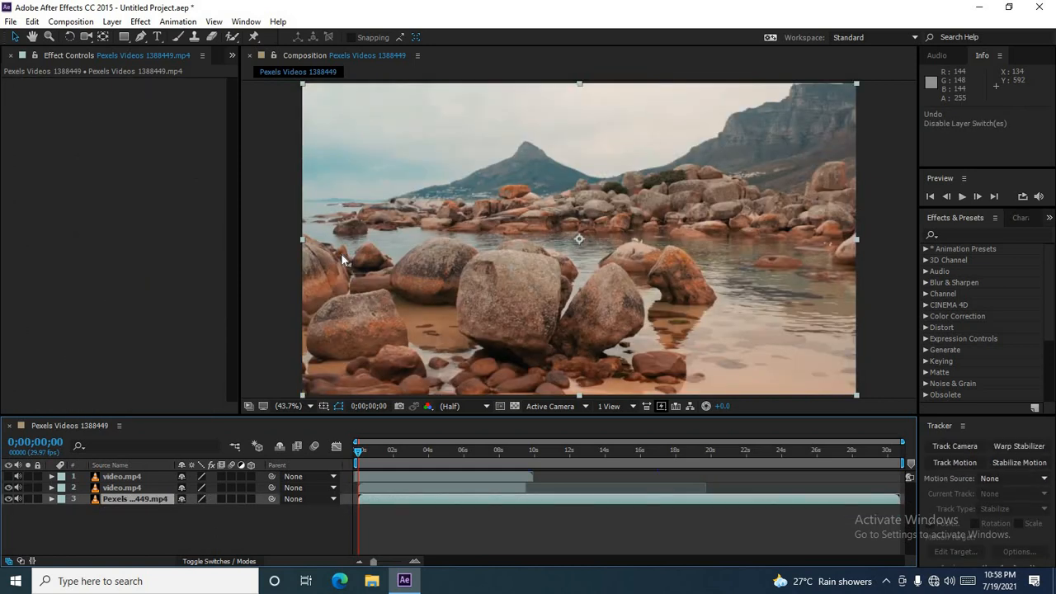
Step: Delete both video.mp4 layers from the timeline, leaving only the city footage layer
click(135, 491)
key(Delete)
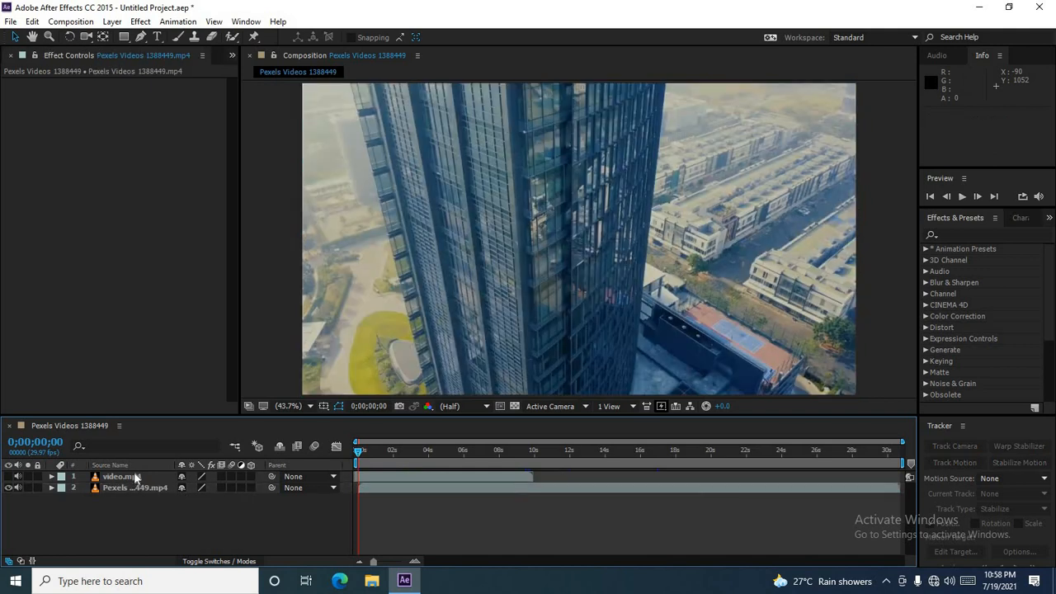
click(134, 474)
key(Delete)
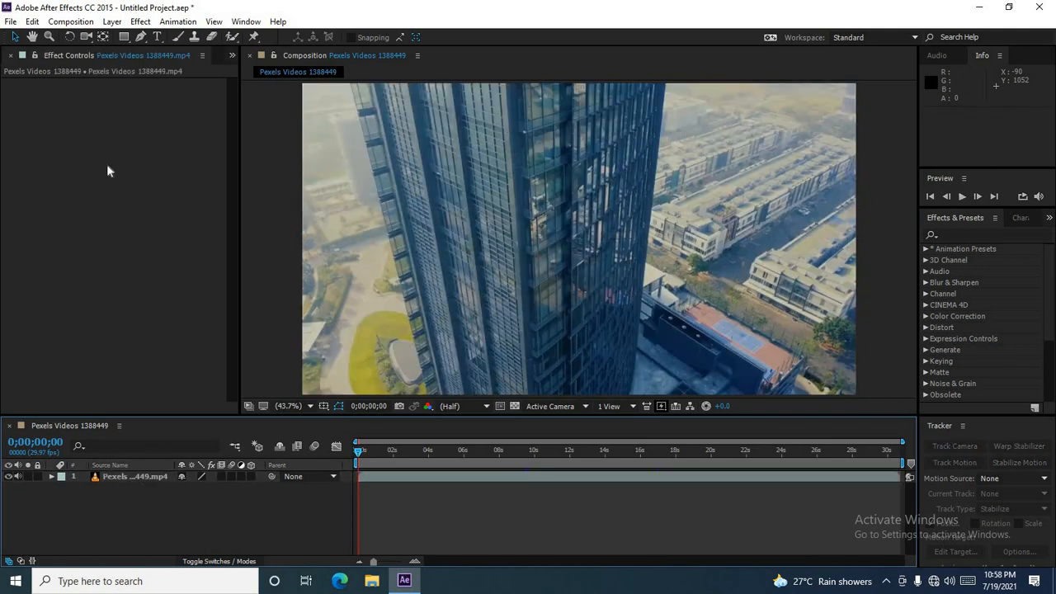
Step: Close the Effect Controls panel and apply Lift Work Area to the city footage layer
click(10, 56)
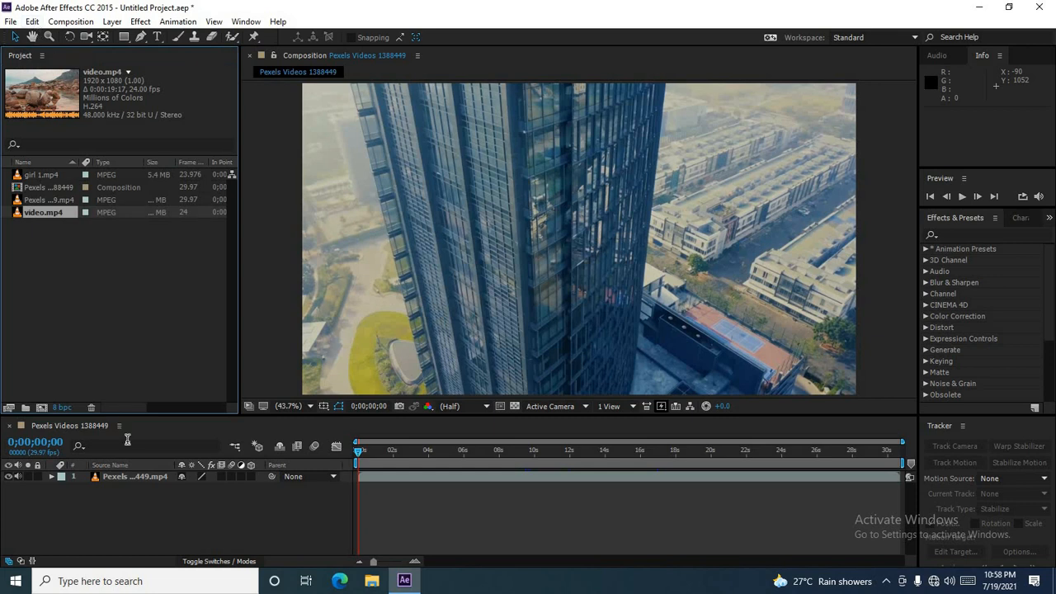
click(124, 476)
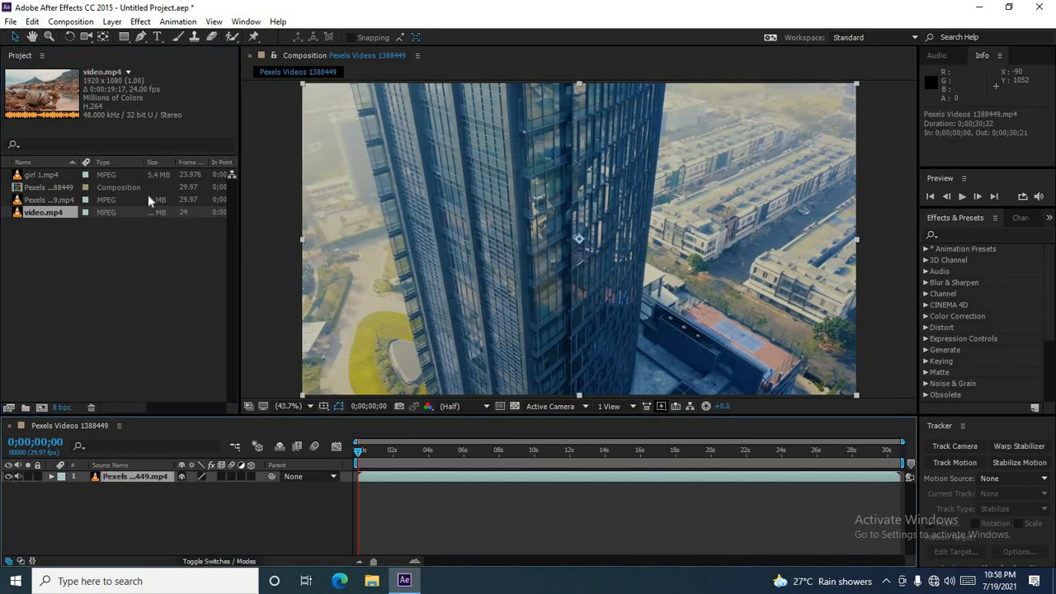
click(33, 22)
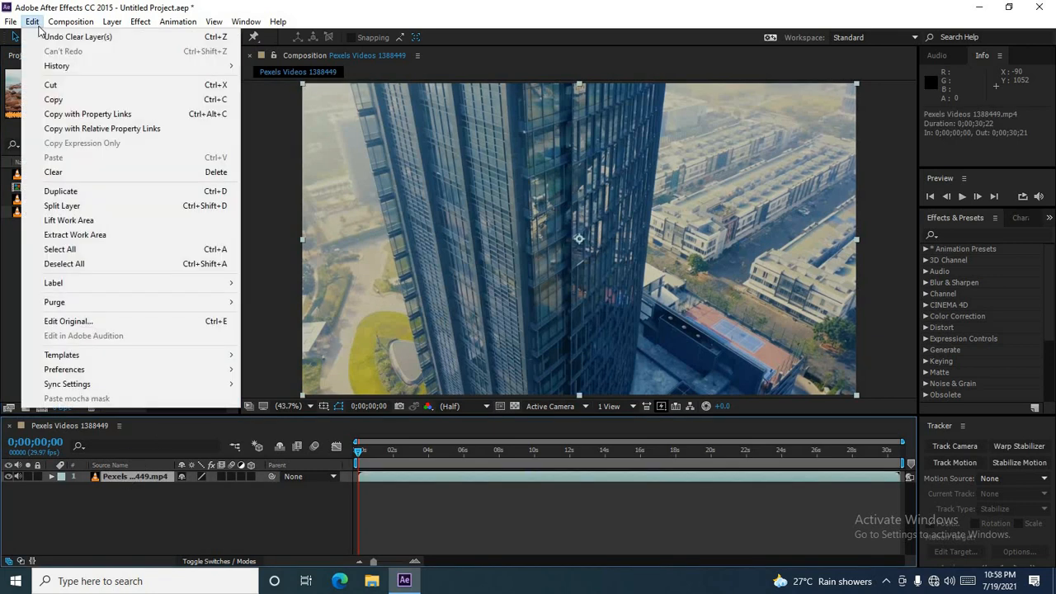
click(103, 221)
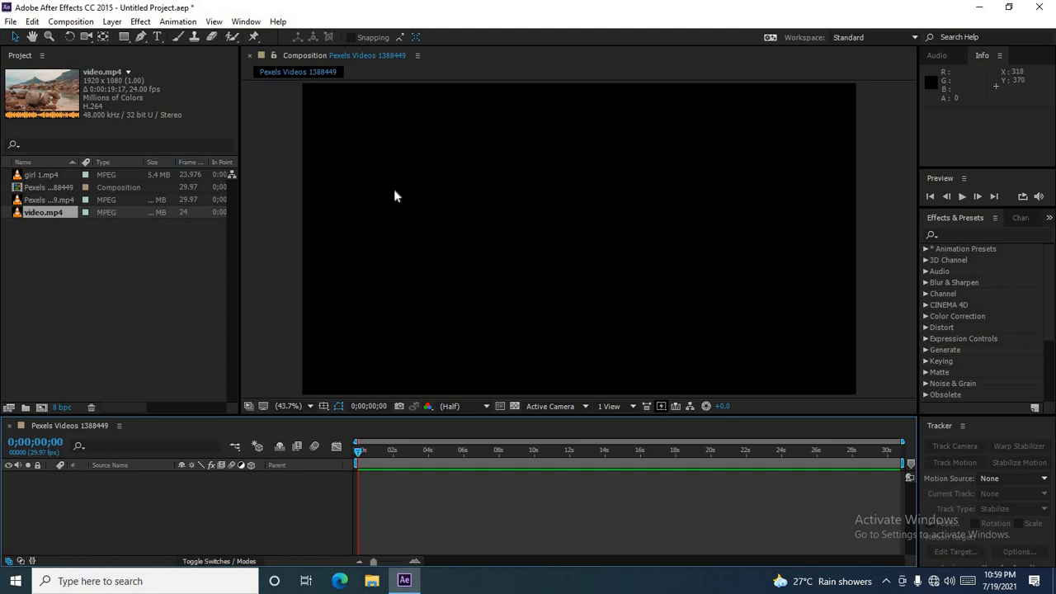
Step: Close the Timeline panel and undo the work area lift
click(10, 427)
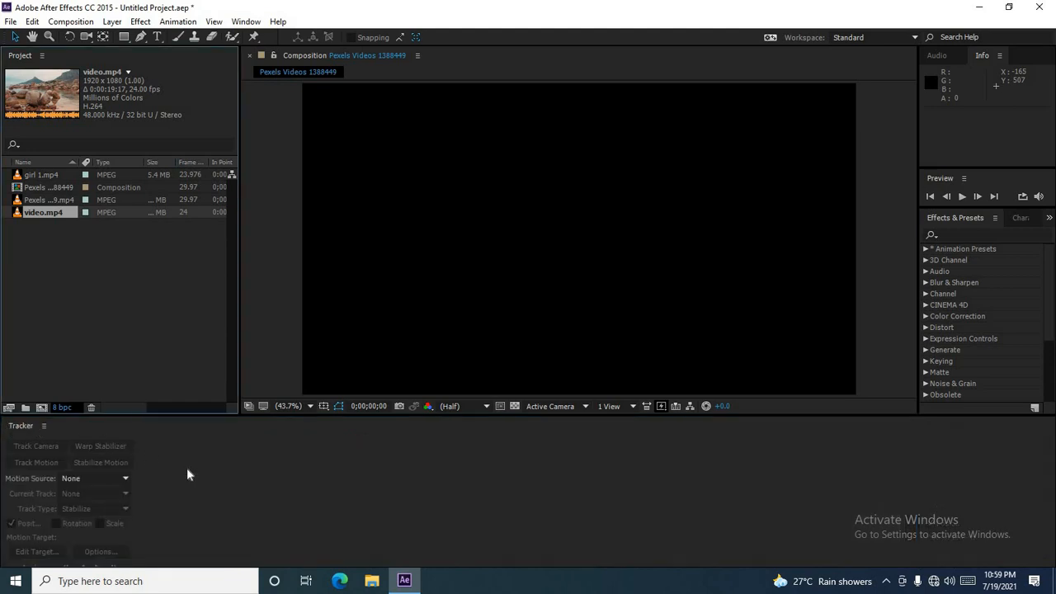
click(205, 476)
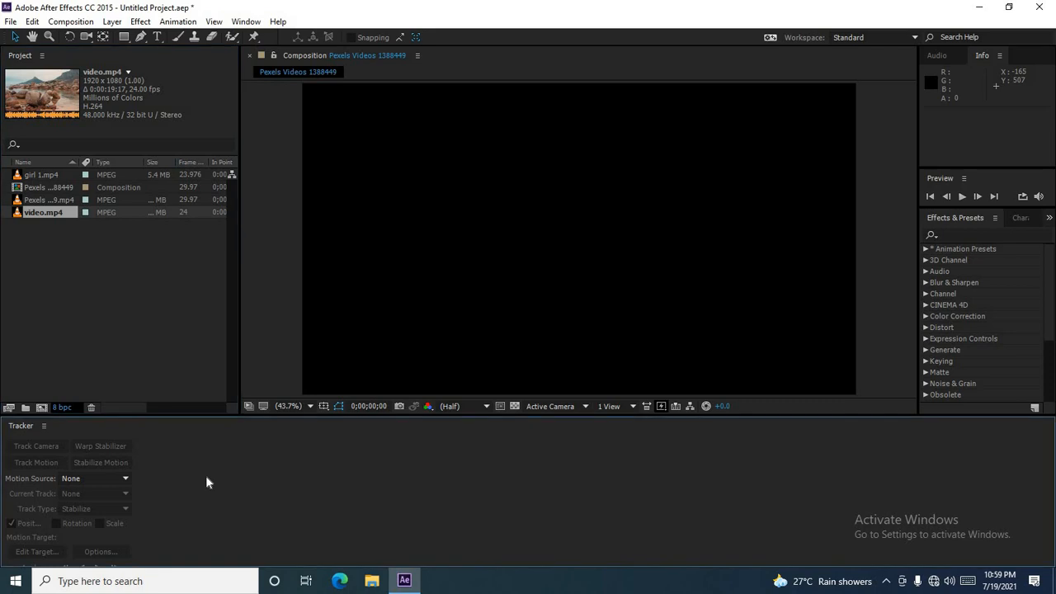
key(ctrl+z)
key(Delete)
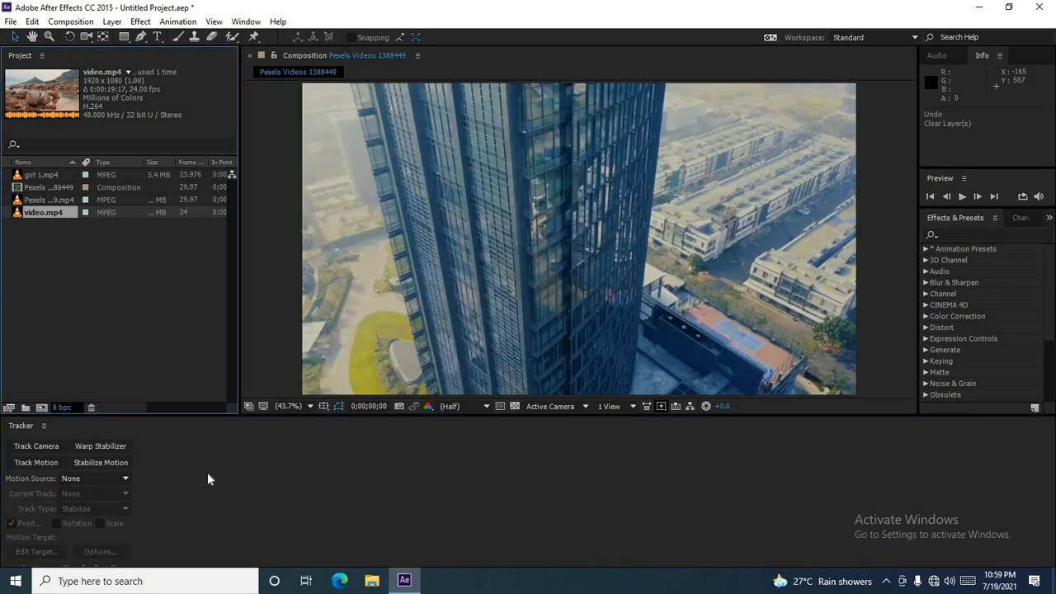
Step: Reopen the Timeline panel for the Pexels Videos 1388449 composition
click(246, 22)
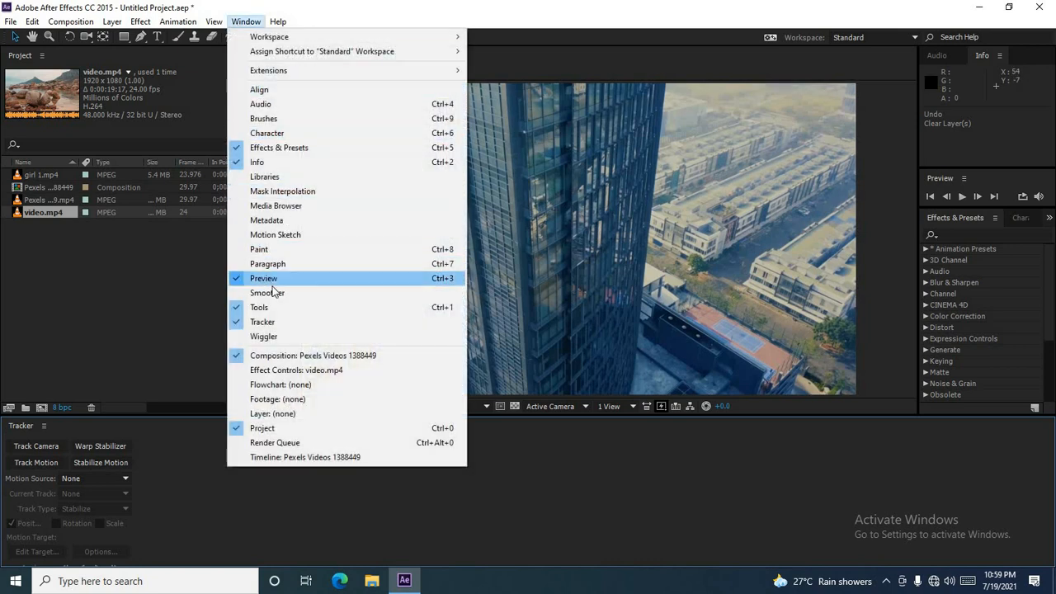
click(285, 458)
click(200, 533)
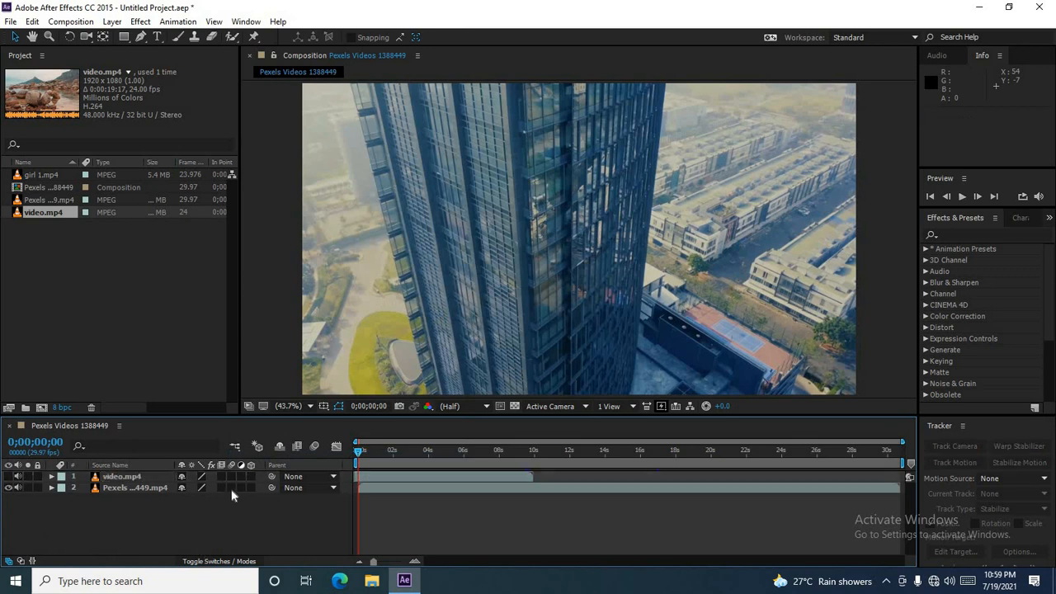
Step: Try Extract Work Area on the composition and undo it
click(33, 22)
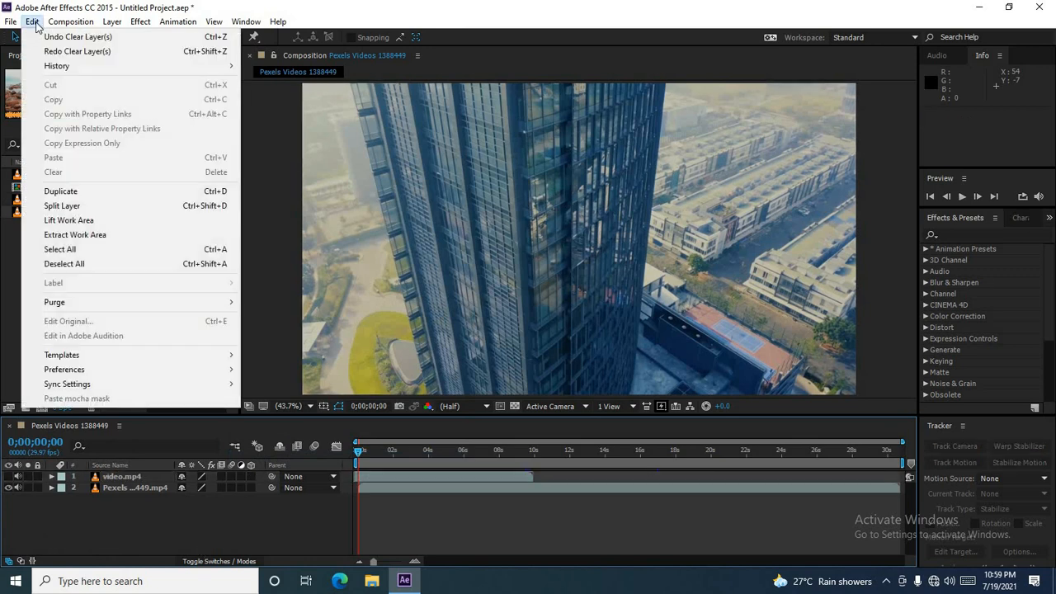
click(104, 237)
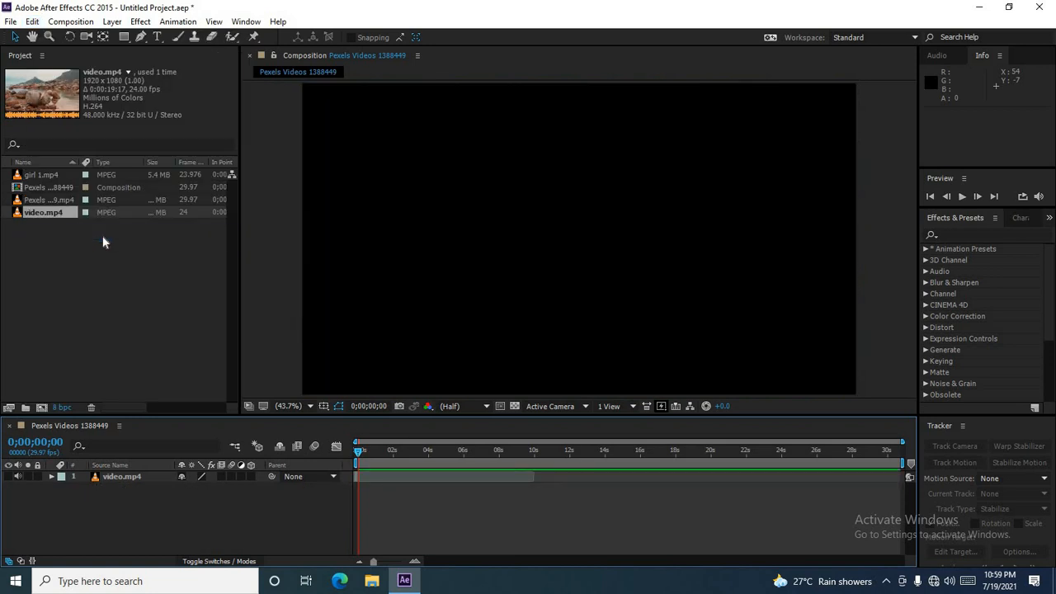
click(419, 244)
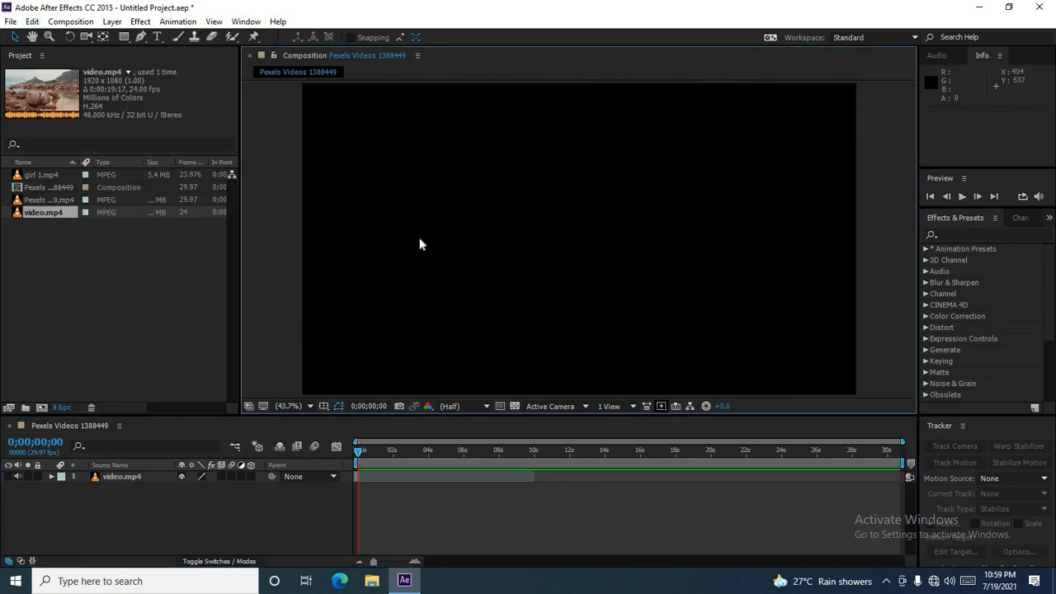
key(ctrl+z)
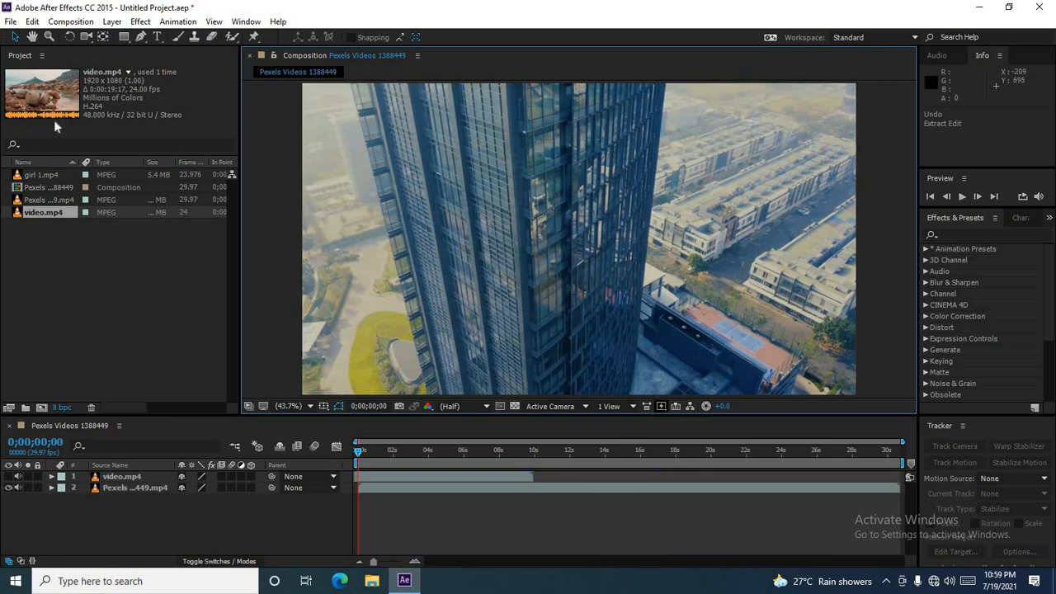
Step: Select all layers in the composition, then deselect all of them
click(34, 22)
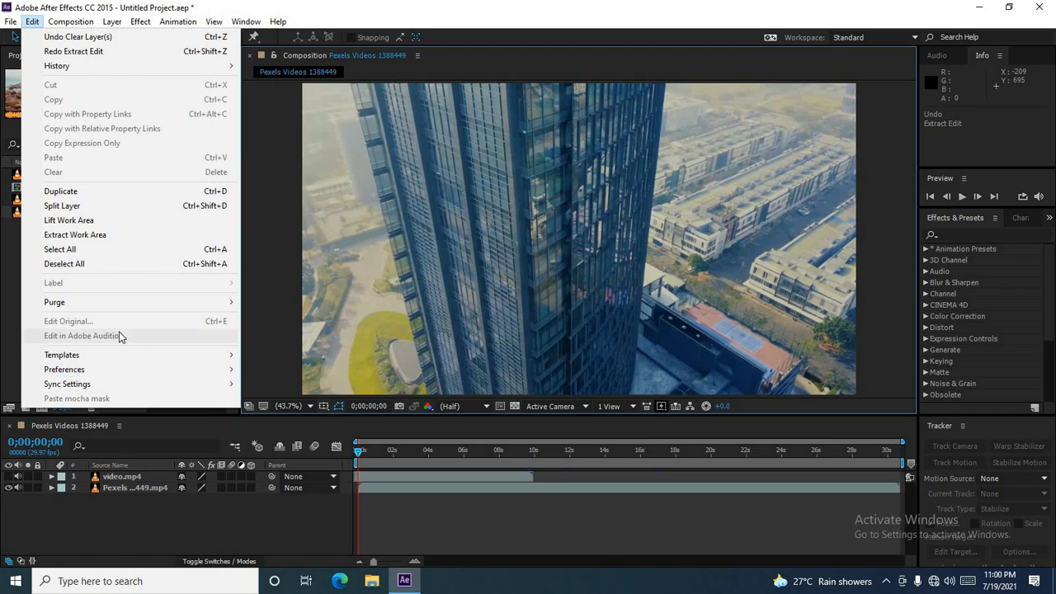
click(109, 249)
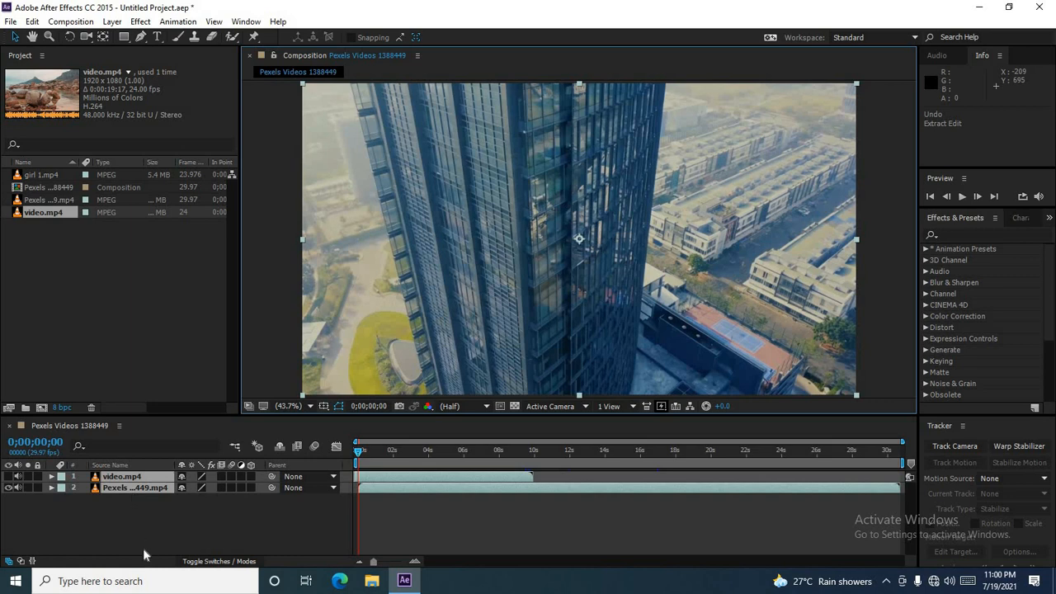
click(33, 21)
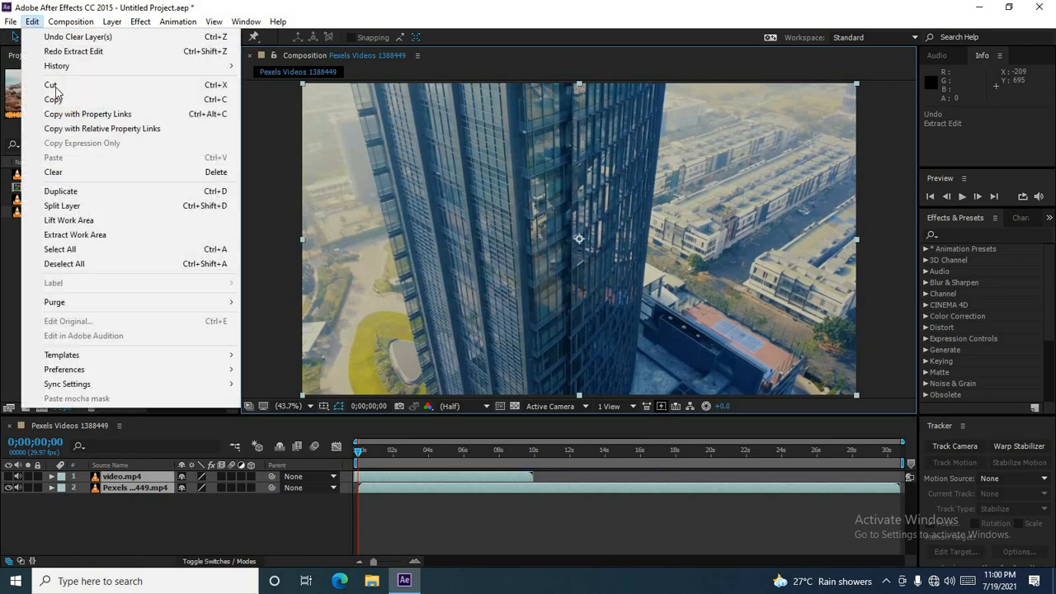
click(89, 266)
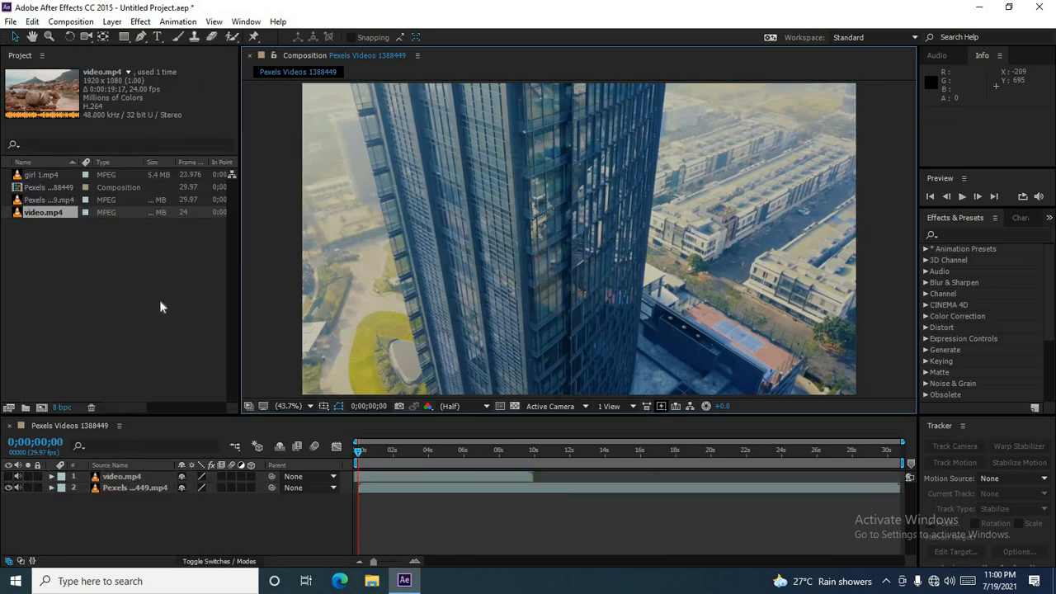
Step: Set the label colour of the Pexels footage layer to Pink
click(130, 488)
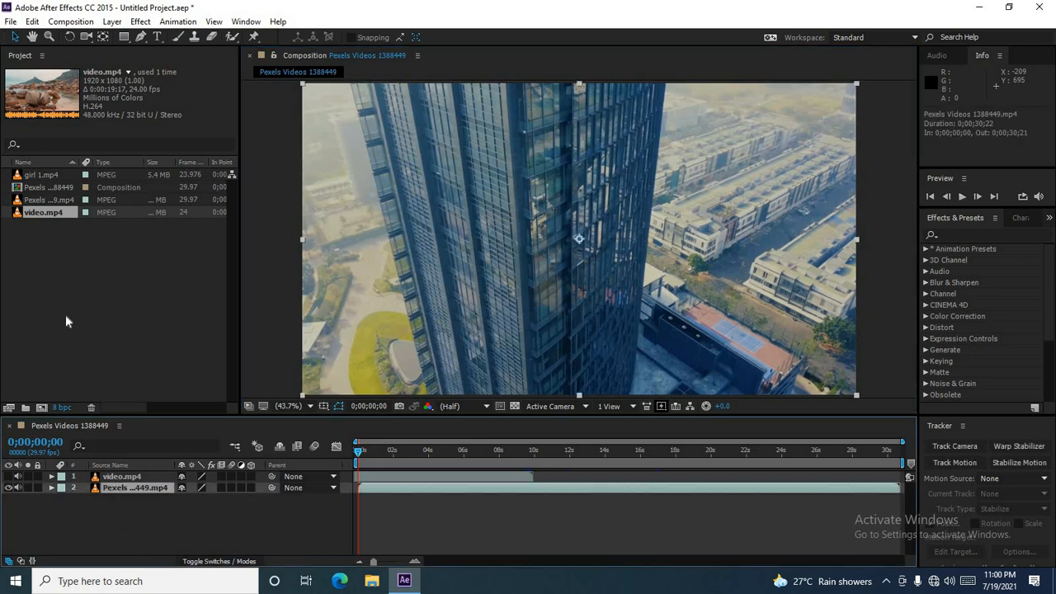
click(32, 21)
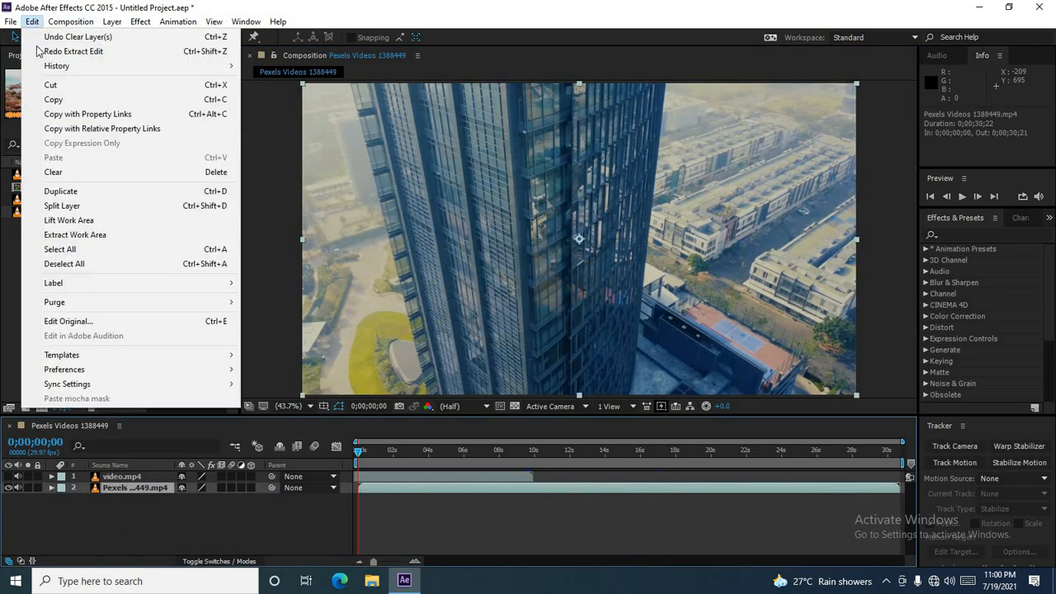
mouse_move(84, 285)
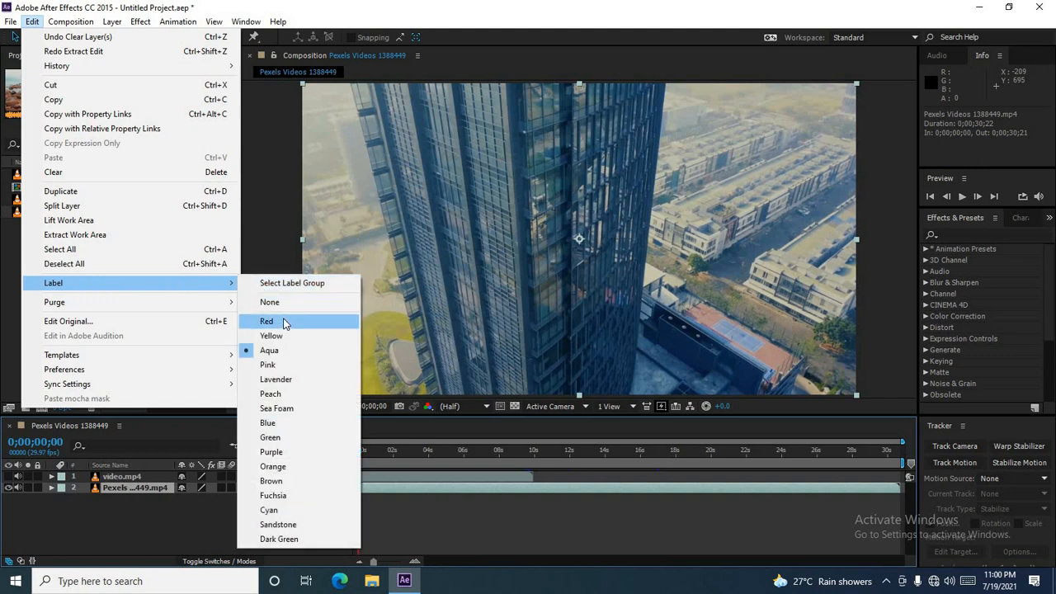
click(285, 364)
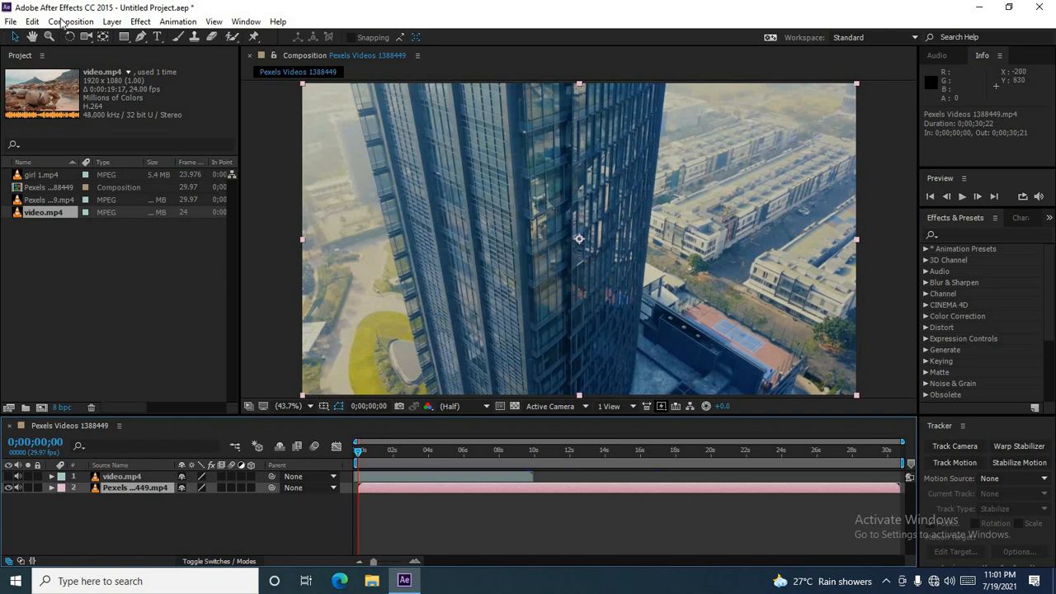
Step: Open the Render Settings Templates dialog and cancel it without changes
click(33, 22)
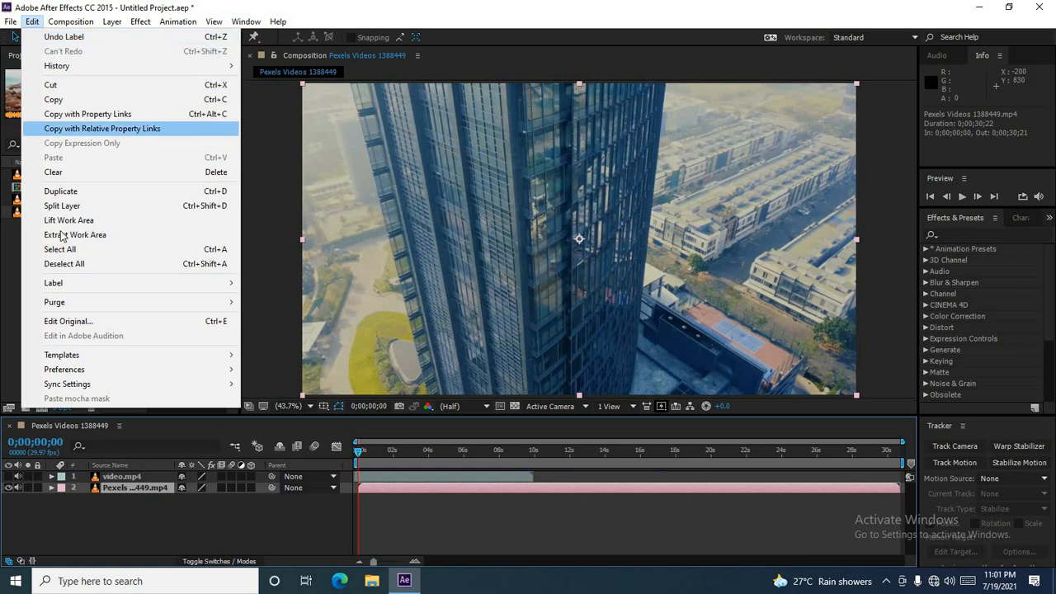
mouse_move(89, 306)
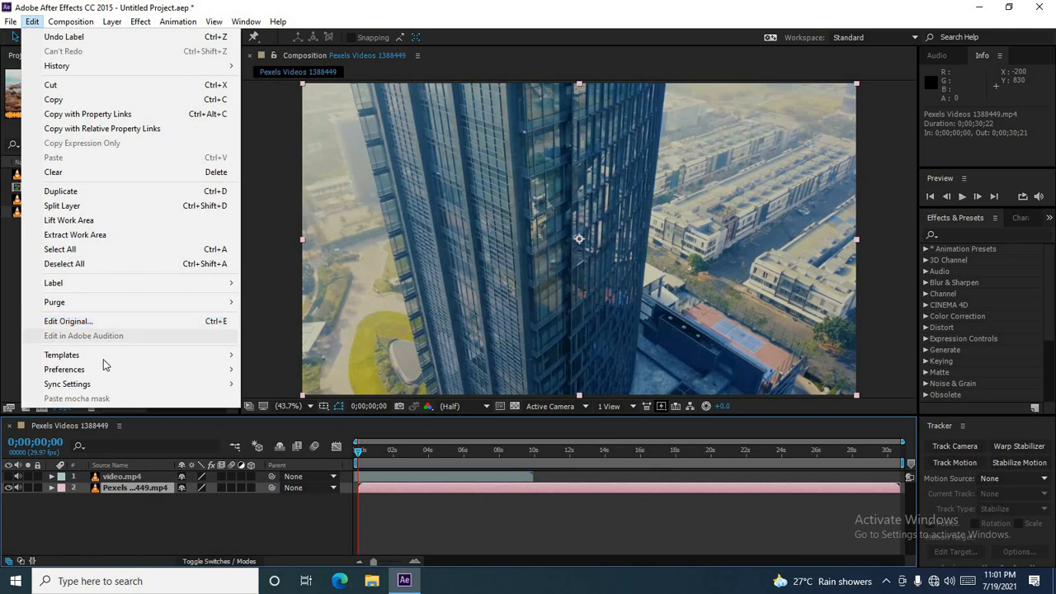
mouse_move(105, 359)
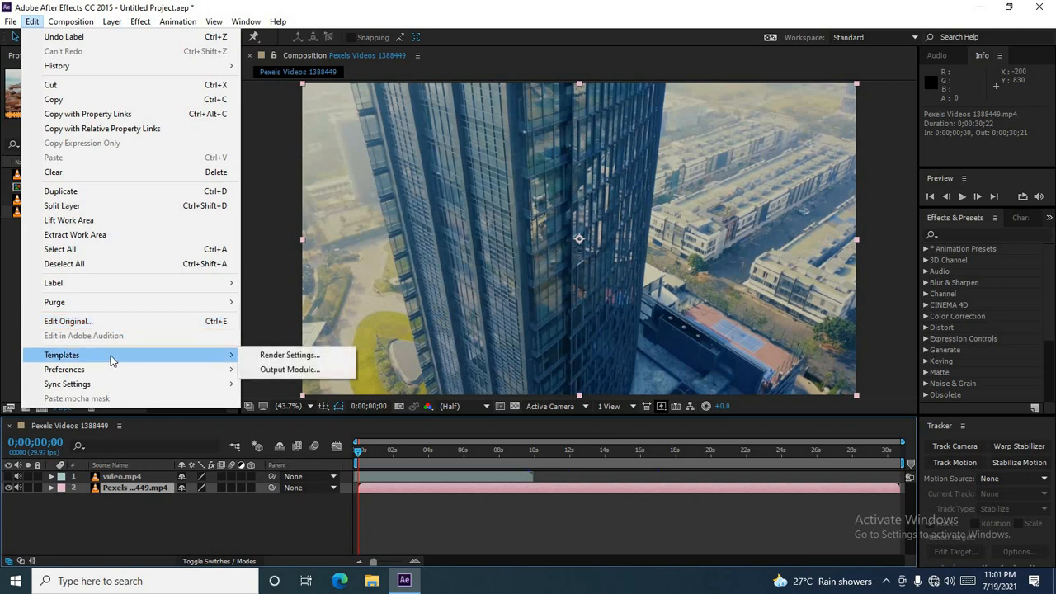
click(284, 355)
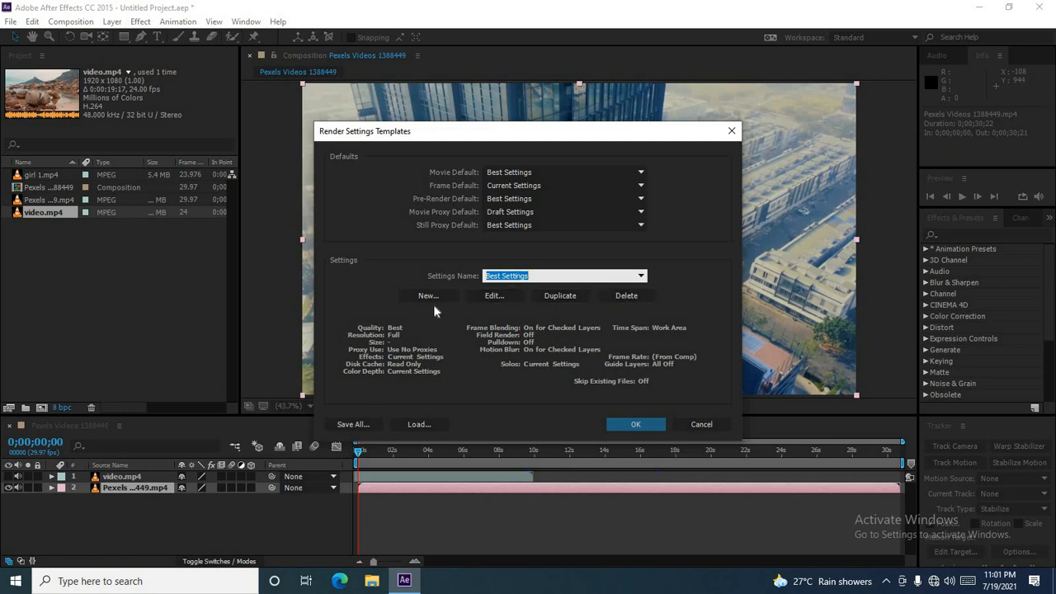
click(701, 425)
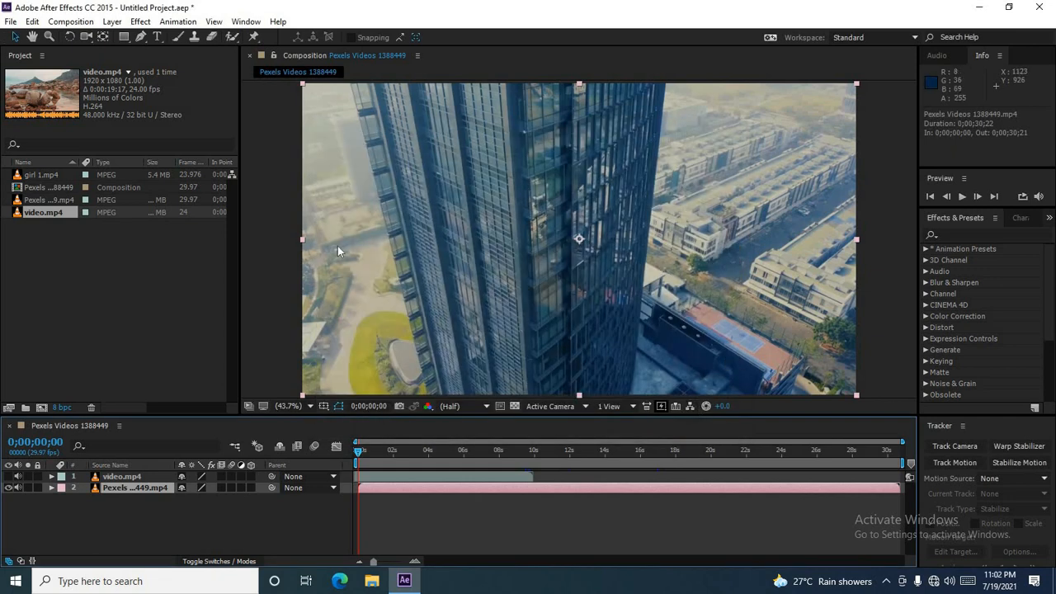
click(32, 22)
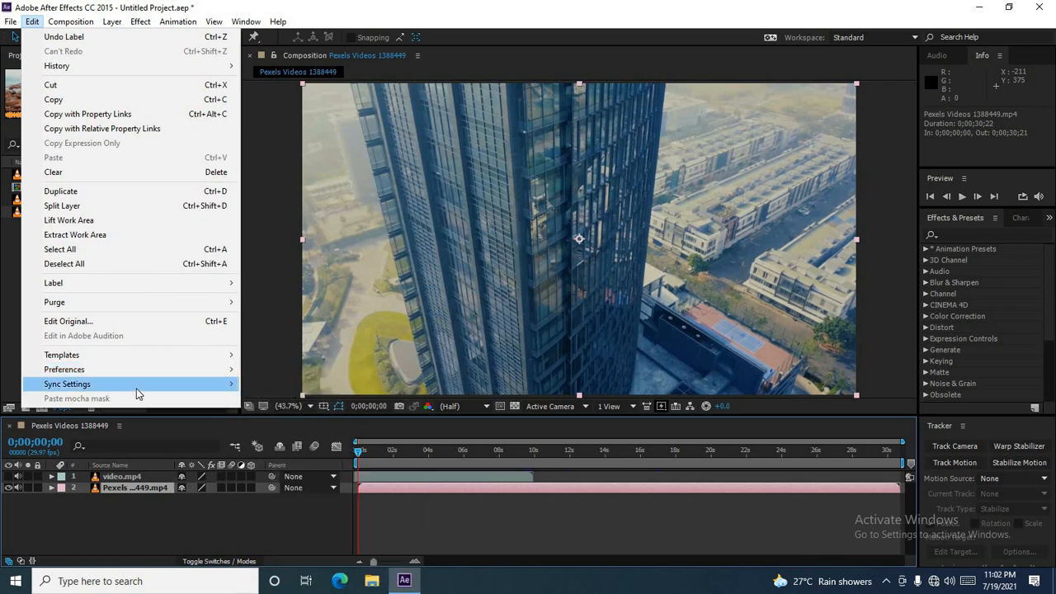
mouse_move(142, 385)
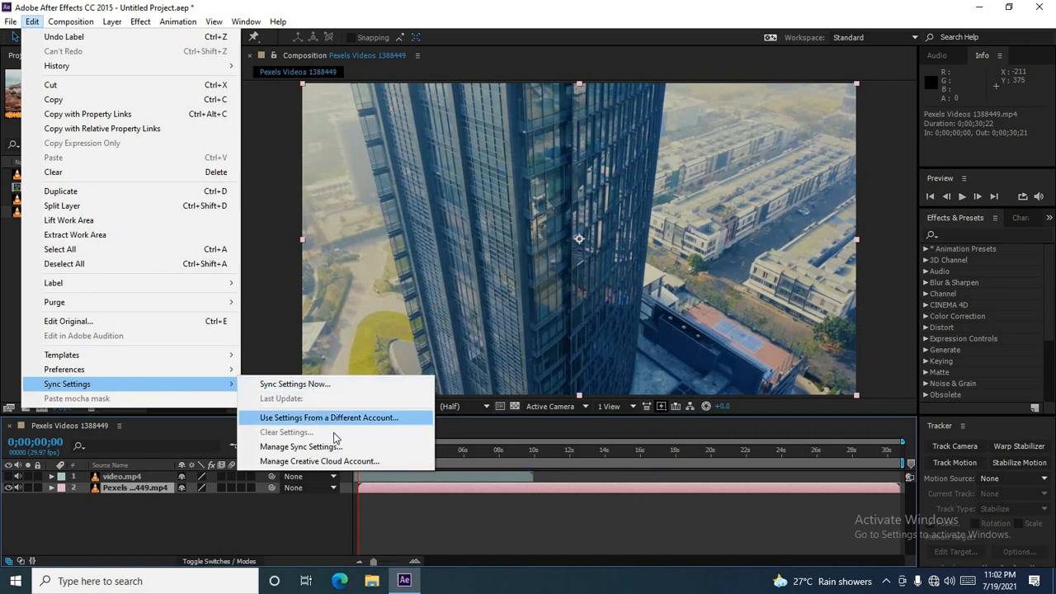
click(139, 521)
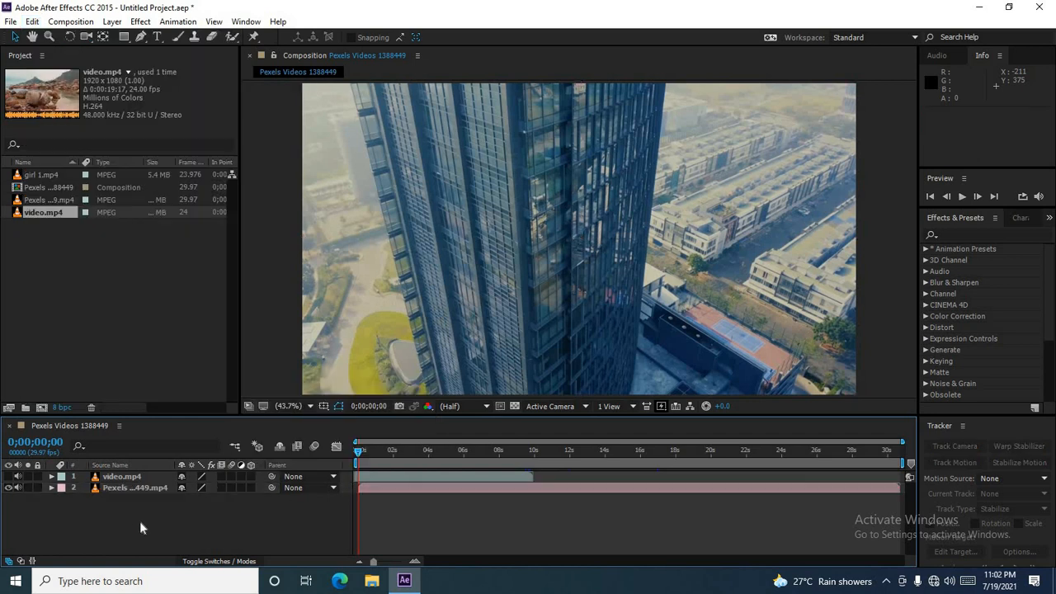
click(32, 21)
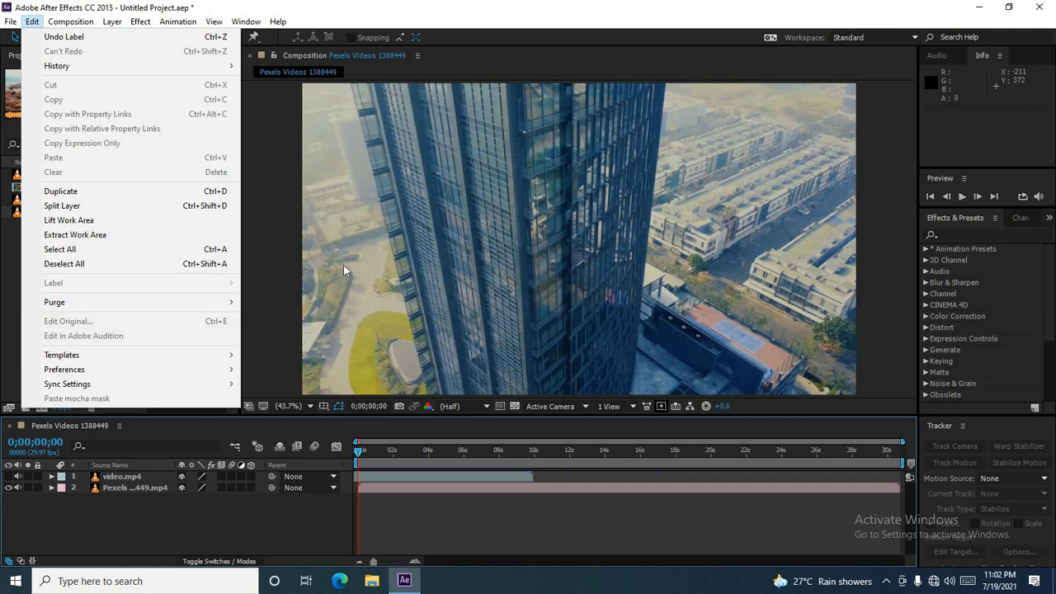
click(279, 307)
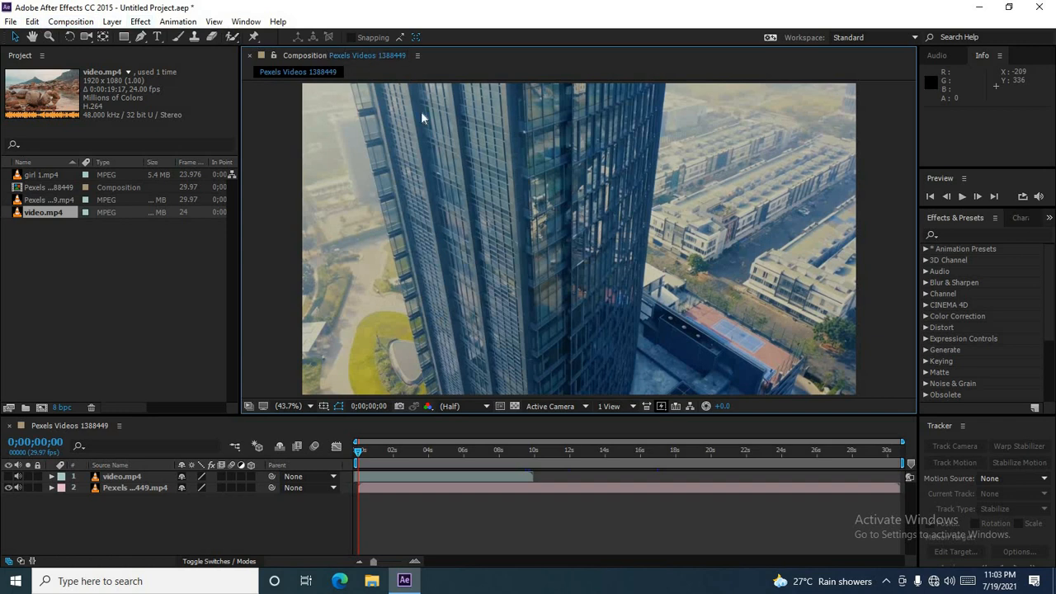
click(81, 25)
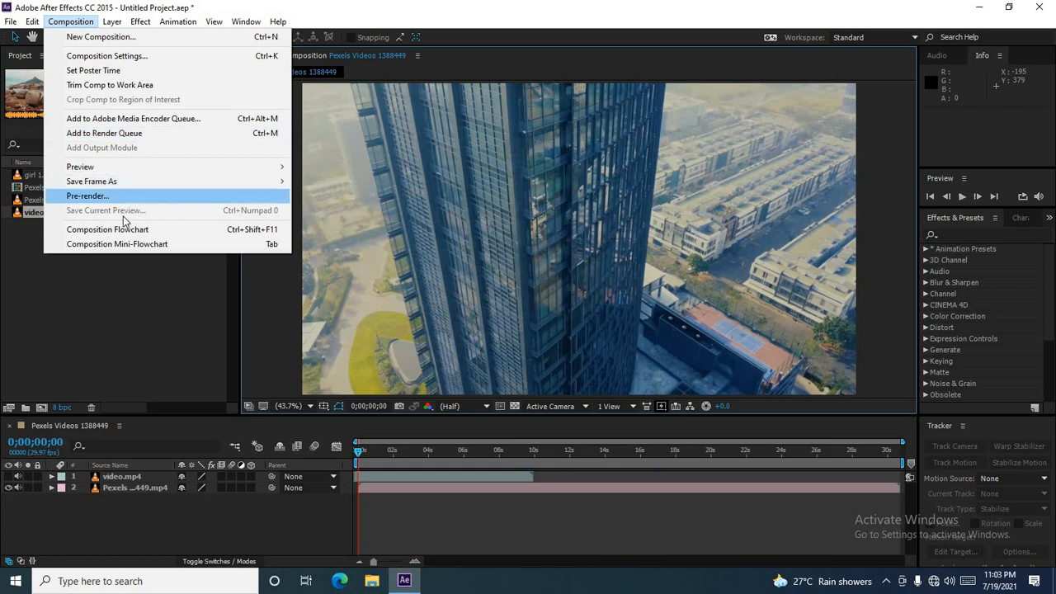
click(163, 320)
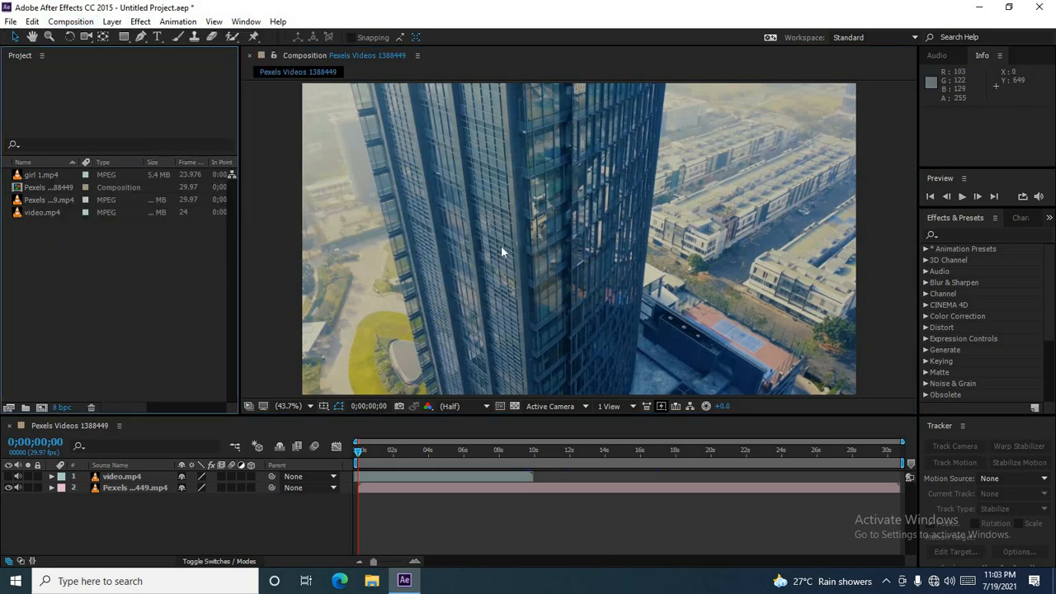